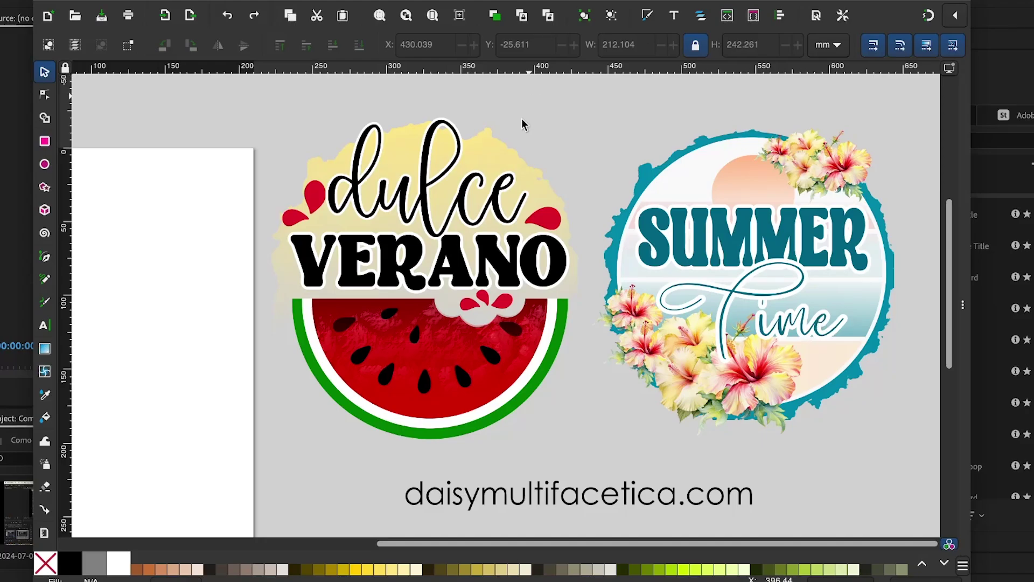
pyautogui.scroll(5, 512, 314)
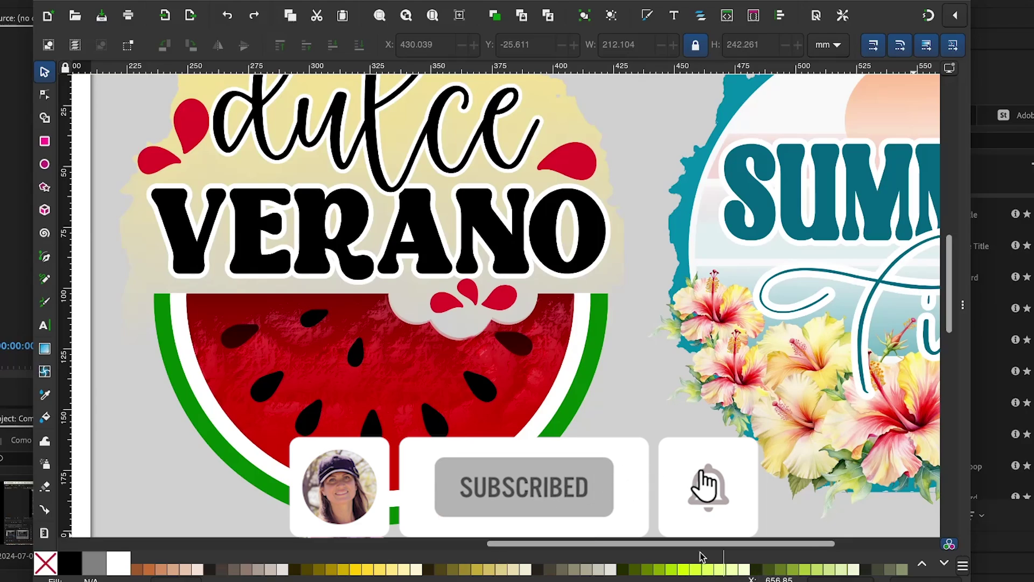
pyautogui.moveTo(714, 541); pyautogui.dragTo(818, 531)
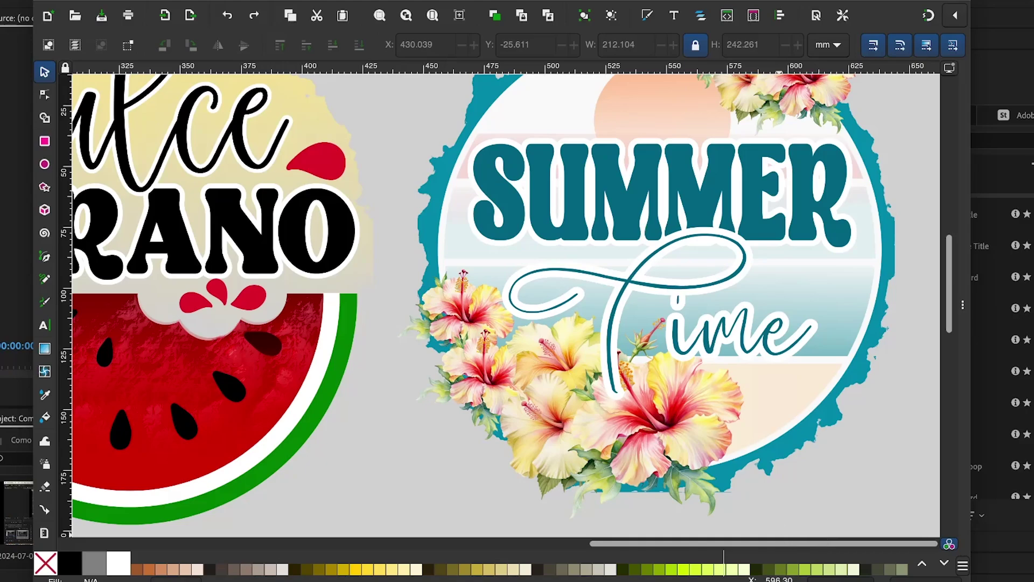
pyautogui.scroll(-3, 507, 305)
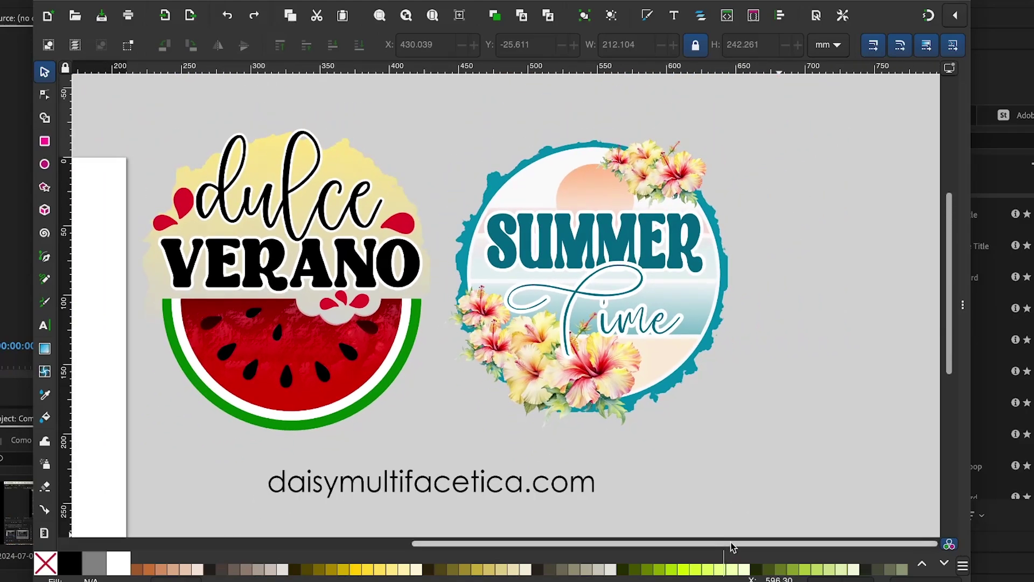
pyautogui.moveTo(734, 544); pyautogui.dragTo(644, 544)
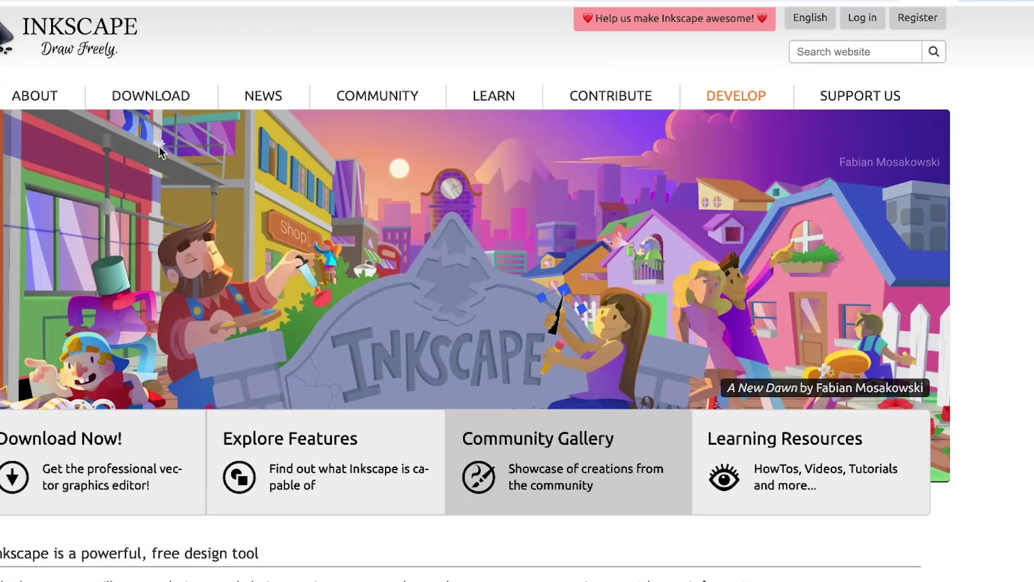
# Step: Look up the Inkscape versions offered for download on the Inkscape website
pyautogui.moveTo(156, 106)
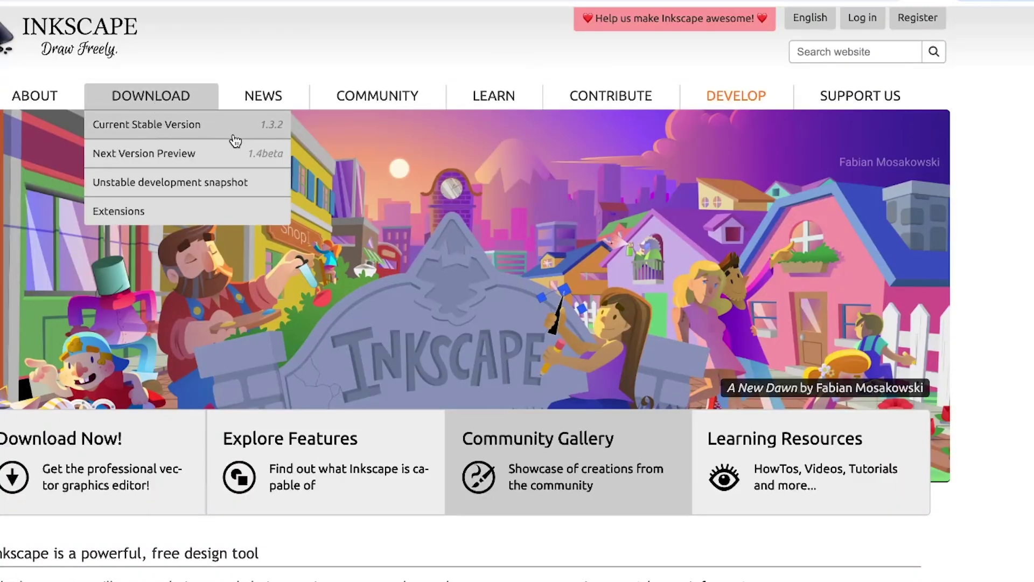
pyautogui.click(186, 152)
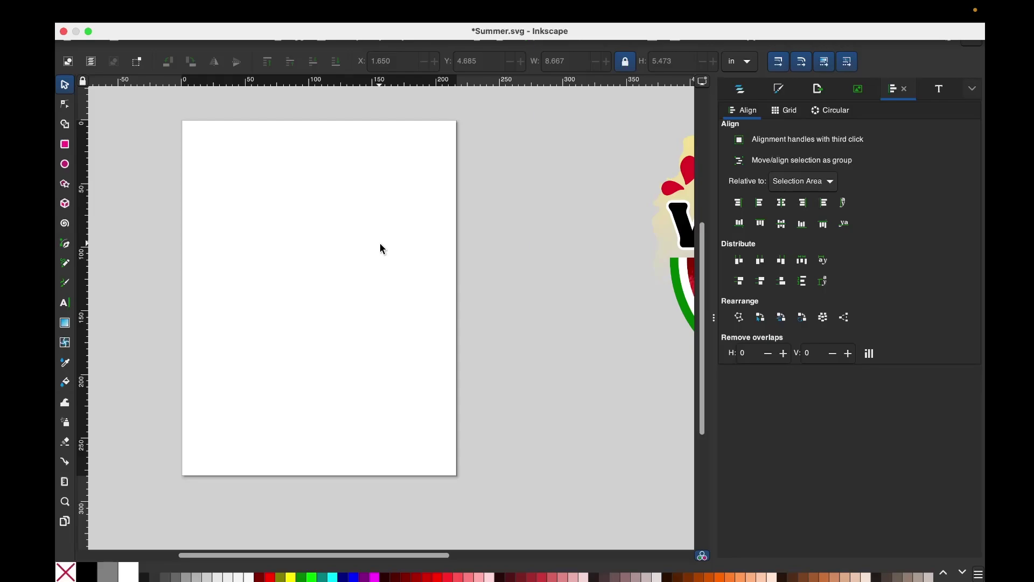
# Step: Set the document's page size to 12 in wide by 12 in high in the Document Properties
pyautogui.moveTo(80, 4)
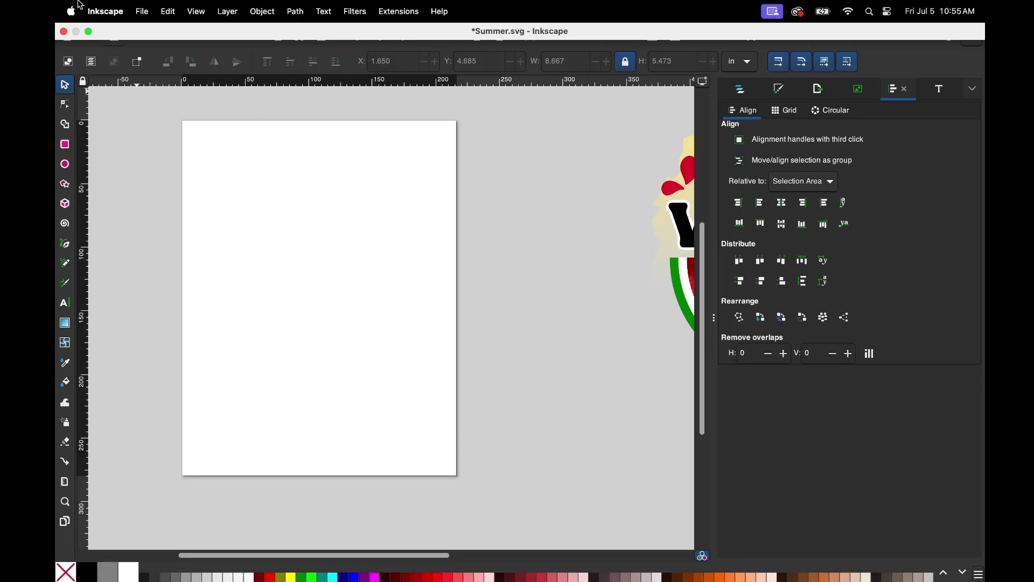
pyautogui.click(143, 11)
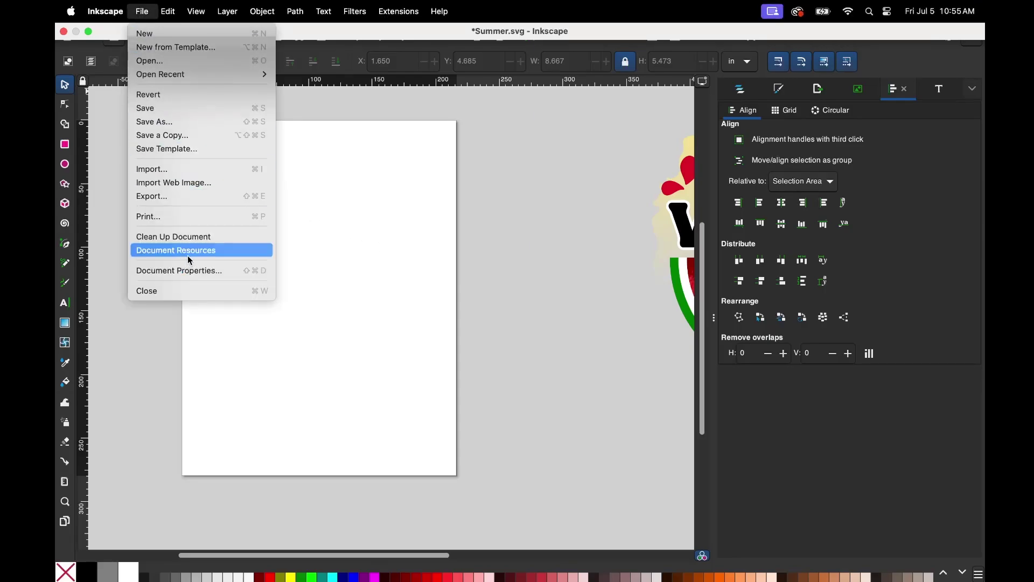
pyautogui.click(198, 270)
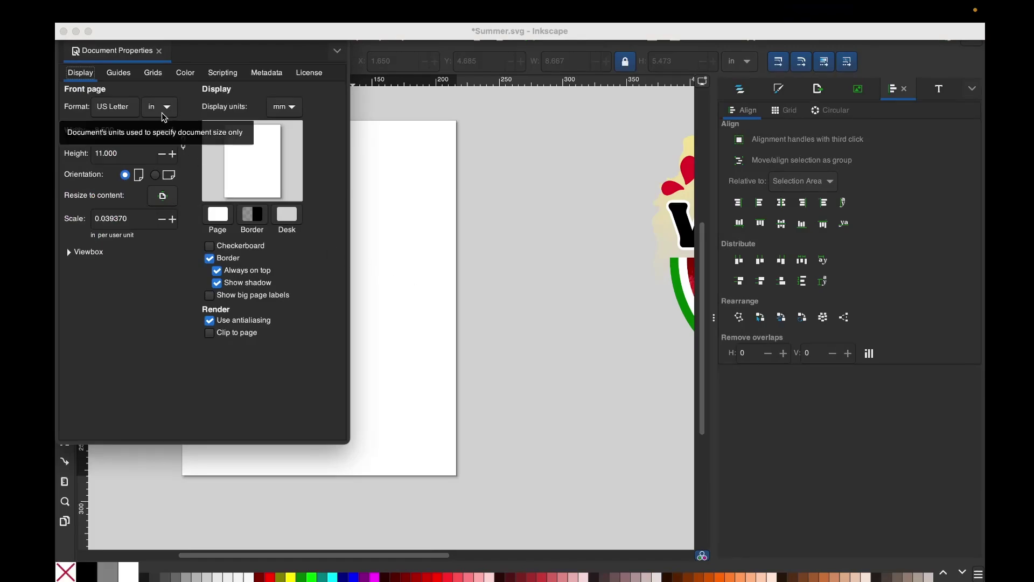
pyautogui.click(72, 131)
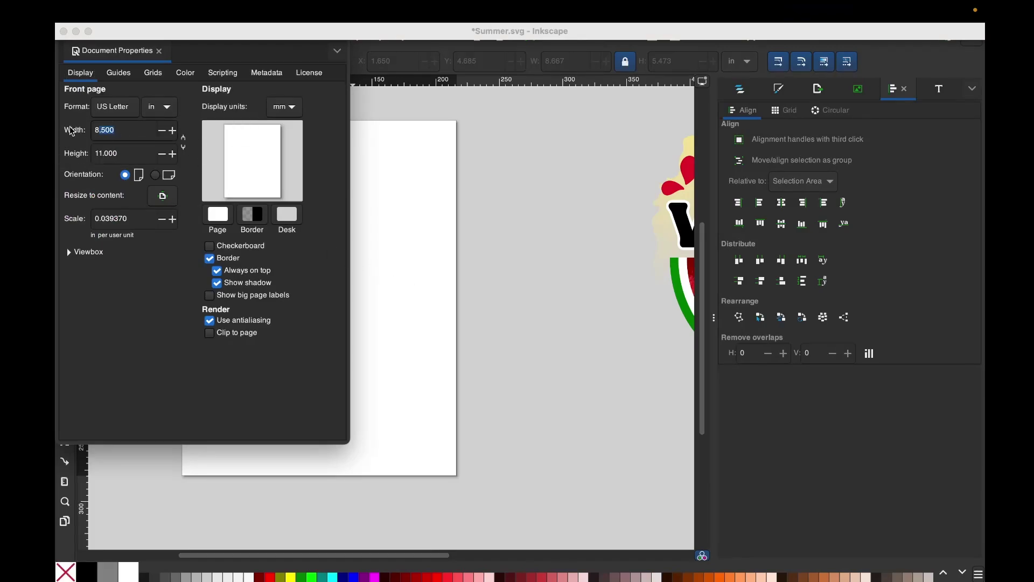
pyautogui.write('812')
pyautogui.moveTo(135, 133); pyautogui.dragTo(57, 133)
pyautogui.write('12')
pyautogui.press('Tab')
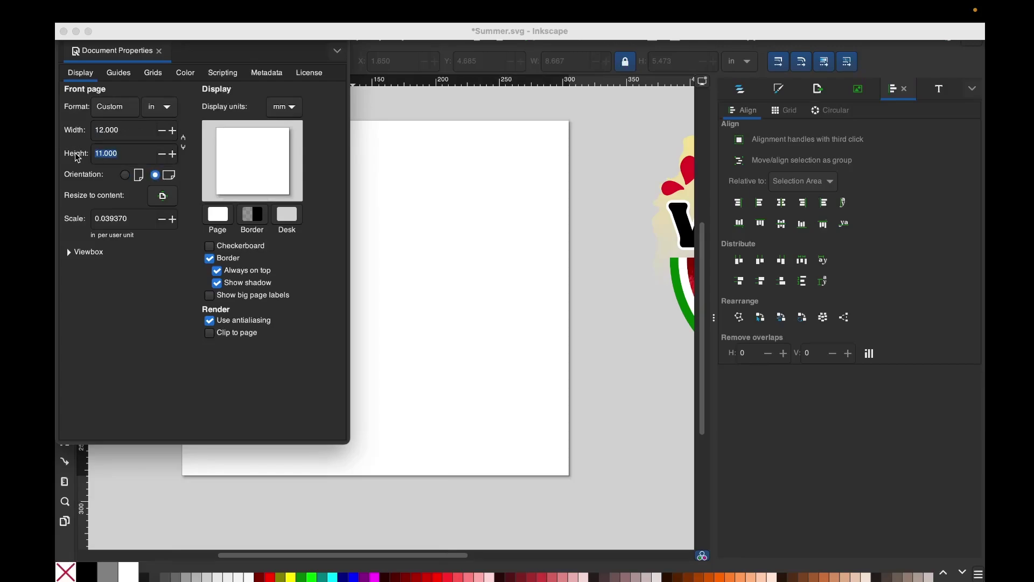
pyautogui.write('12')
pyautogui.press('Return')
pyautogui.click(159, 51)
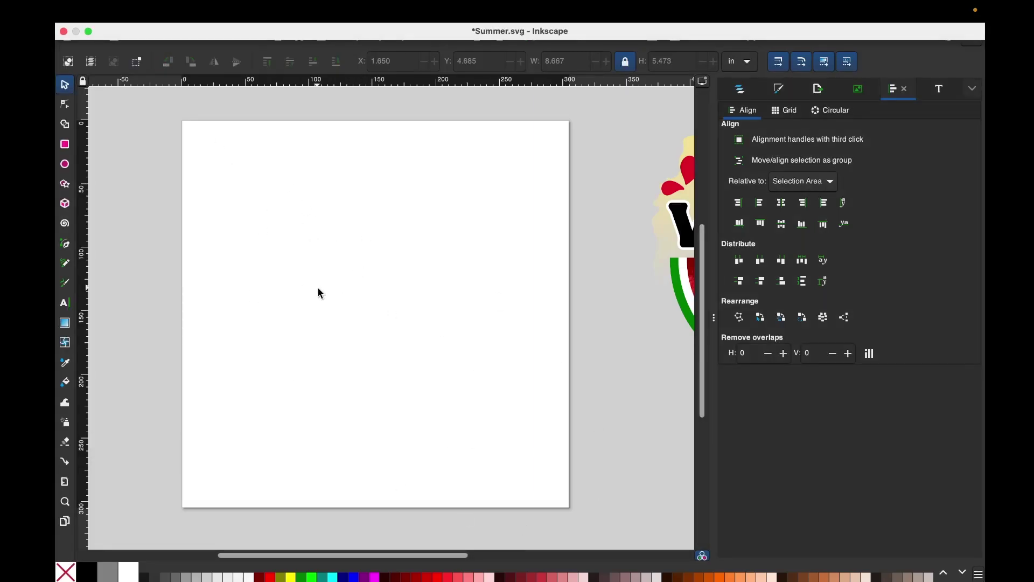
# Step: Draw an ellipse with radii of about 101 by 87 mm on the page and fill it black
pyautogui.hscroll(5, 318, 293)
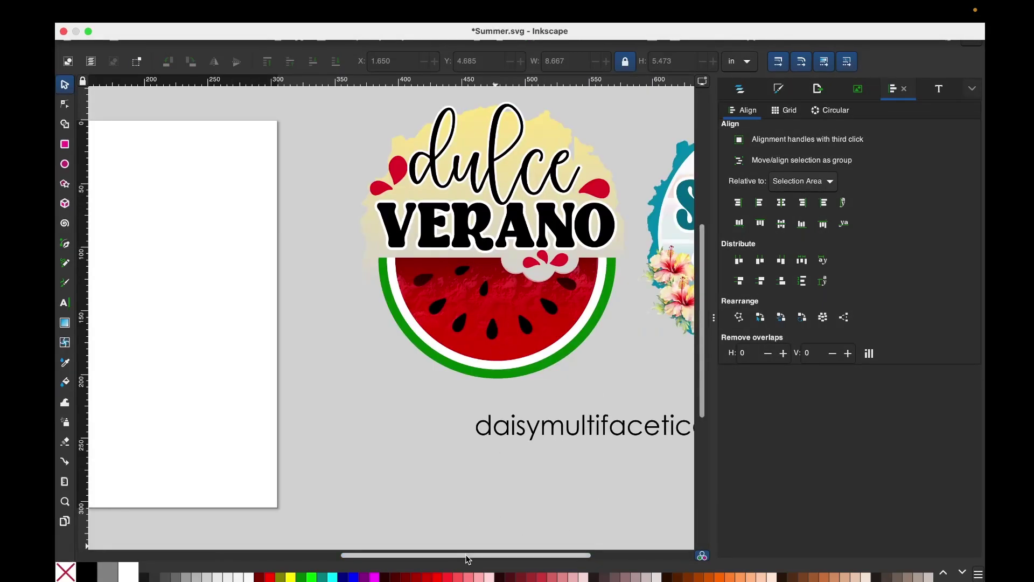
pyautogui.moveTo(468, 560); pyautogui.dragTo(353, 560)
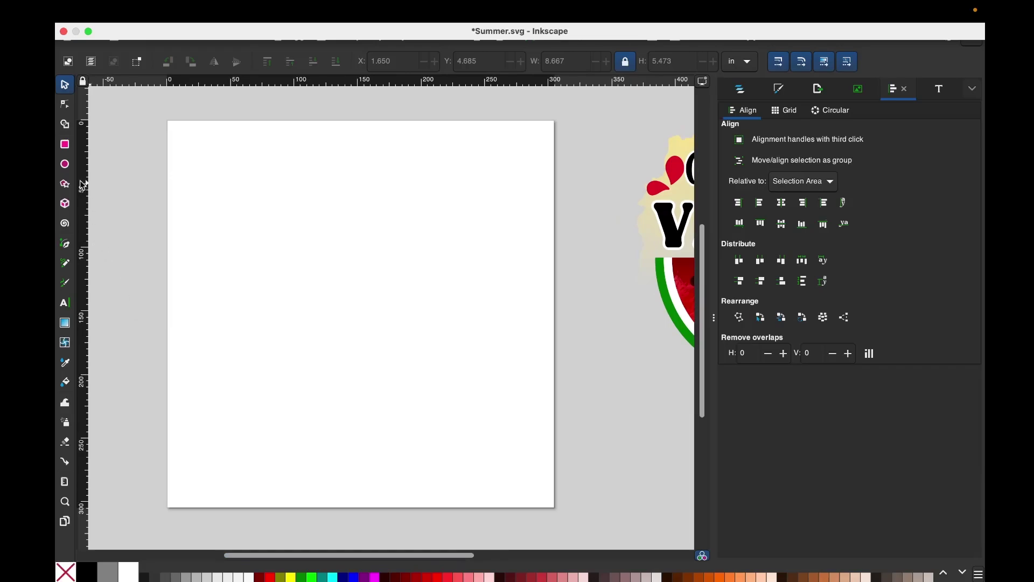
pyautogui.click(65, 167)
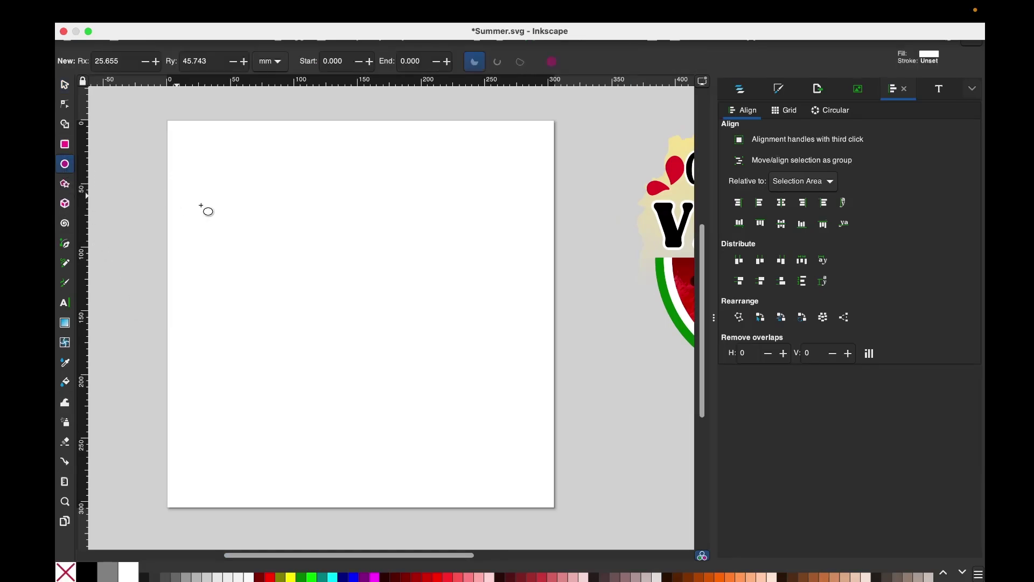
pyautogui.moveTo(421, 389); pyautogui.dragTo(484, 410)
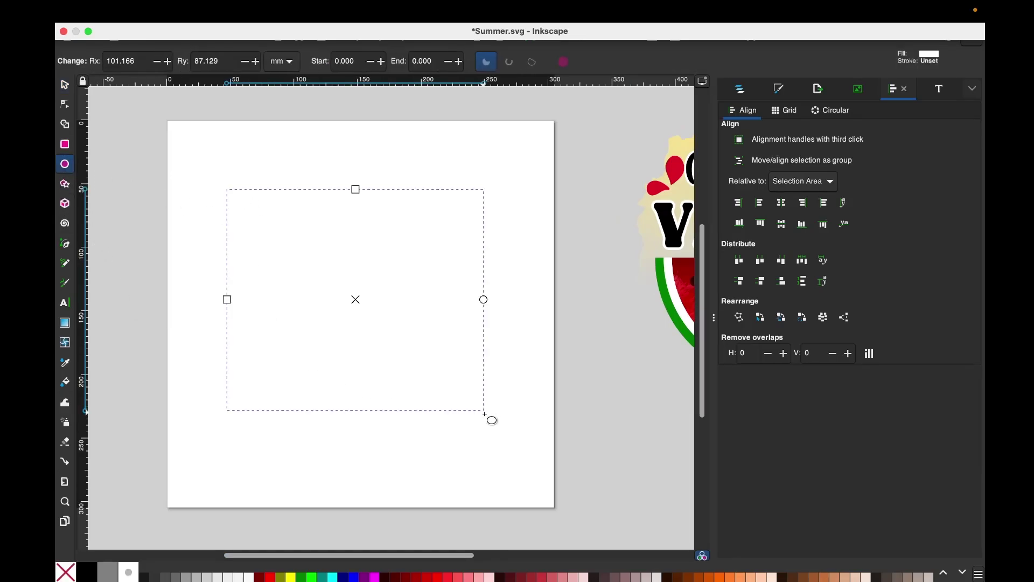
pyautogui.click(88, 575)
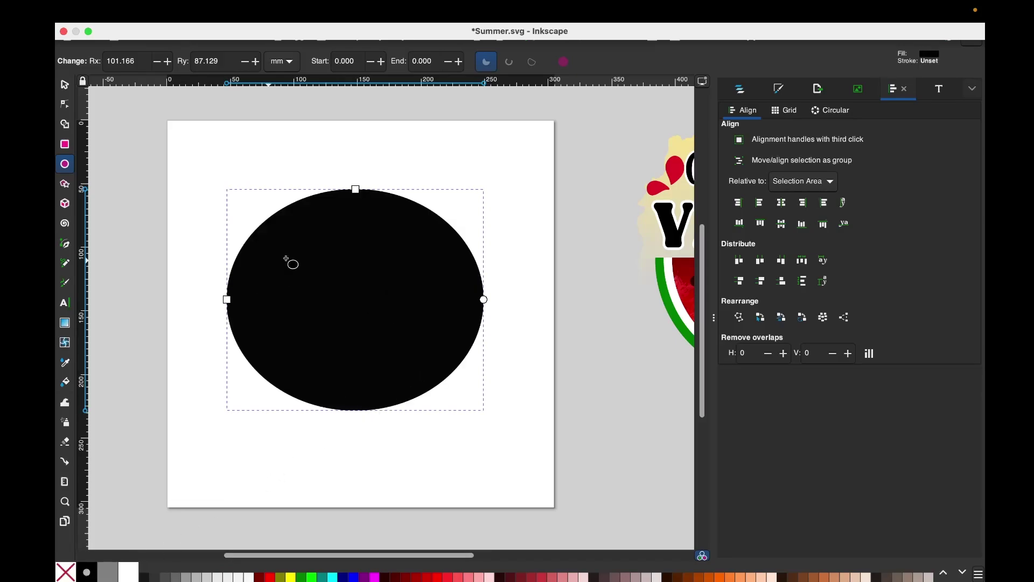
# Step: Turn the black ellipse into a circle 8 in wide and 8 in high with its proportions unlocked
pyautogui.click(64, 88)
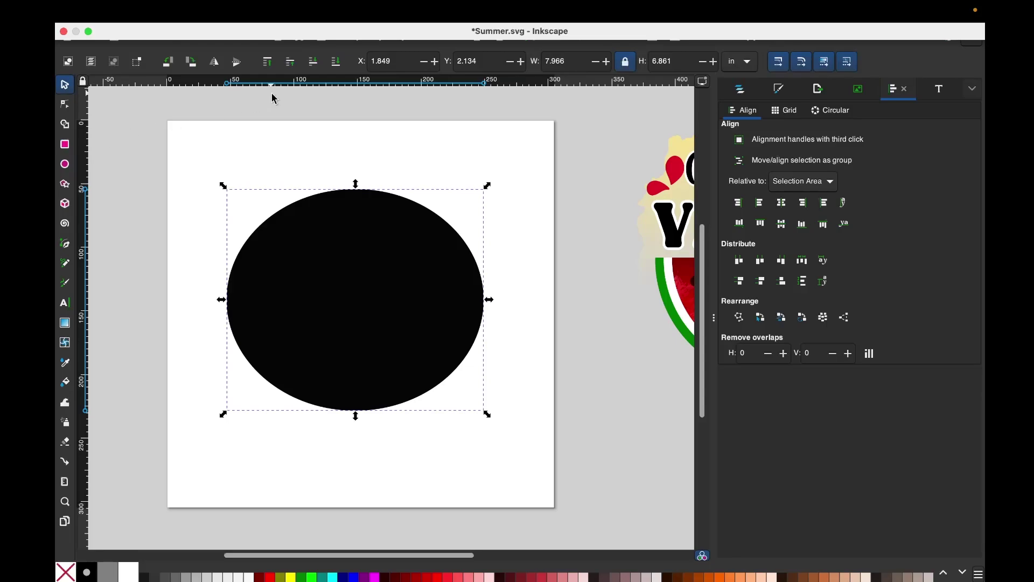
pyautogui.click(626, 66)
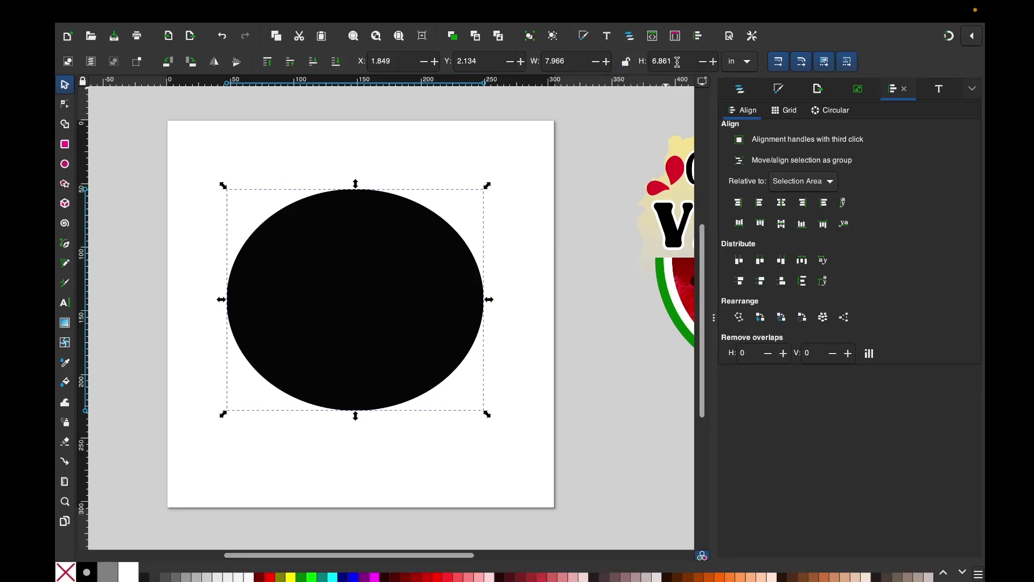
pyautogui.moveTo(678, 61); pyautogui.dragTo(634, 61)
pyautogui.write('8')
pyautogui.press('Return')
# Step: Draw a pink rectangle about 311 by 161 mm and position it over the upper part of the black circle
pyautogui.press('r')
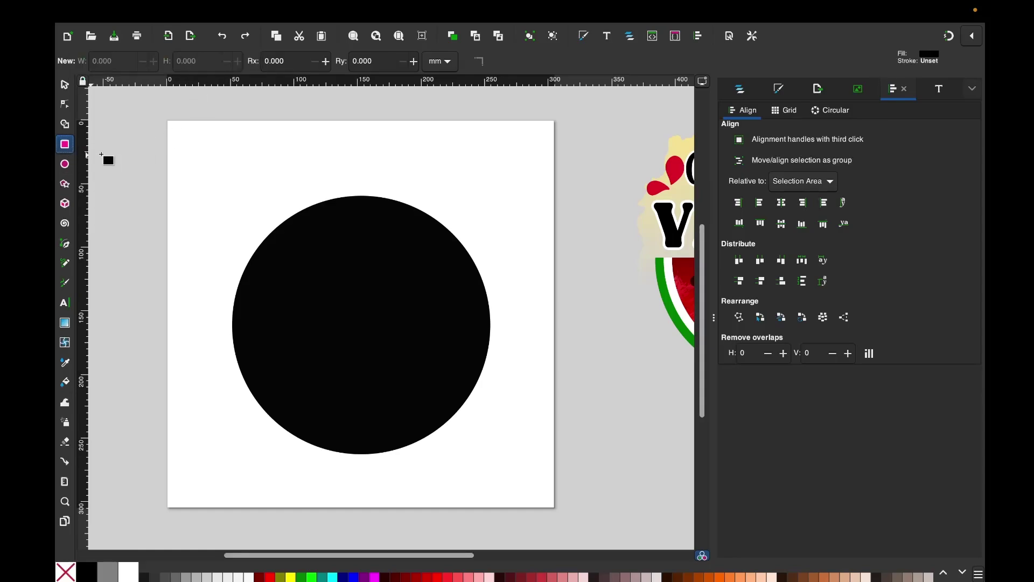
pyautogui.moveTo(174, 124)
pyautogui.mouseDown()
pyautogui.moveTo(299, 249)
pyautogui.moveTo(514, 288)
pyautogui.moveTo(579, 333)
pyautogui.mouseUp()
pyautogui.click(479, 577)
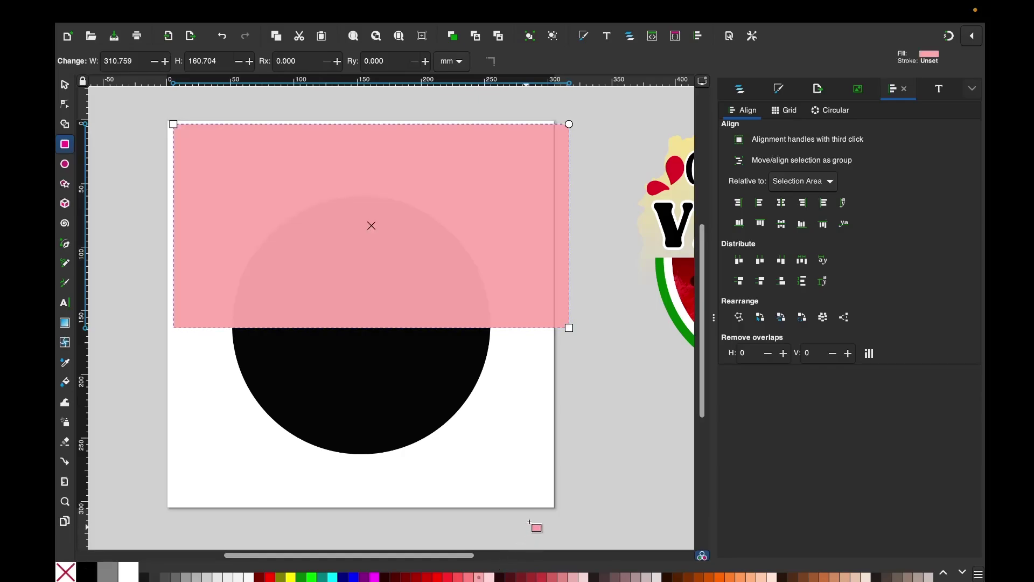
pyautogui.click(64, 84)
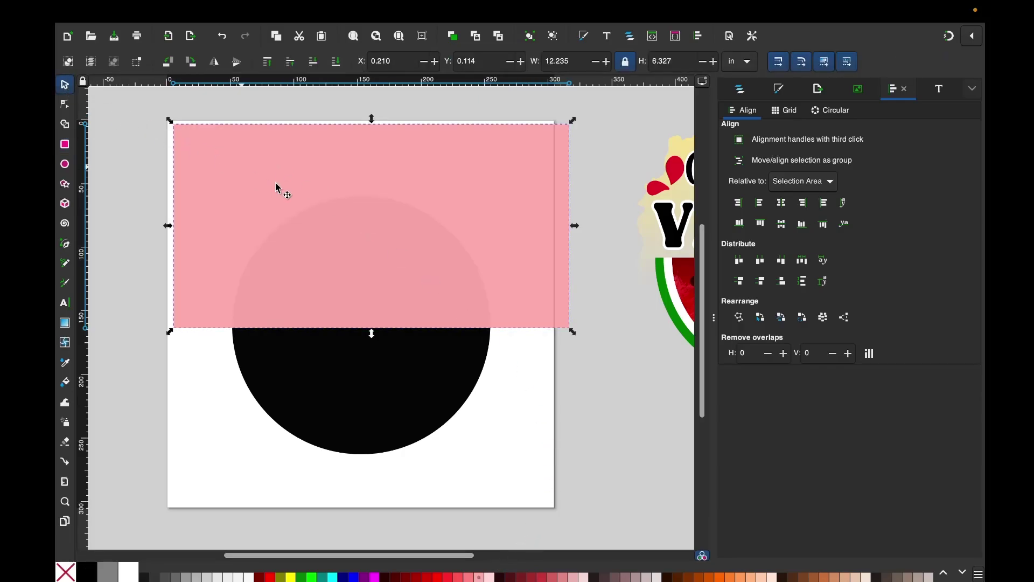
pyautogui.moveTo(421, 238)
pyautogui.mouseDown()
pyautogui.moveTo(410, 241)
pyautogui.moveTo(410, 222)
pyautogui.mouseUp()
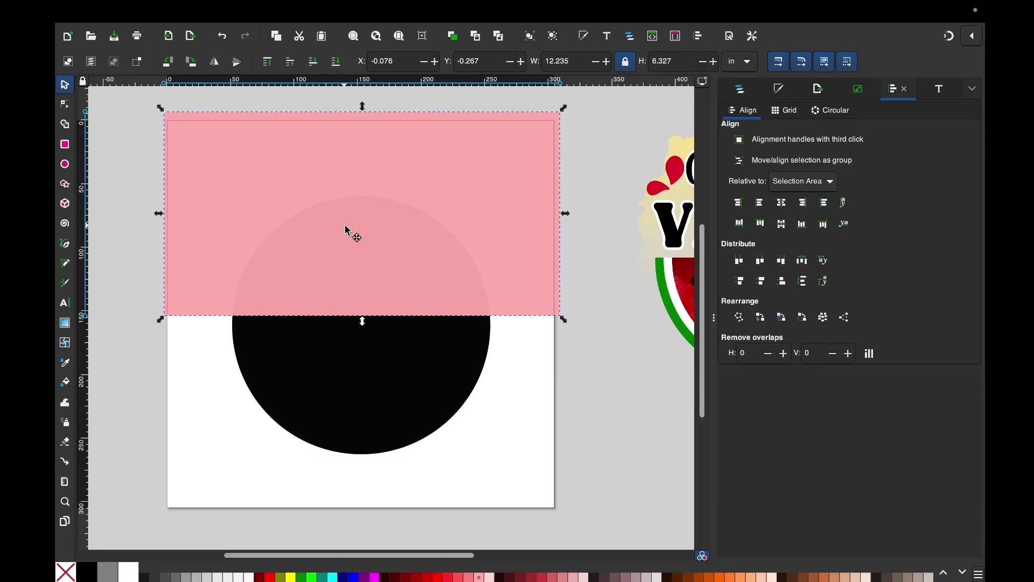
pyautogui.moveTo(346, 226); pyautogui.dragTo(345, 223)
# Step: Subtract the pink rectangle from the black circle with Difference and move the remaining half circle up to mid-page
pyautogui.moveTo(132, 95); pyautogui.dragTo(592, 509)
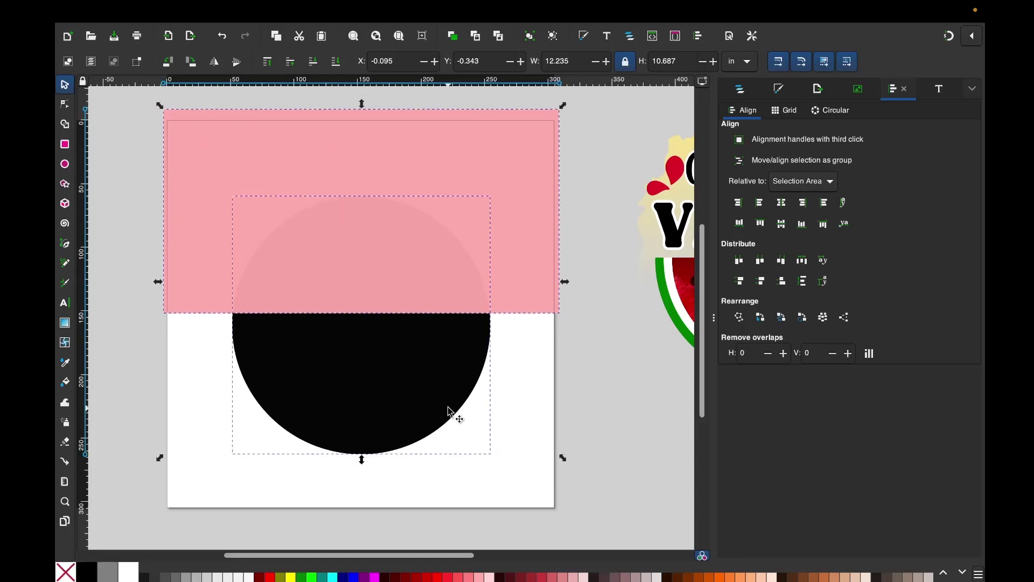
pyautogui.scroll(2, 448, 411)
pyautogui.click(296, 11)
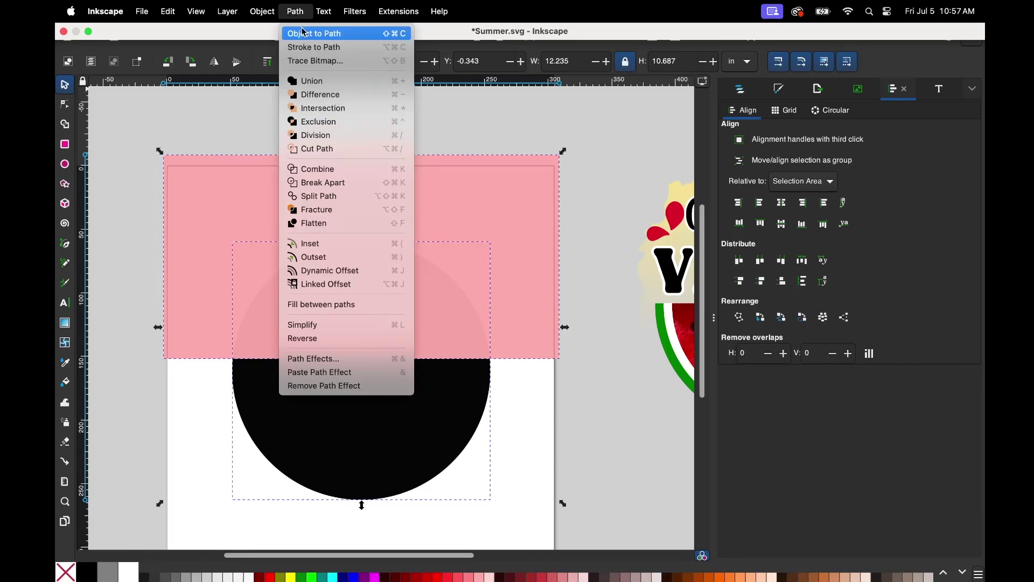
pyautogui.click(332, 95)
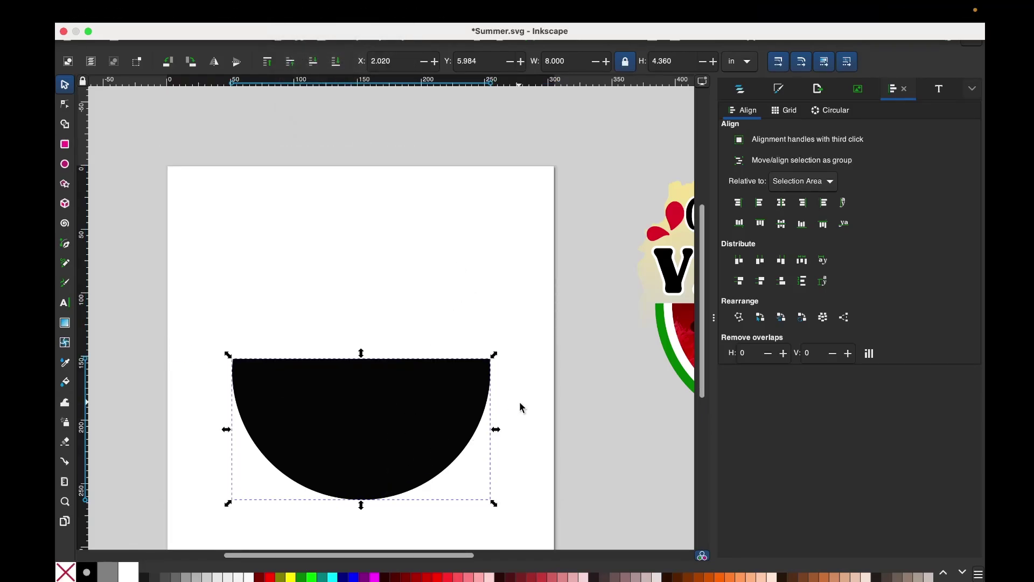
pyautogui.scroll(2, 521, 408)
pyautogui.scroll(-3, 521, 408)
pyautogui.click(408, 386)
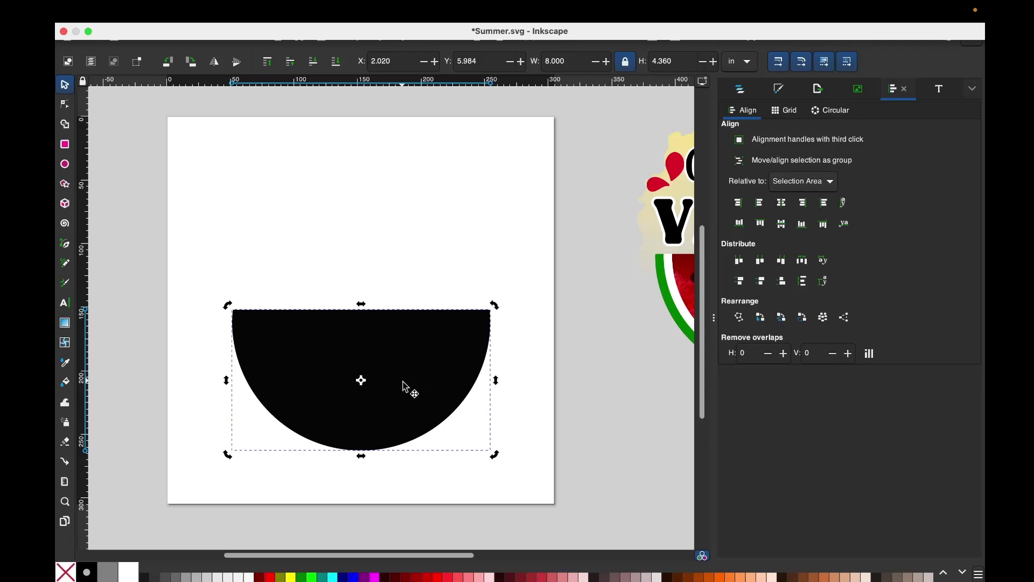
pyautogui.moveTo(405, 384); pyautogui.dragTo(398, 341)
# Step: Duplicate the black half circle and fill the slightly raised copy with white
pyautogui.rightClick(382, 330)
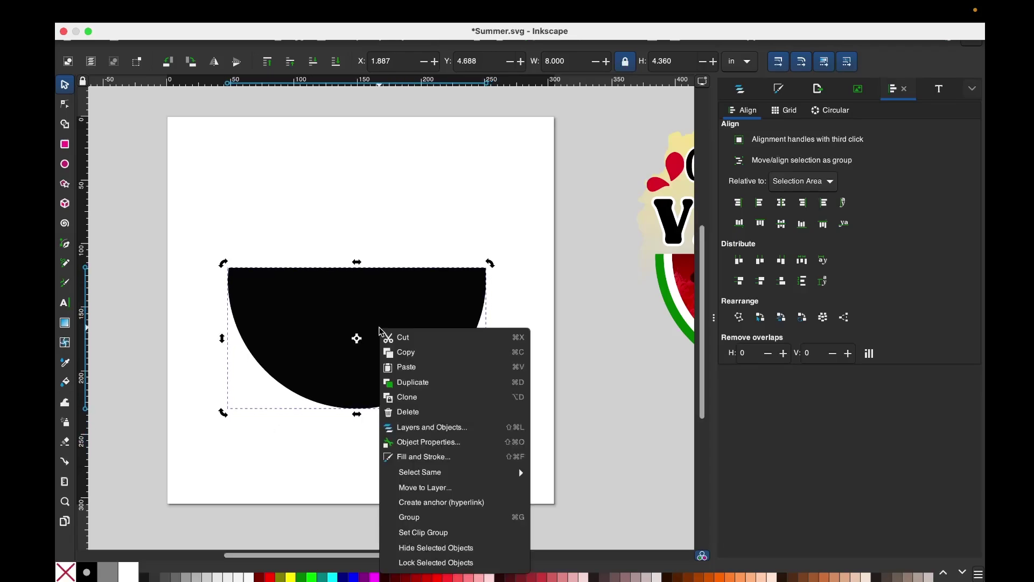
pyautogui.click(449, 385)
pyautogui.moveTo(337, 335); pyautogui.dragTo(334, 312)
pyautogui.click(132, 575)
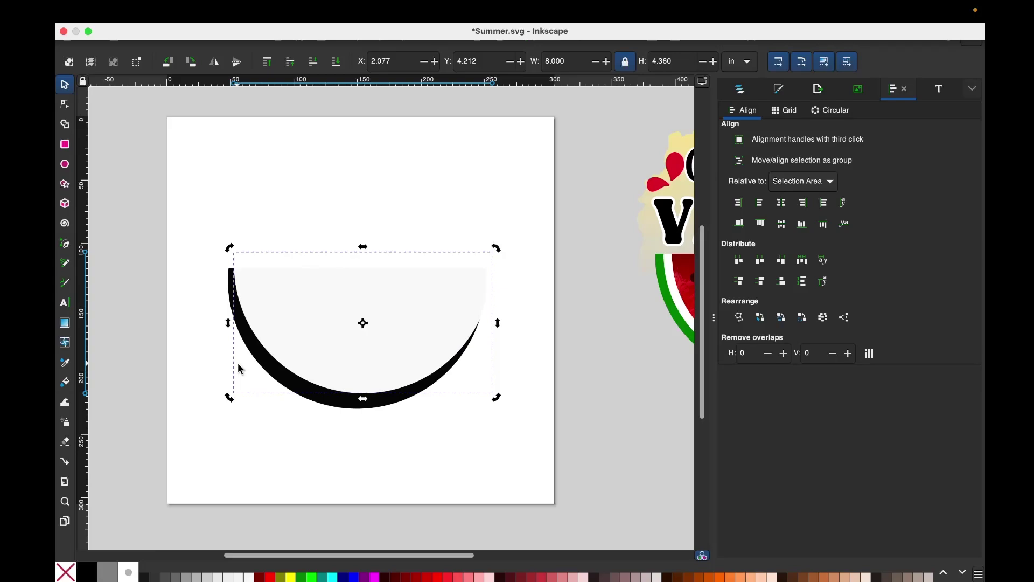
# Step: Scale the white half circle proportionally to about 7.44 by 4.06 in and align it inside the black one, leaving an even curved rim
pyautogui.click(270, 296)
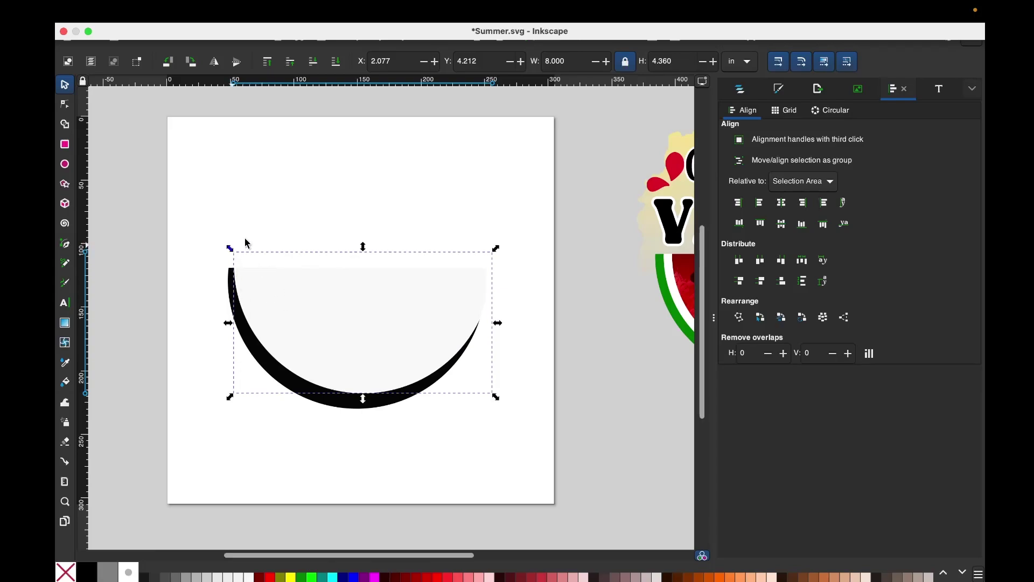
pyautogui.click(626, 62)
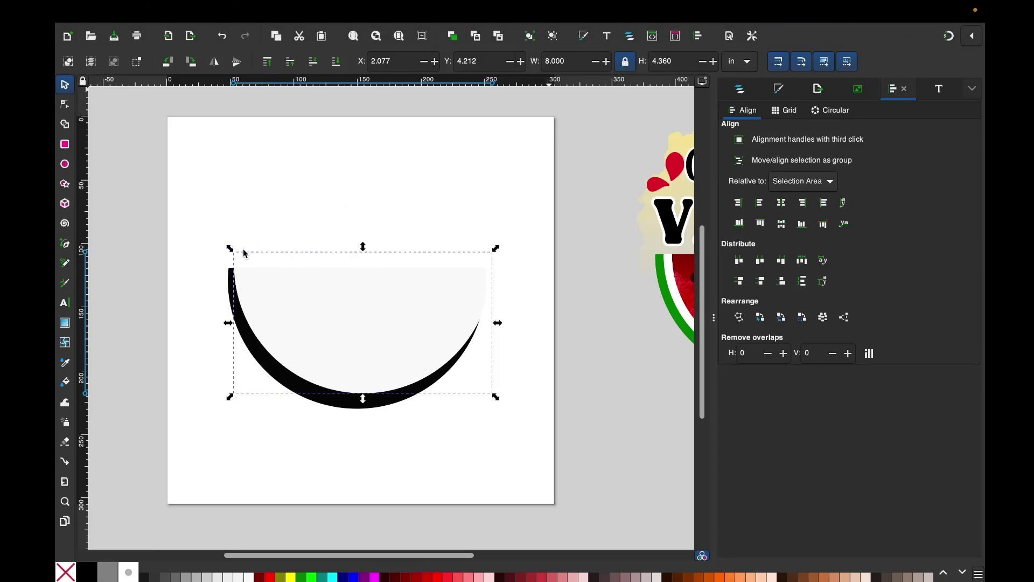
pyautogui.moveTo(230, 250); pyautogui.dragTo(257, 265)
pyautogui.moveTo(359, 314); pyautogui.dragTo(345, 315)
pyautogui.moveTo(476, 269); pyautogui.dragTo(510, 261)
pyautogui.moveTo(325, 307); pyautogui.dragTo(335, 318)
pyautogui.click(341, 201)
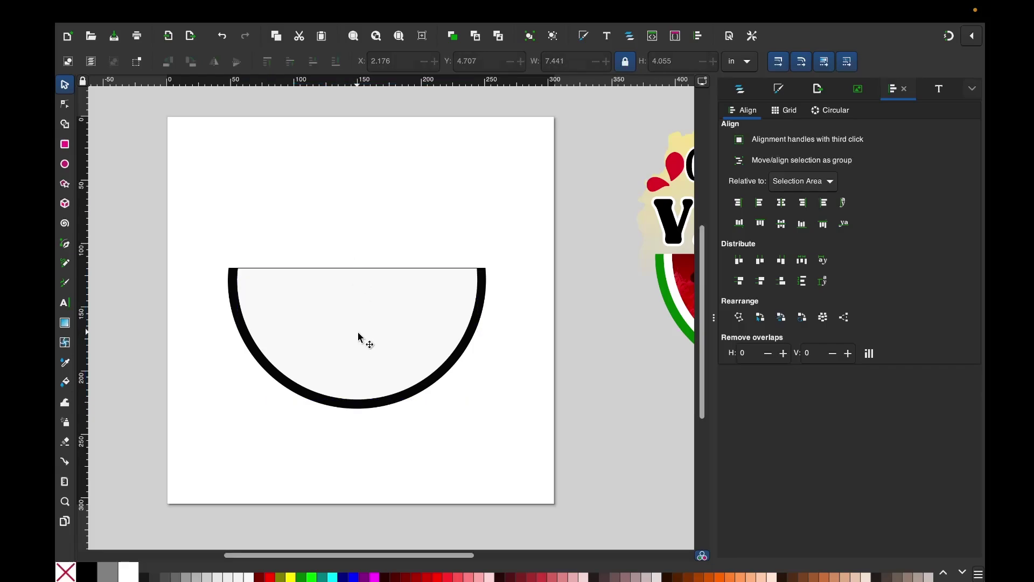
# Step: Duplicate the white half circle, fill the copy with dark red and shift it slightly up and sideways
pyautogui.rightClick(356, 327)
pyautogui.click(423, 393)
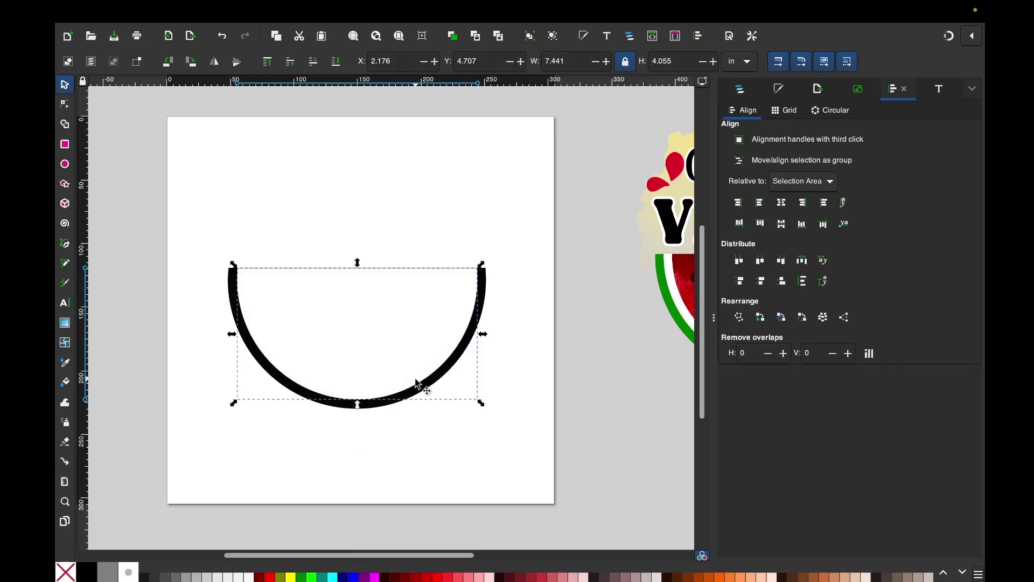
pyautogui.click(426, 578)
pyautogui.moveTo(368, 359); pyautogui.dragTo(375, 345)
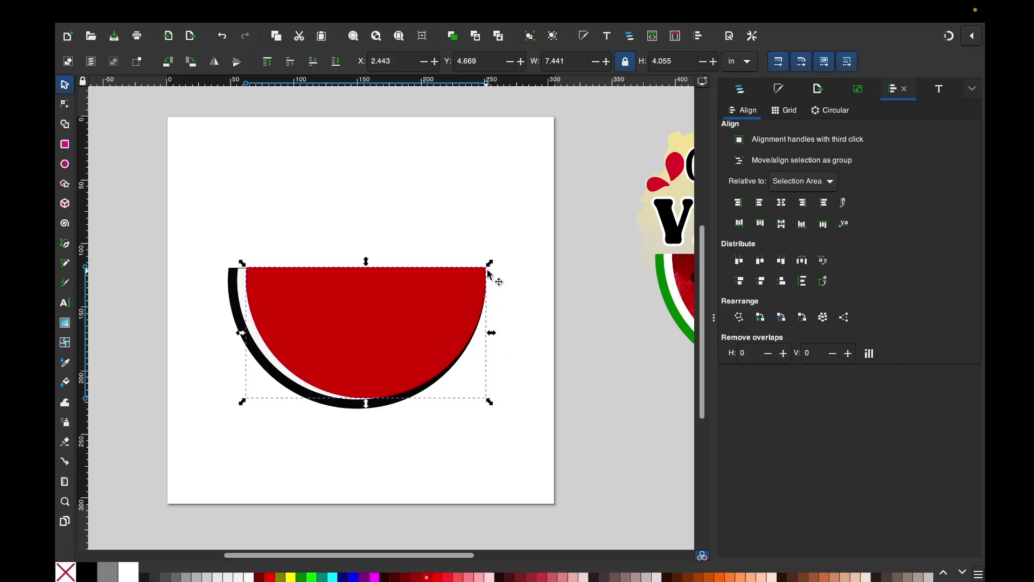
# Step: Scale the red half circle proportionally to about 6.83 by 3.72 in and centre it inside the white one, leaving an even white rim
pyautogui.moveTo(490, 265); pyautogui.dragTo(464, 271)
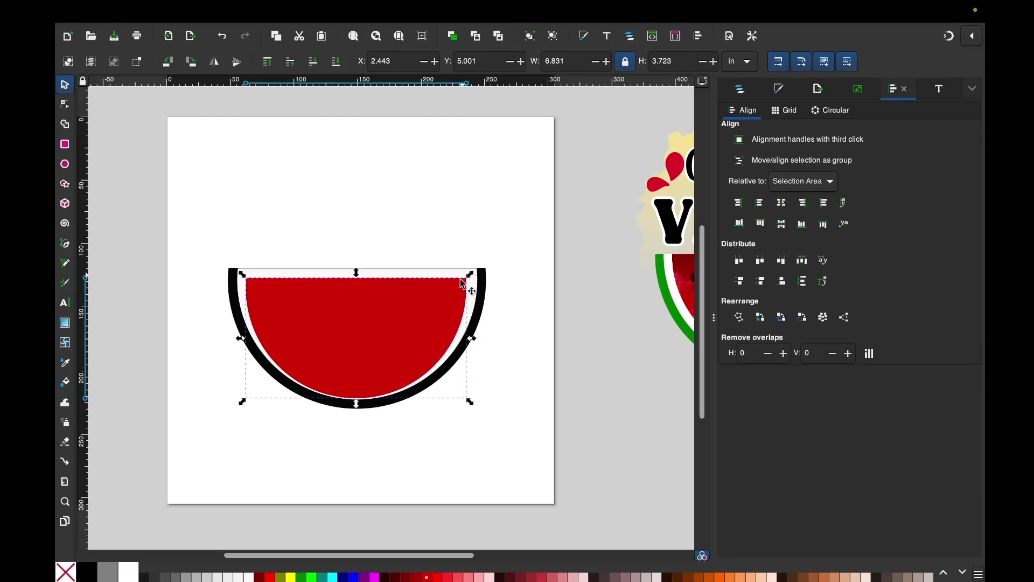
pyautogui.moveTo(419, 319); pyautogui.dragTo(421, 307)
pyautogui.click(452, 217)
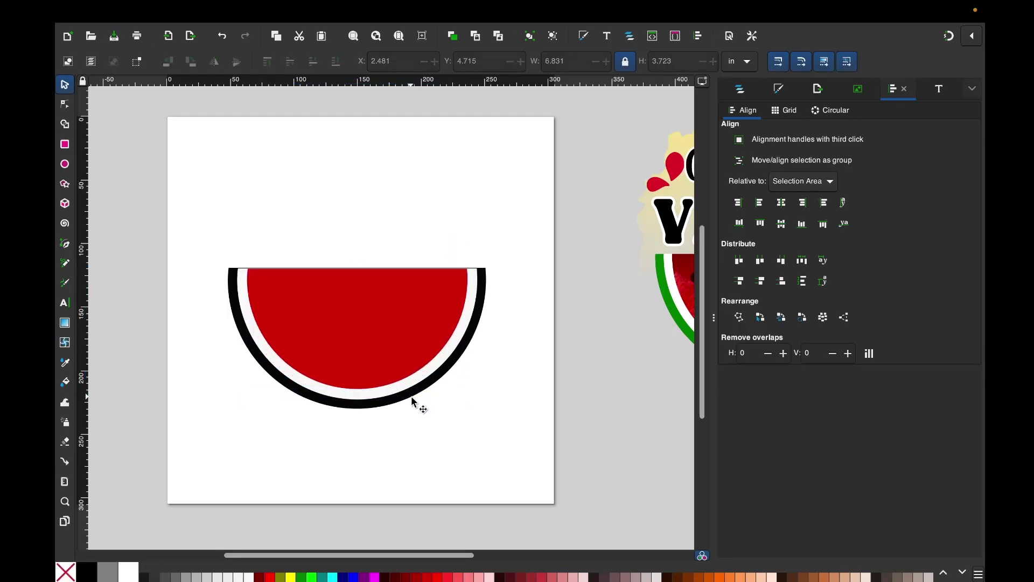
# Step: Fill the outer black half circle with dark green and align the three half circles flush along their straight edges, centred horizontally
pyautogui.click(381, 411)
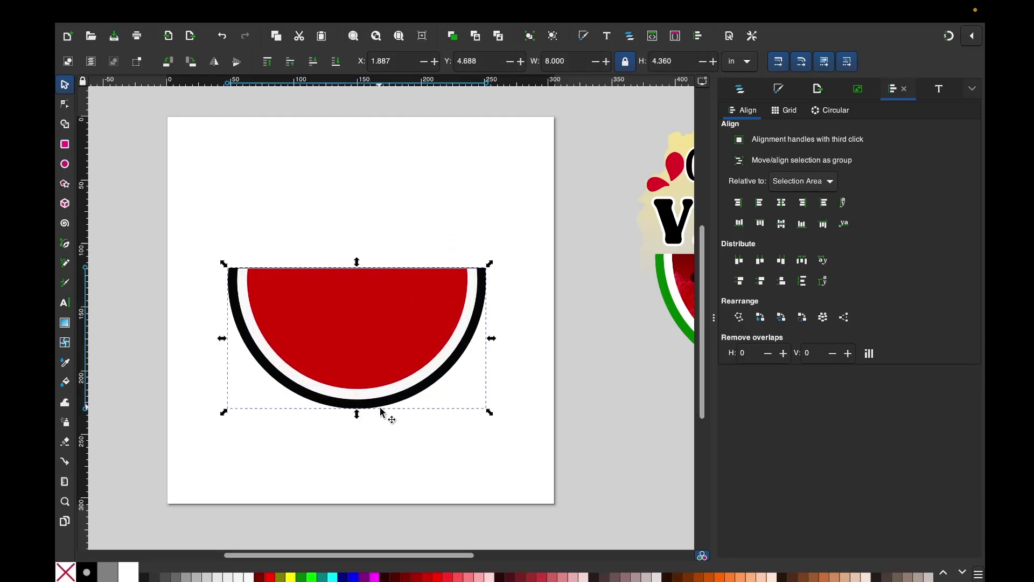
pyautogui.click(967, 576)
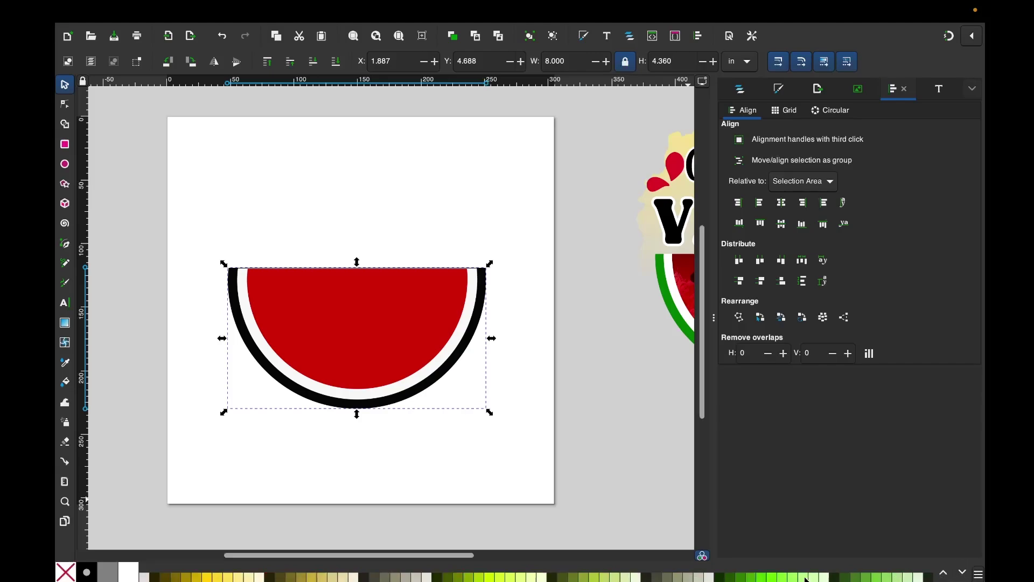
pyautogui.click(754, 578)
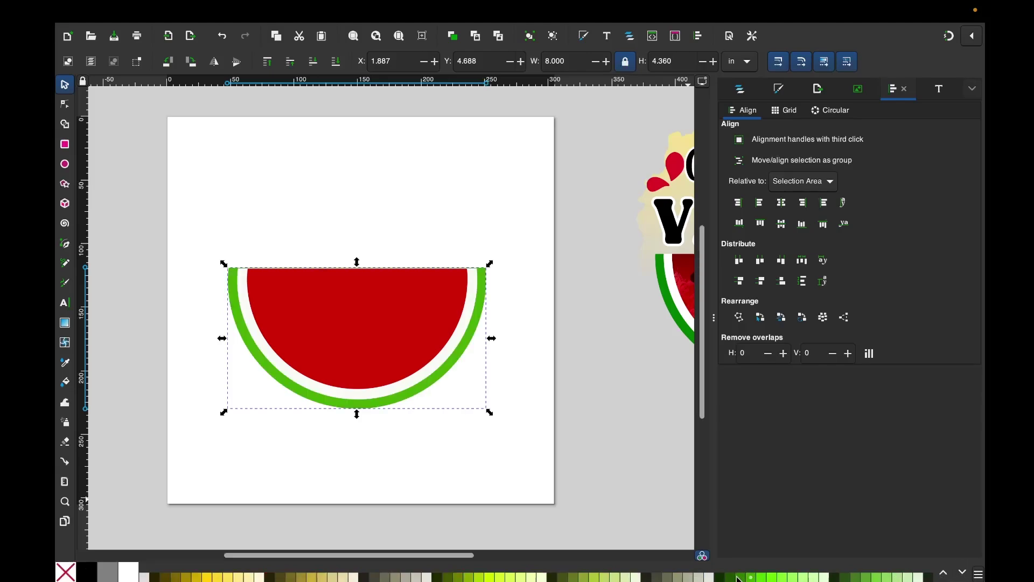
pyautogui.click(738, 578)
pyautogui.moveTo(174, 222); pyautogui.dragTo(557, 493)
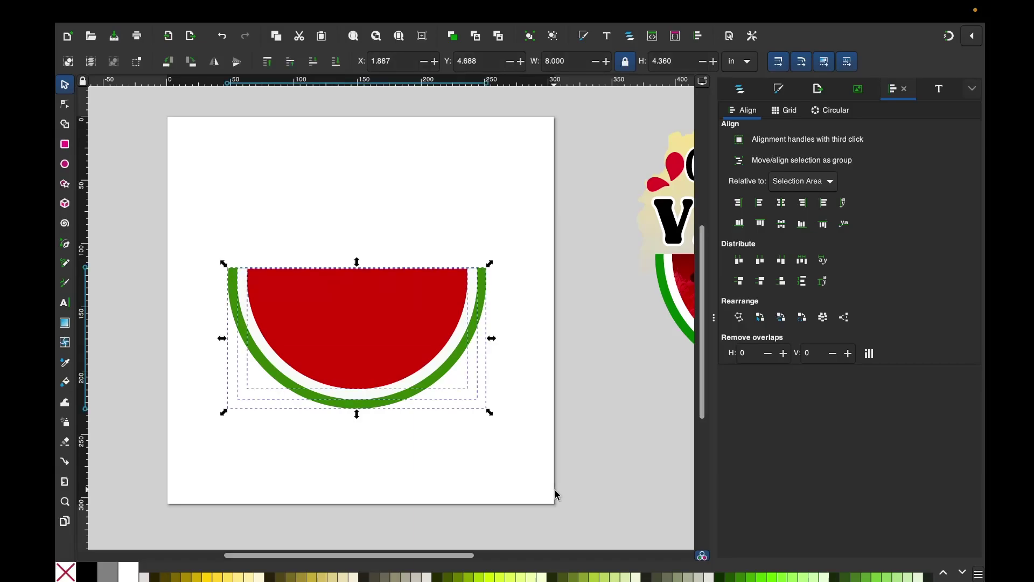
pyautogui.click(749, 578)
pyautogui.click(742, 577)
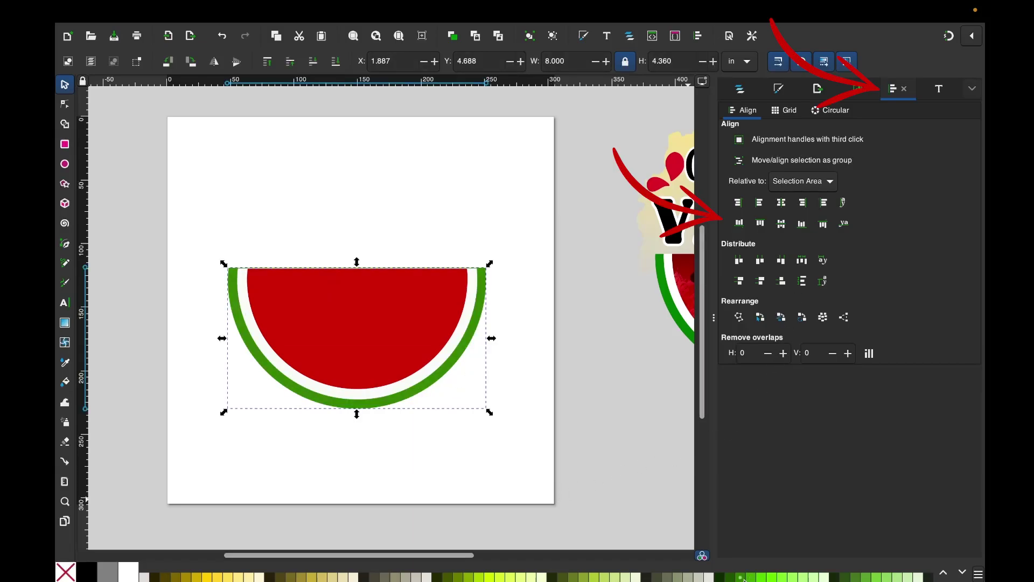
pyautogui.click(572, 423)
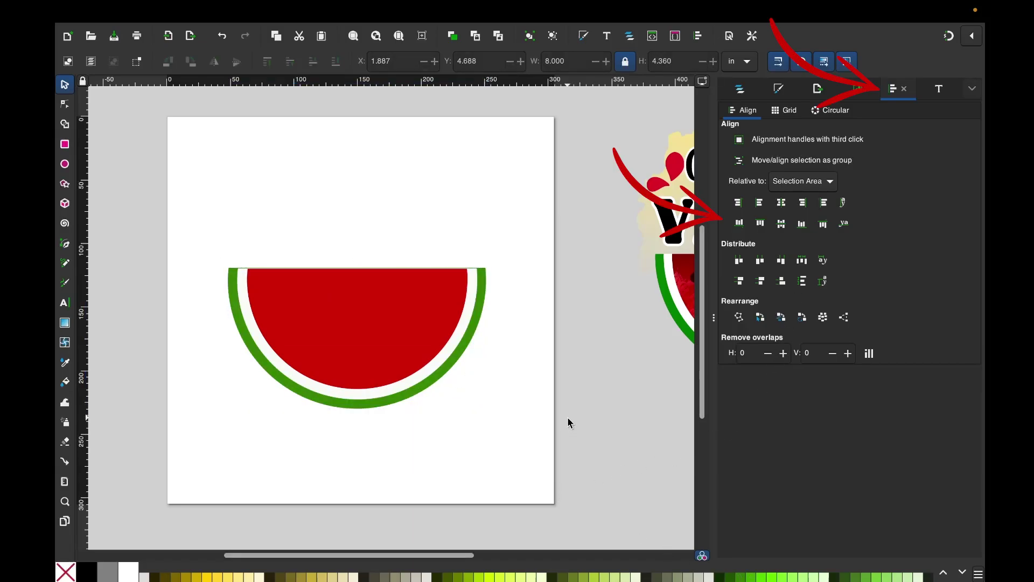
pyautogui.click(463, 350)
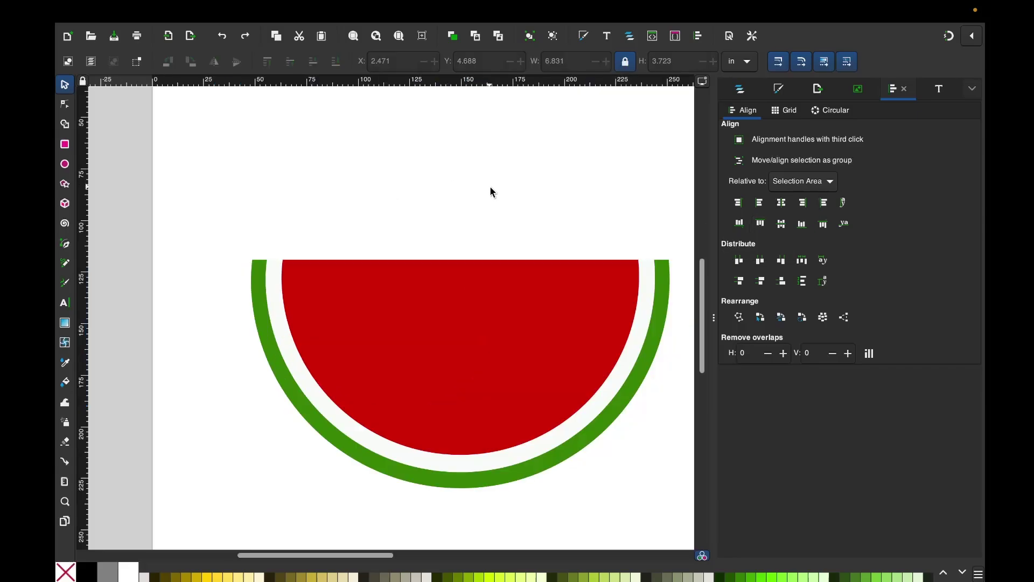
# Step: Place three overlapping light-grey circles across the slice's straight edge, the outer two about 1.15 in wide and the middle one slightly larger
pyautogui.moveTo(382, 560); pyautogui.dragTo(541, 558)
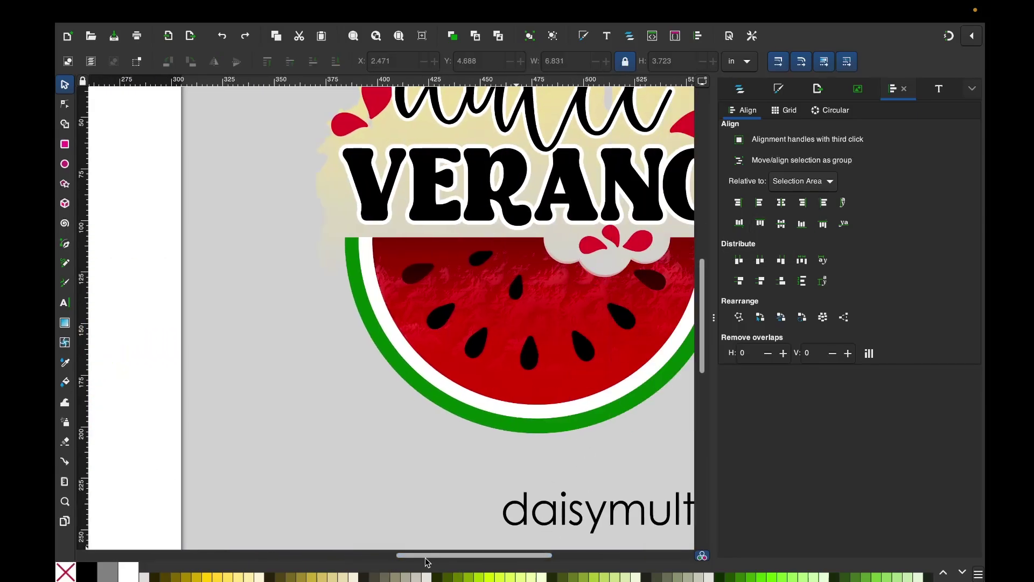
pyautogui.moveTo(433, 556); pyautogui.dragTo(290, 558)
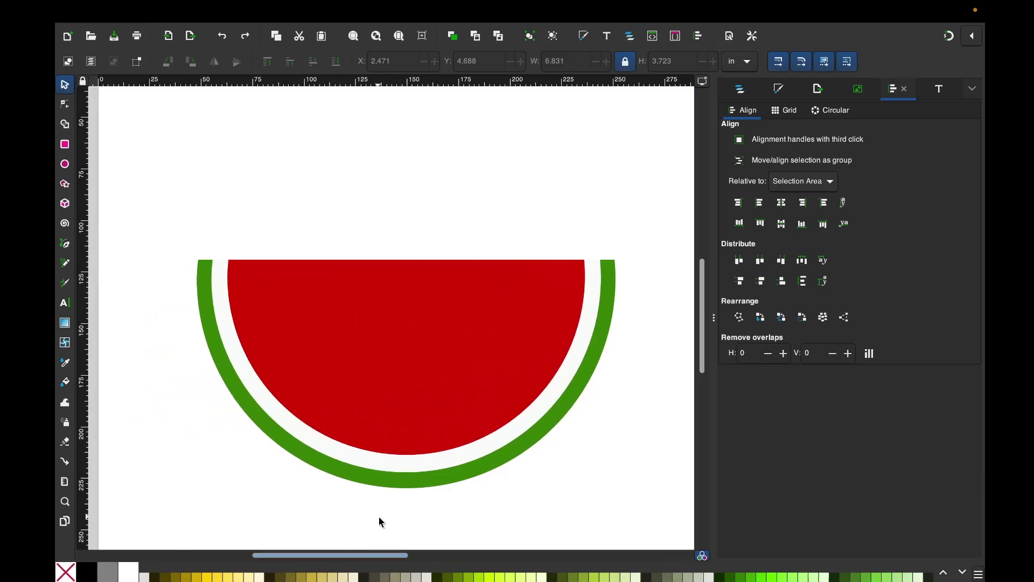
pyautogui.click(65, 168)
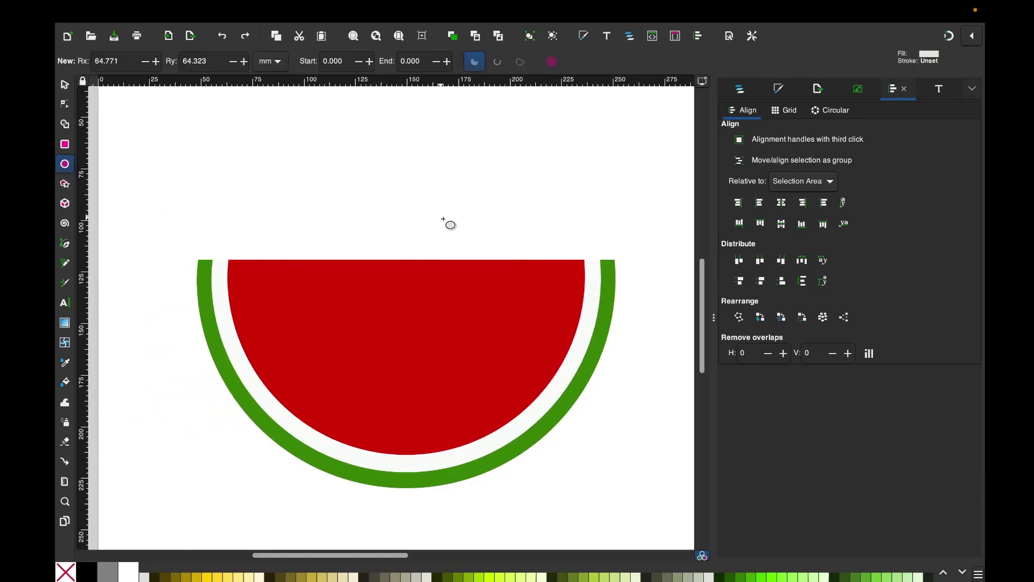
pyautogui.moveTo(453, 211)
pyautogui.mouseDown()
pyautogui.moveTo(492, 277)
pyautogui.moveTo(512, 284)
pyautogui.moveTo(454, 224)
pyautogui.mouseUp()
pyautogui.press('s')
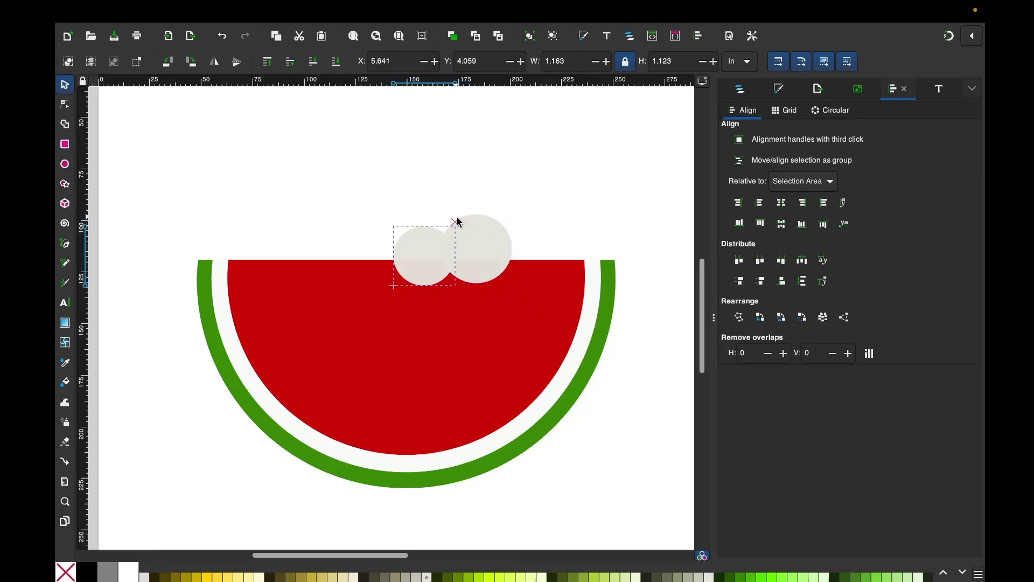
pyautogui.moveTo(495, 242); pyautogui.dragTo(519, 249)
pyautogui.click(406, 188)
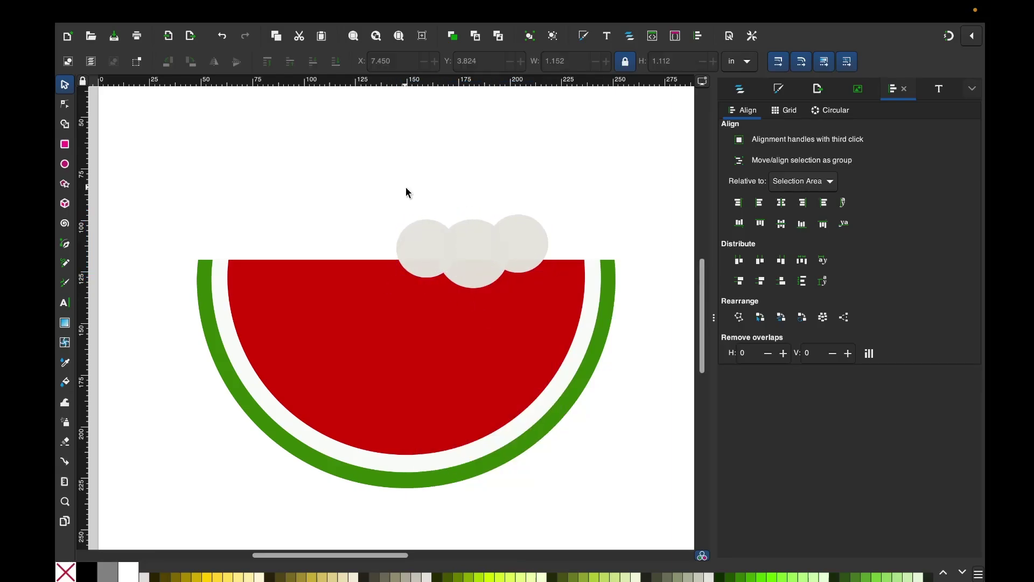
# Step: Merge the three overlapping grey circles into one bite shape with Union
pyautogui.moveTo(380, 171); pyautogui.dragTo(564, 306)
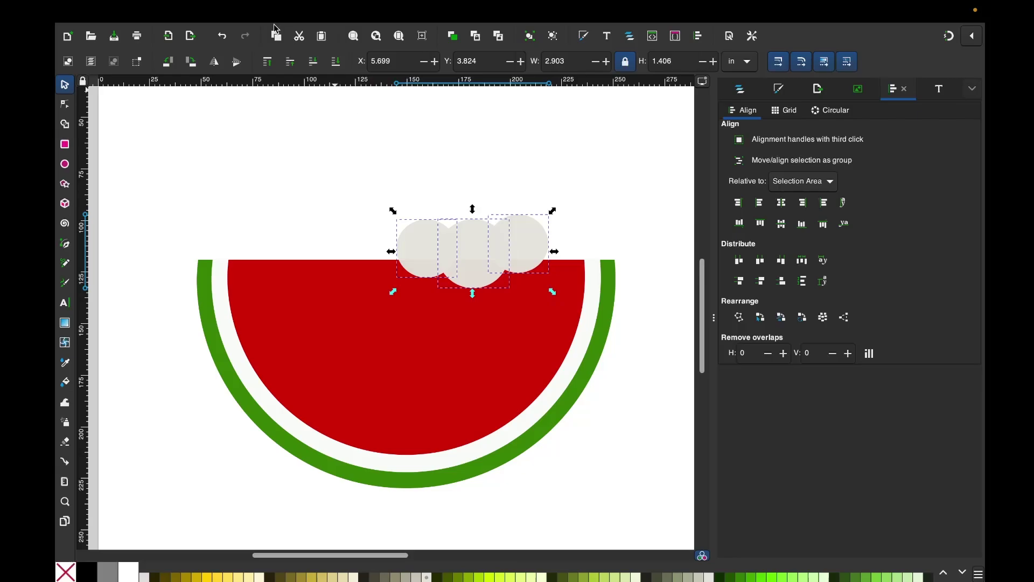
pyautogui.click(292, 11)
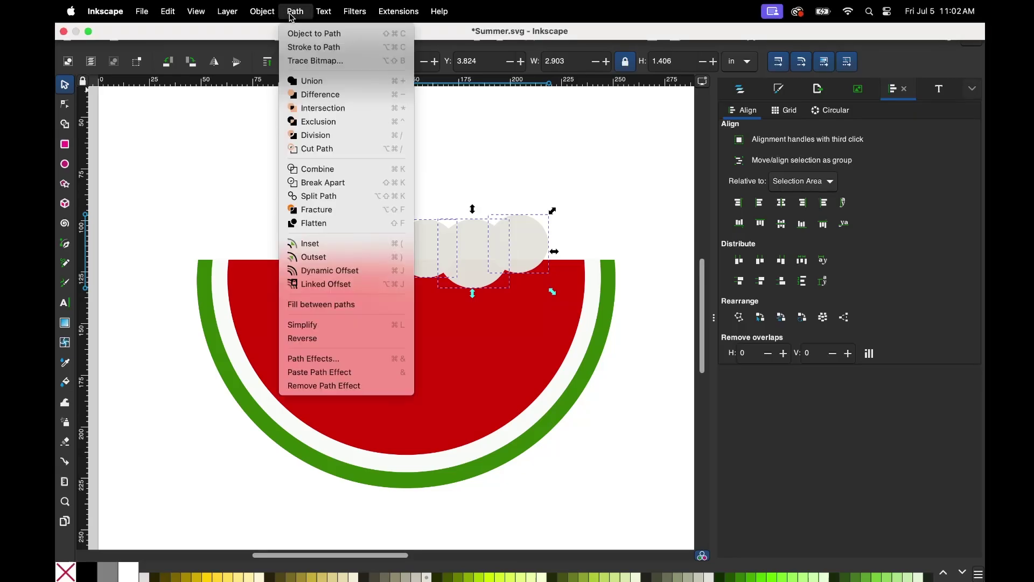
pyautogui.click(316, 81)
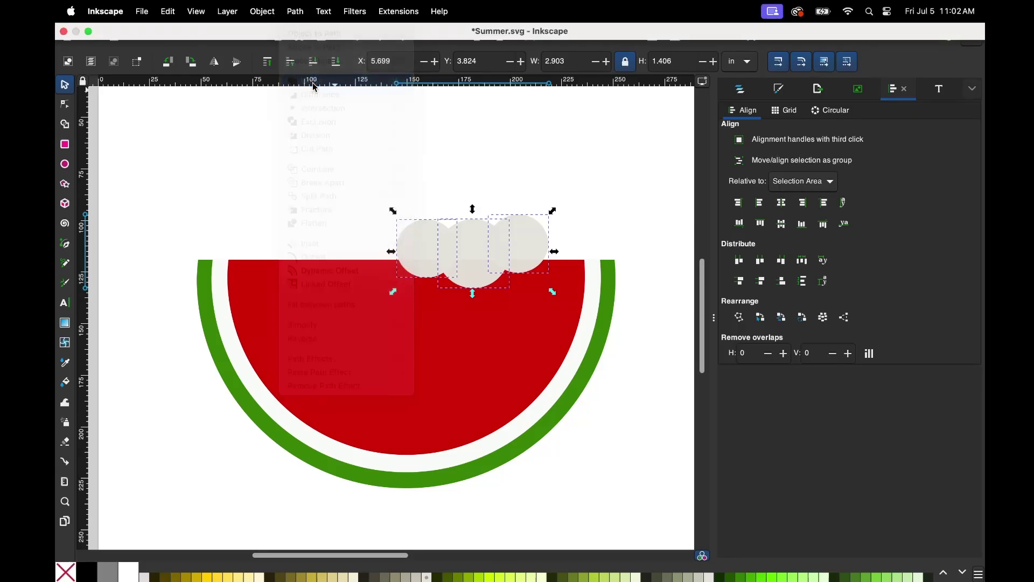
pyautogui.click(413, 147)
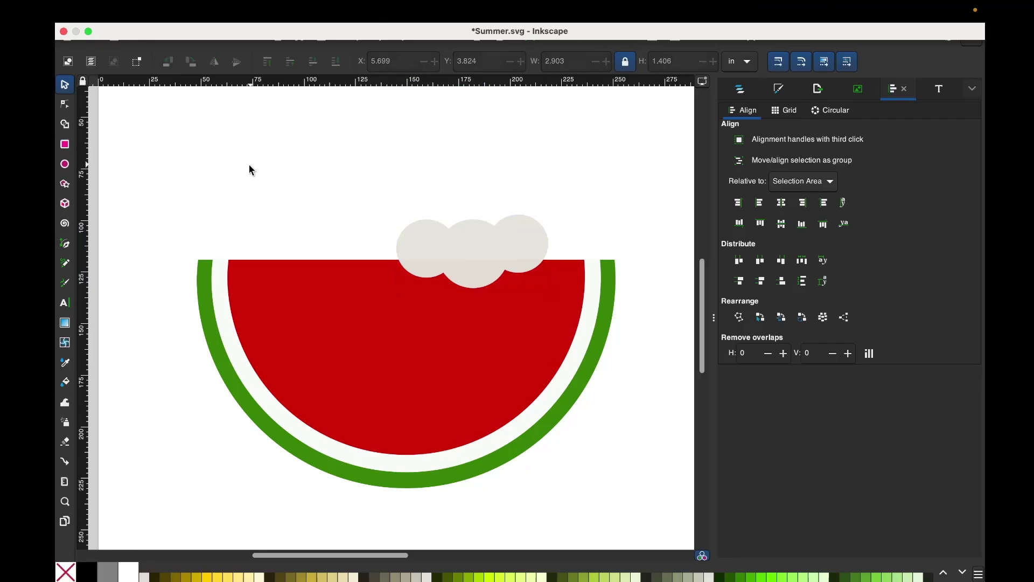
# Step: Cut the bite shape out of the red half circle with Difference
pyautogui.moveTo(221, 141); pyautogui.dragTo(590, 464)
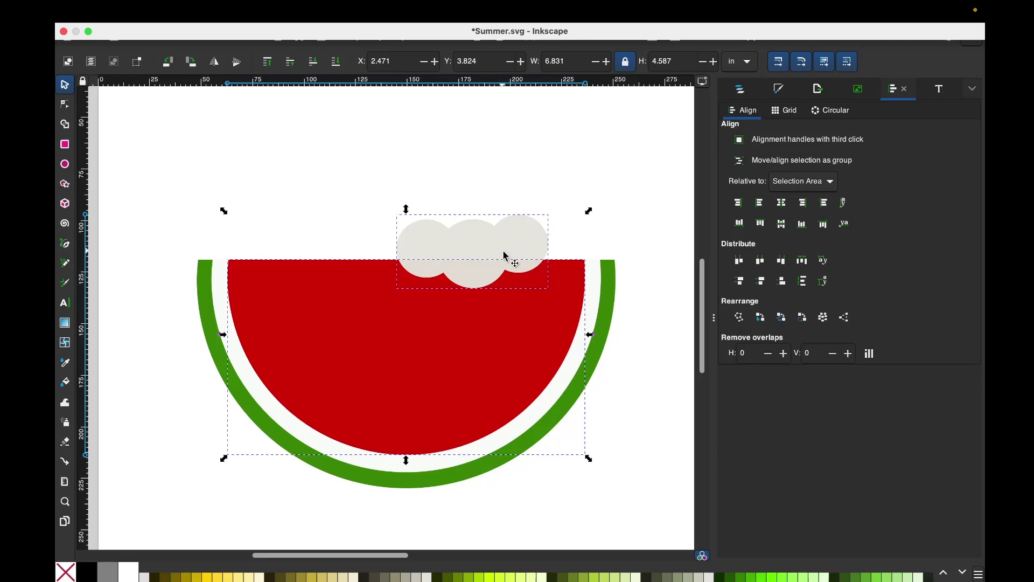
pyautogui.moveTo(293, 8)
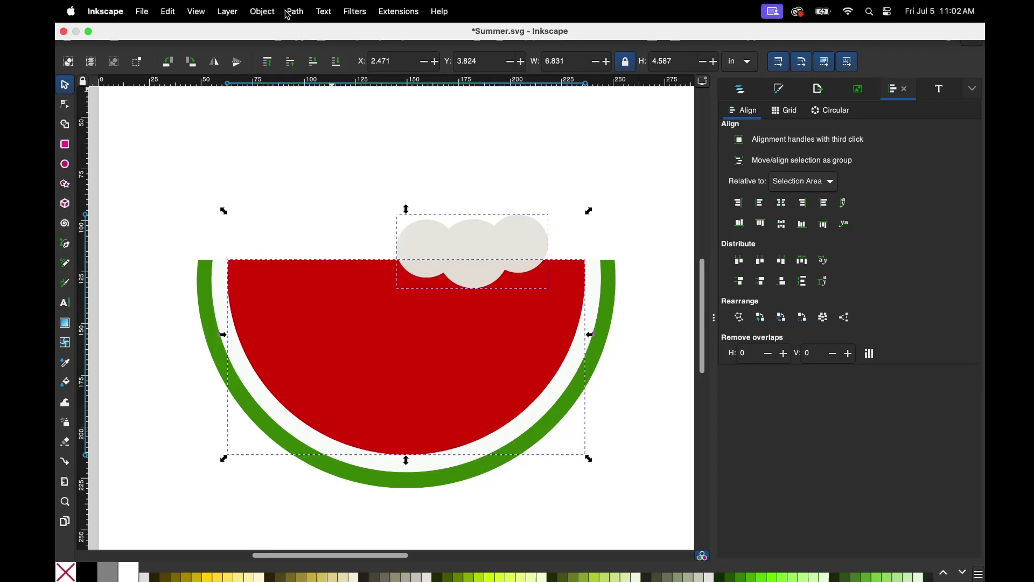
pyautogui.click(294, 12)
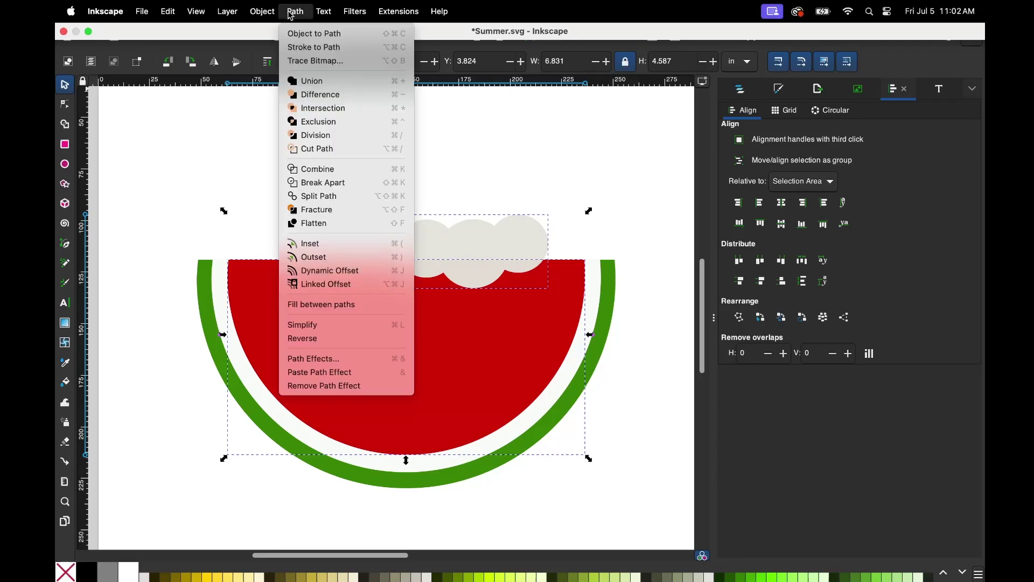
pyautogui.click(338, 101)
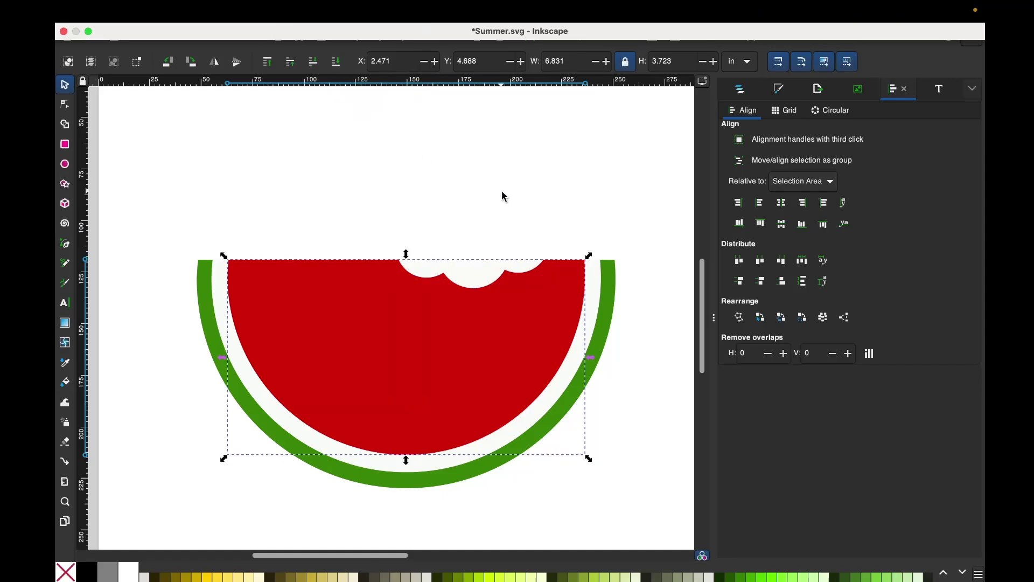
pyautogui.click(503, 196)
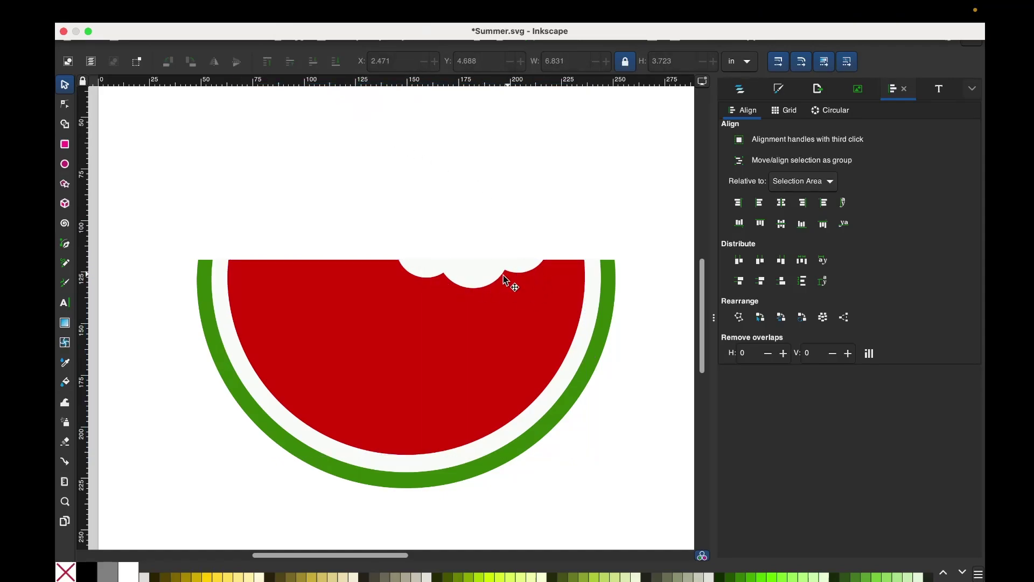
# Step: Duplicate the bitten red half circle and move the copy into the empty page area above the slice
pyautogui.click(334, 330)
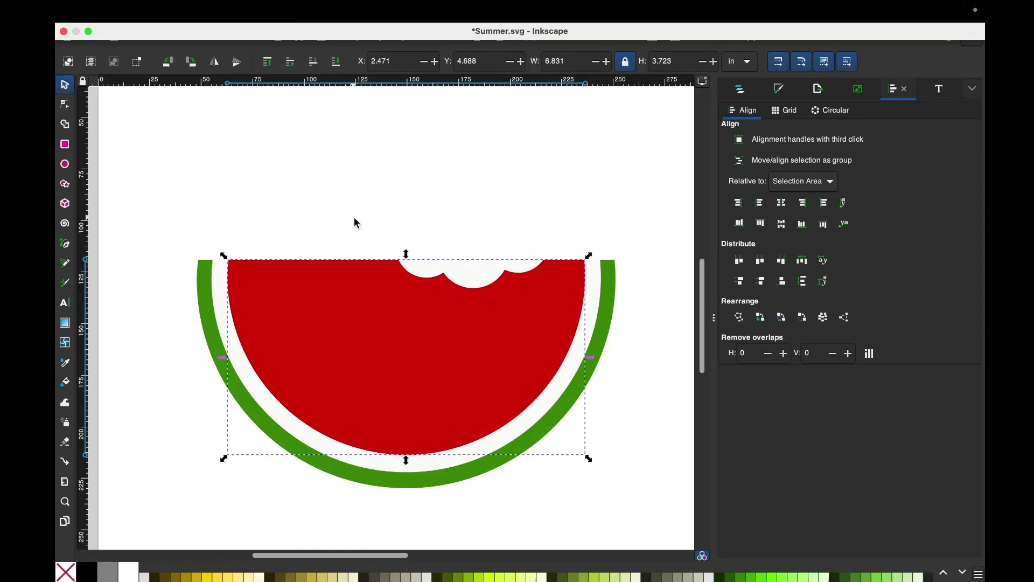
pyautogui.click(354, 217)
pyautogui.click(379, 345)
pyautogui.rightClick(380, 345)
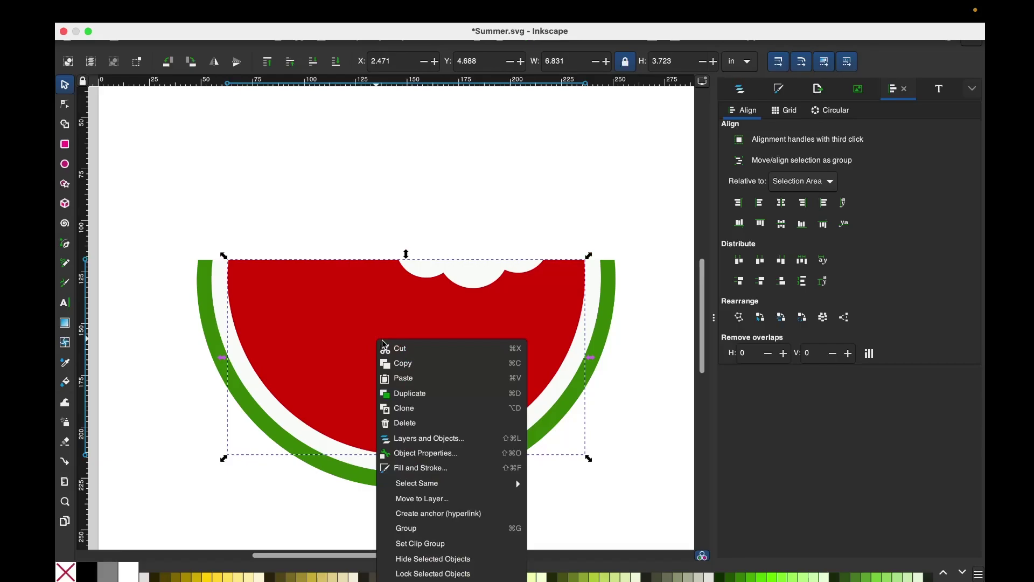
pyautogui.click(436, 399)
pyautogui.moveTo(439, 399); pyautogui.dragTo(438, 189)
pyautogui.scroll(-2, 502, 265)
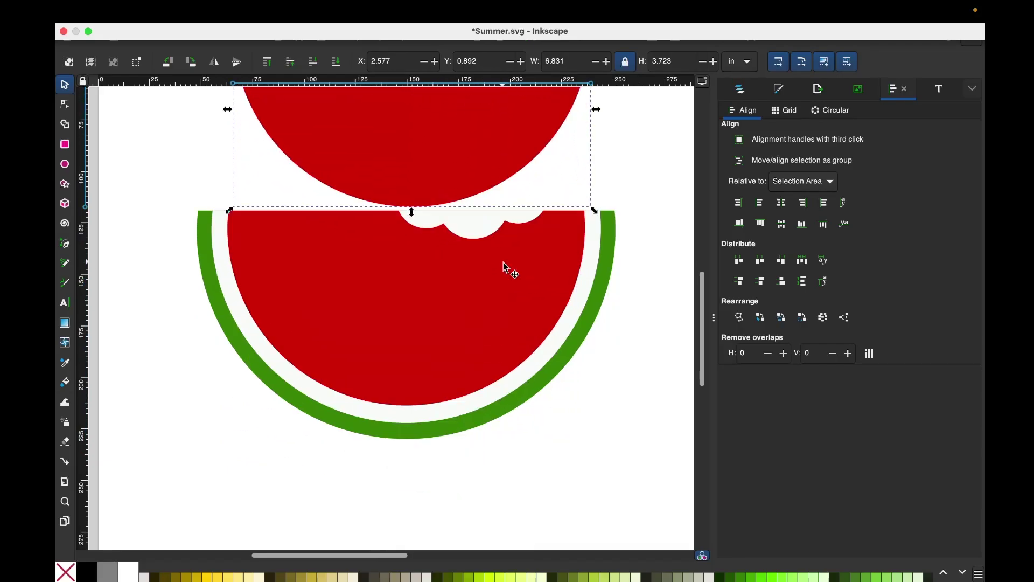
pyautogui.scroll(6, 502, 265)
pyautogui.moveTo(441, 268); pyautogui.dragTo(432, 255)
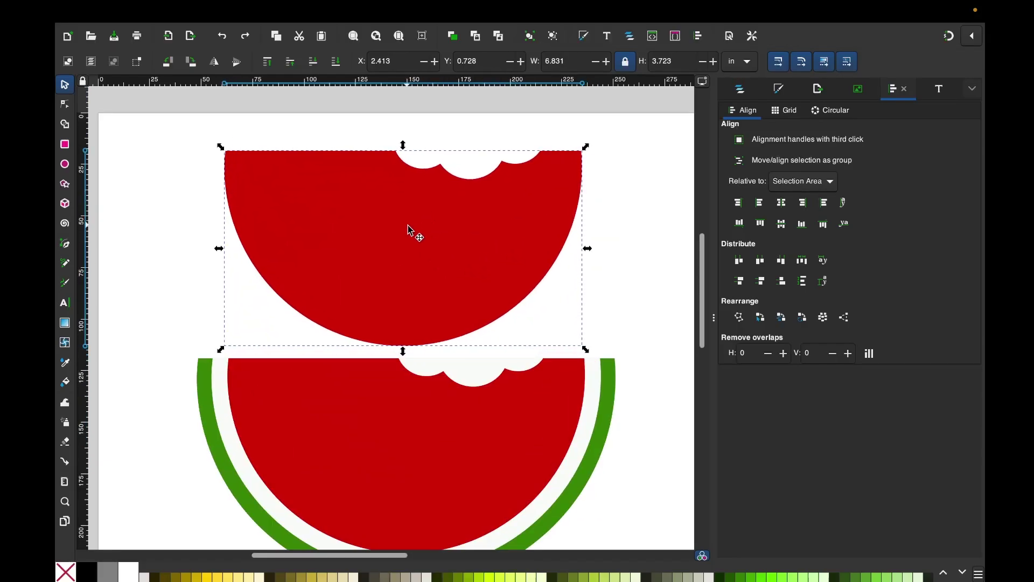
# Step: Apply a vertical linear gradient to the copy, from solid red at the curved bottom to transparent at the straight edge
pyautogui.click(64, 324)
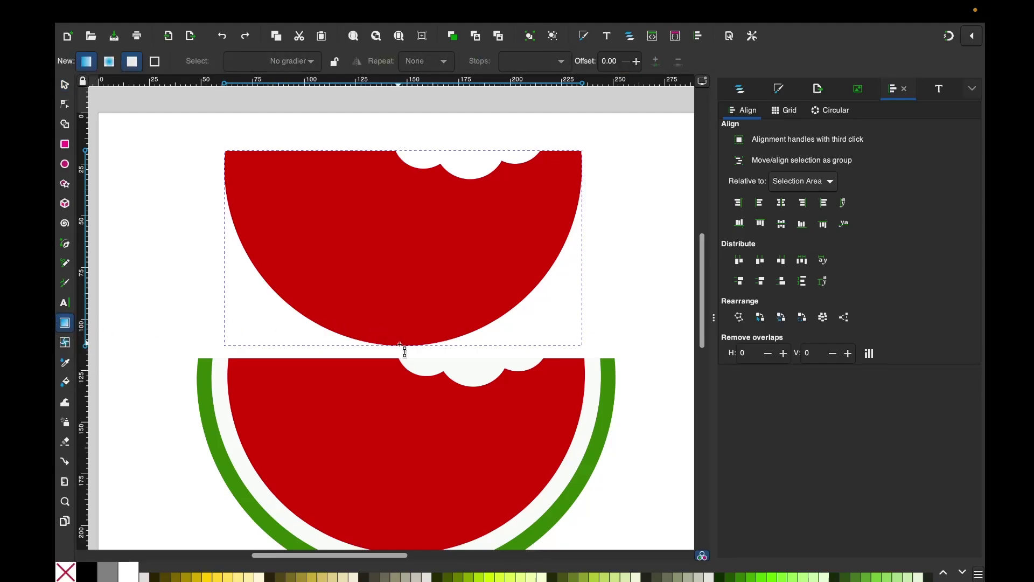
pyautogui.moveTo(400, 344); pyautogui.dragTo(409, 152)
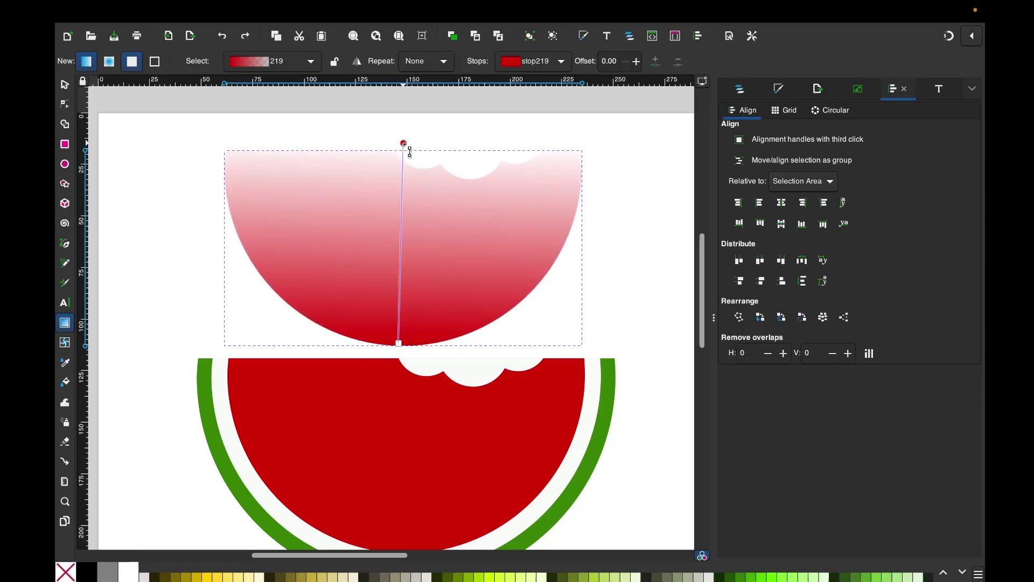
pyautogui.click(69, 86)
# Step: Apply the Cracked Lava material filter to the gradient-filled copy
pyautogui.moveTo(319, 5)
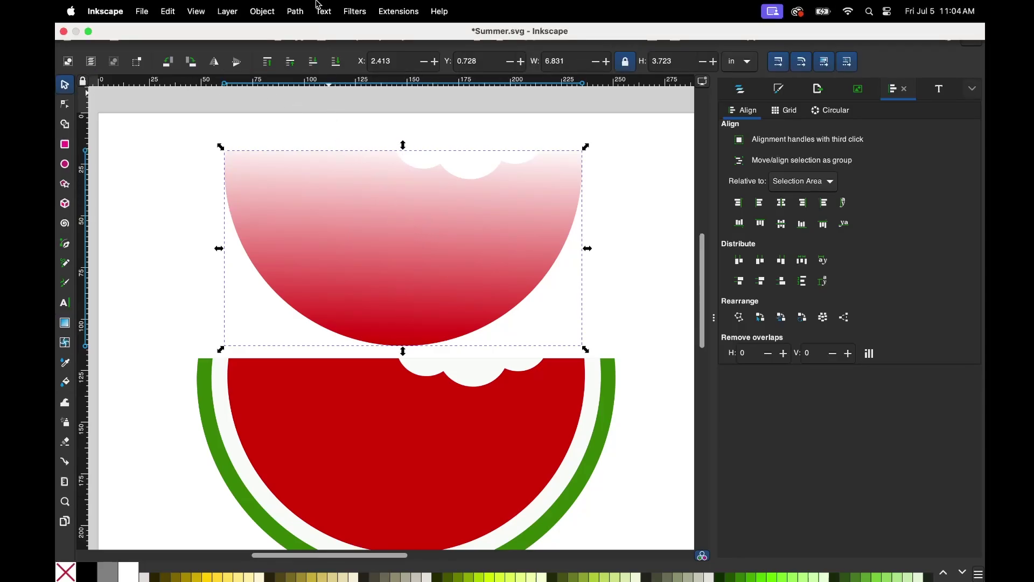
pyautogui.click(354, 12)
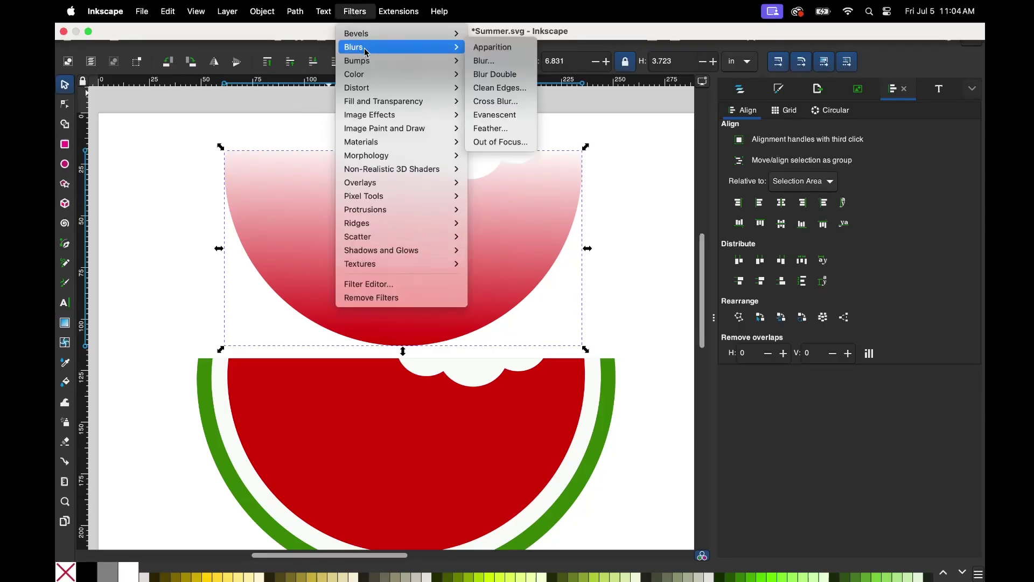
pyautogui.moveTo(389, 146)
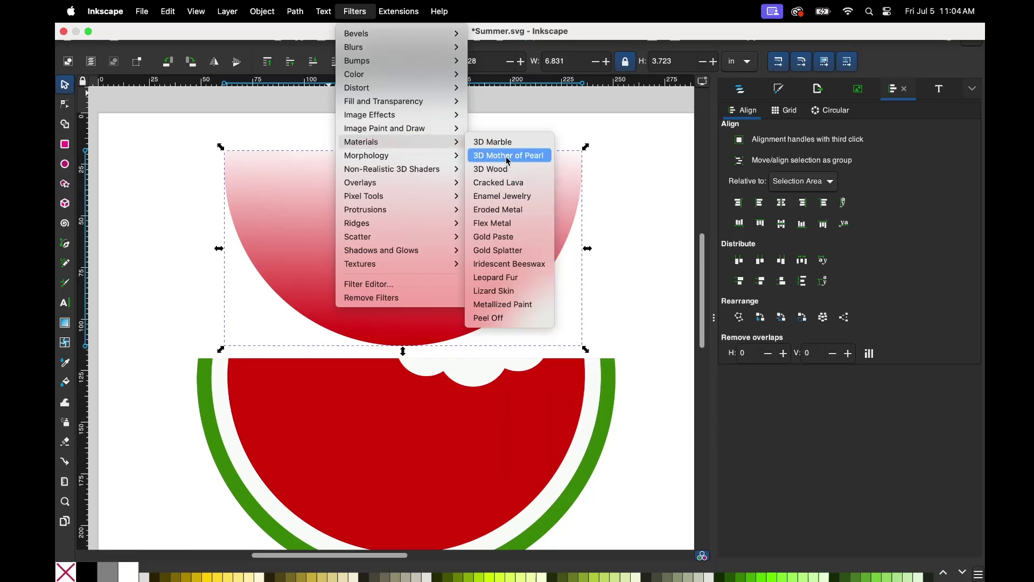
pyautogui.click(514, 186)
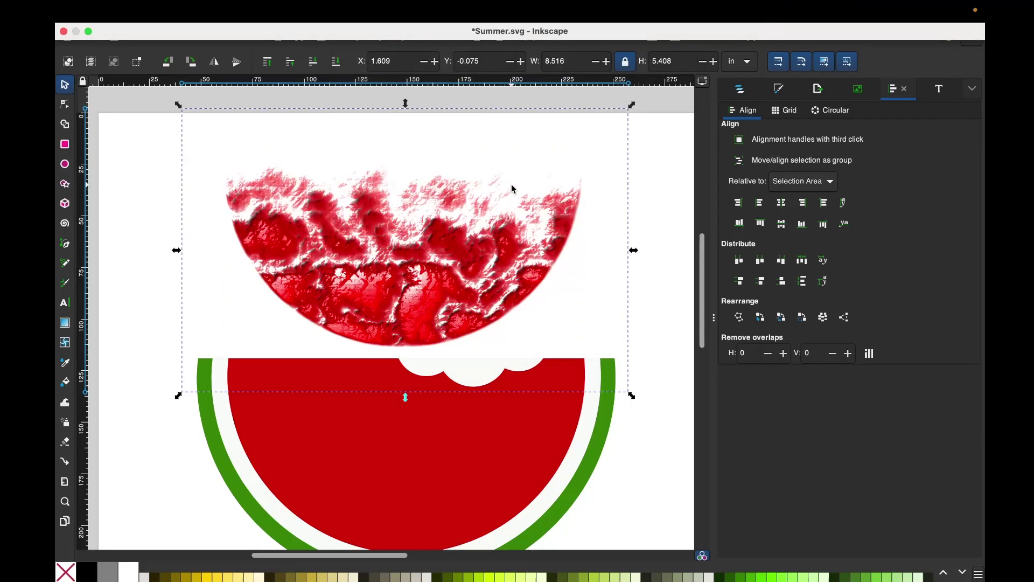
# Step: Duplicate the bitten red half circle in the slice and move the copy over the cracked-lava textured piece
pyautogui.click(391, 442)
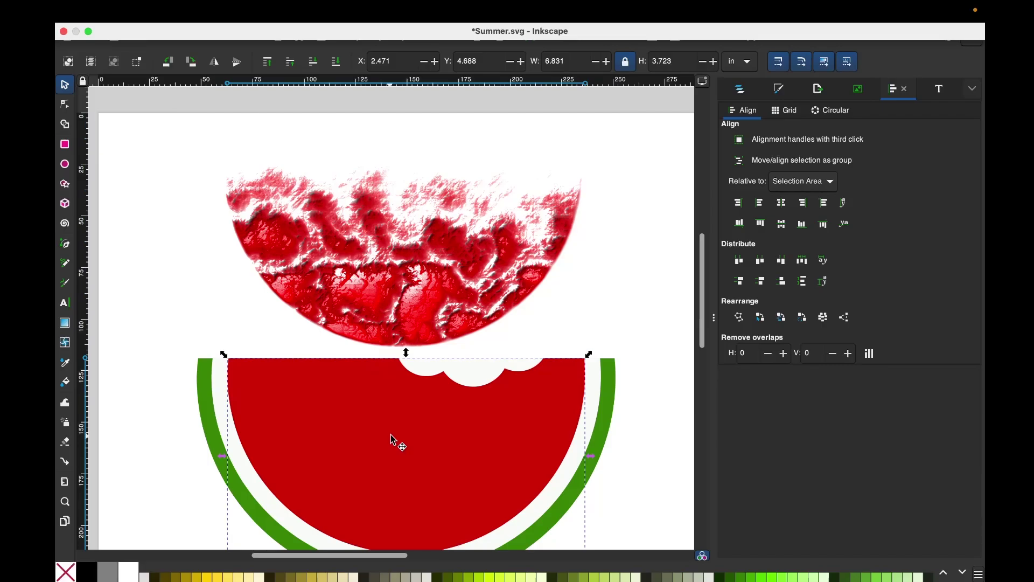
pyautogui.rightClick(391, 441)
pyautogui.click(451, 243)
pyautogui.moveTo(417, 473); pyautogui.dragTo(412, 260)
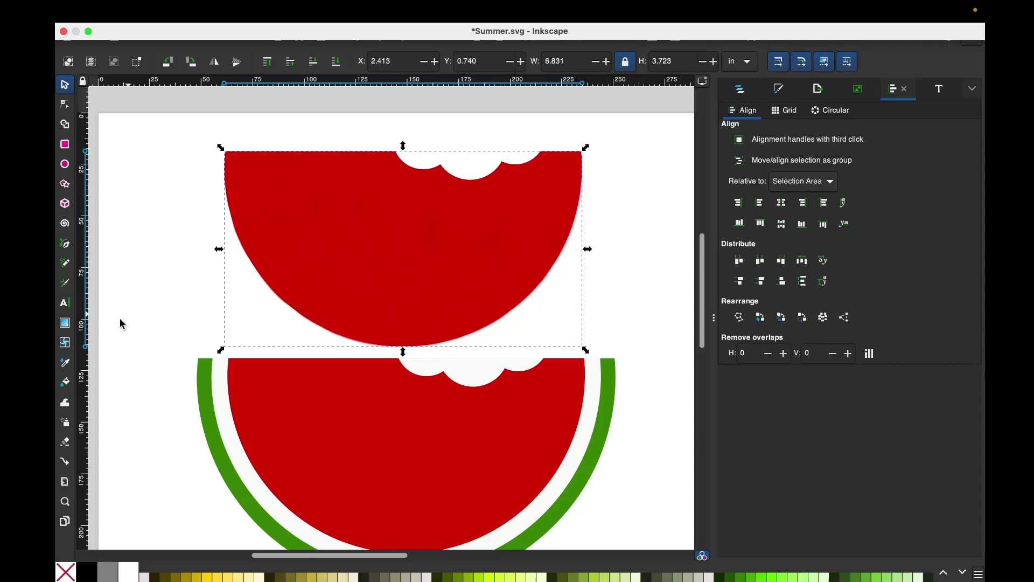
# Step: Apply a vertical linear gradient to the new copy, from solid red at the curved bottom to transparent at the straight edge
pyautogui.click(64, 325)
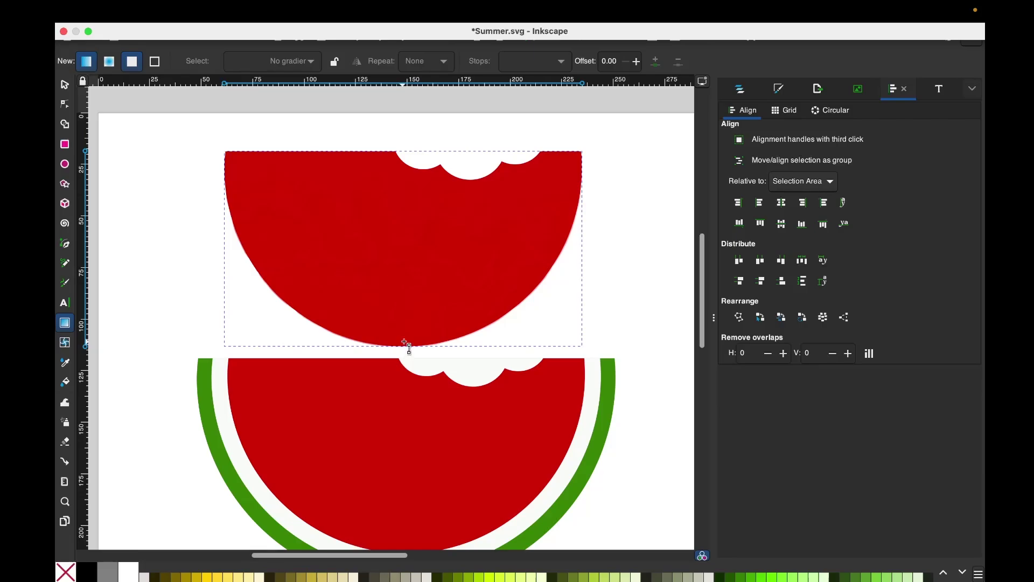
pyautogui.moveTo(405, 343); pyautogui.dragTo(405, 152)
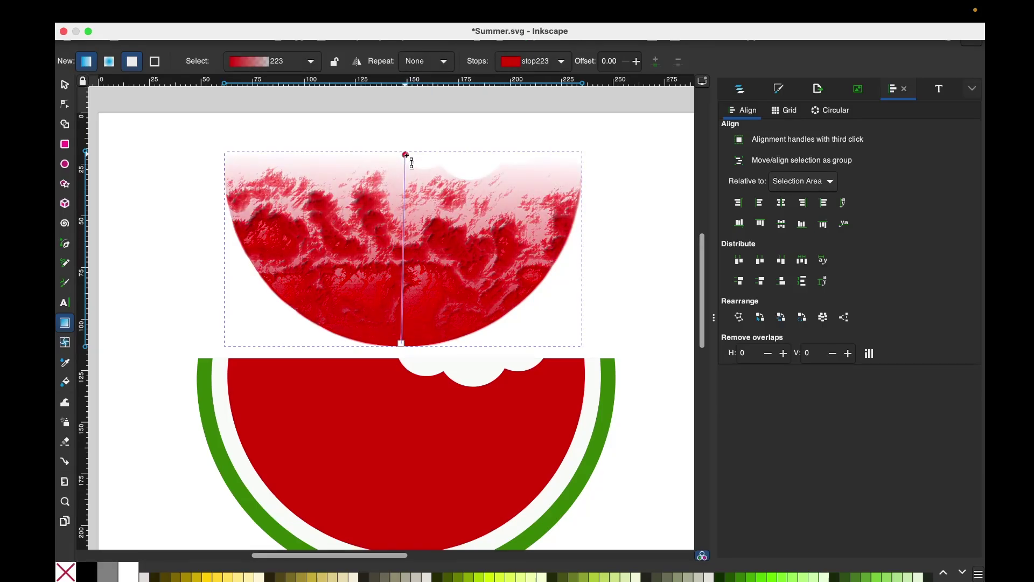
pyautogui.click(64, 83)
# Step: Duplicate the gradient half circle and move the whole stack of textured pieces onto the red flesh of the slice
pyautogui.rightClick(353, 242)
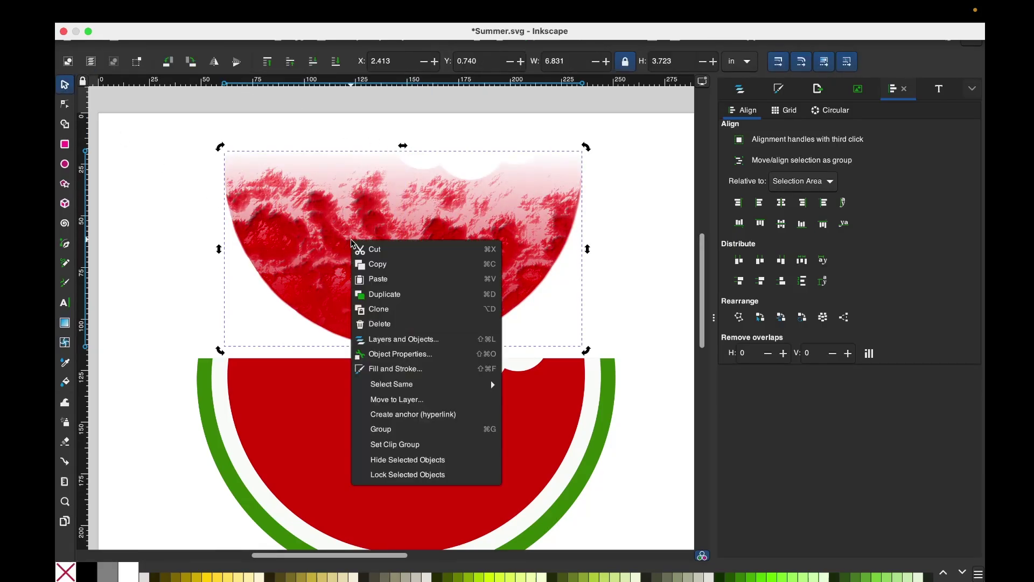
pyautogui.click(421, 297)
pyautogui.moveTo(148, 106); pyautogui.dragTo(680, 417)
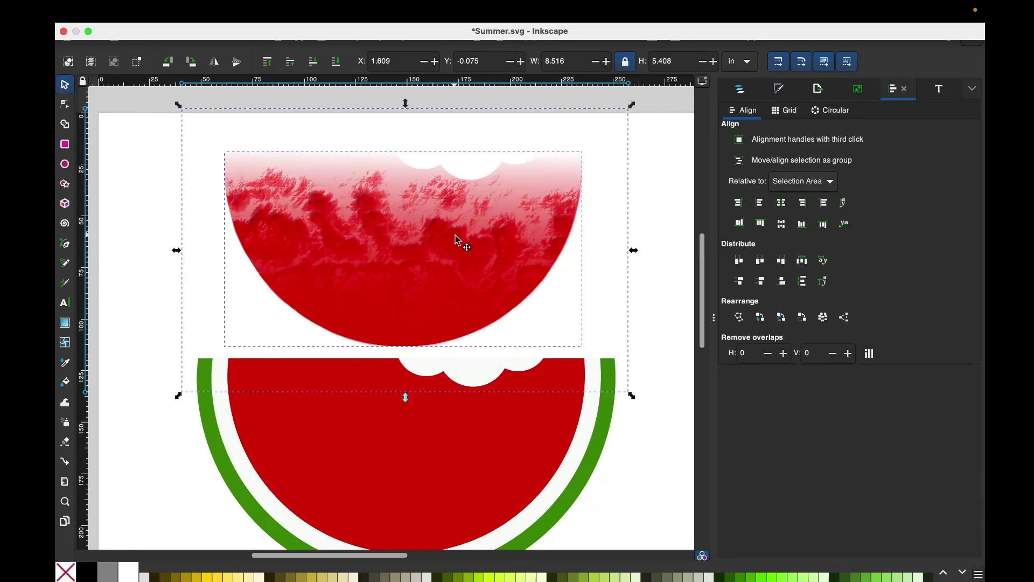
pyautogui.moveTo(454, 235); pyautogui.dragTo(463, 446)
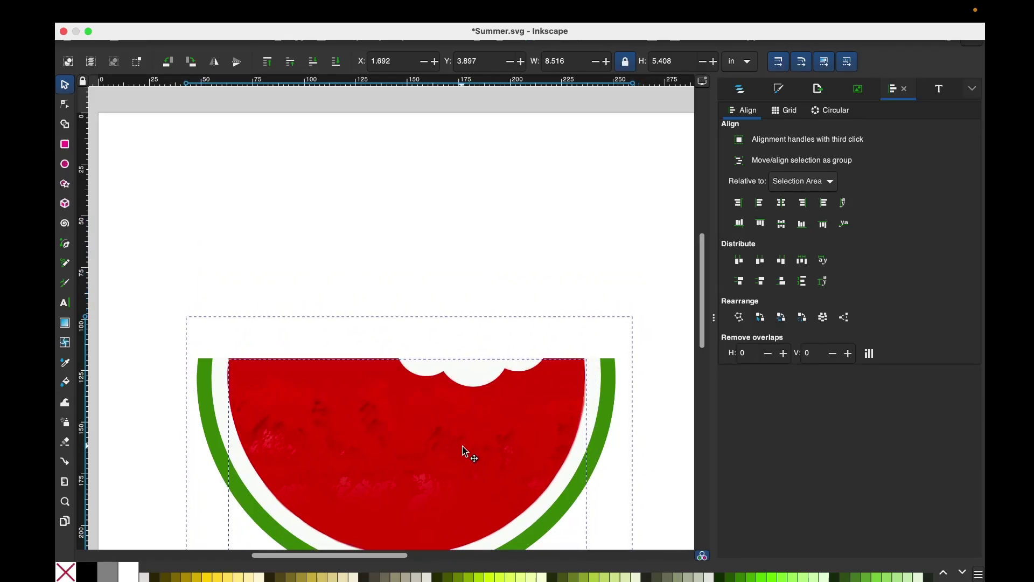
pyautogui.press('Escape')
pyautogui.scroll(-4, 526, 231)
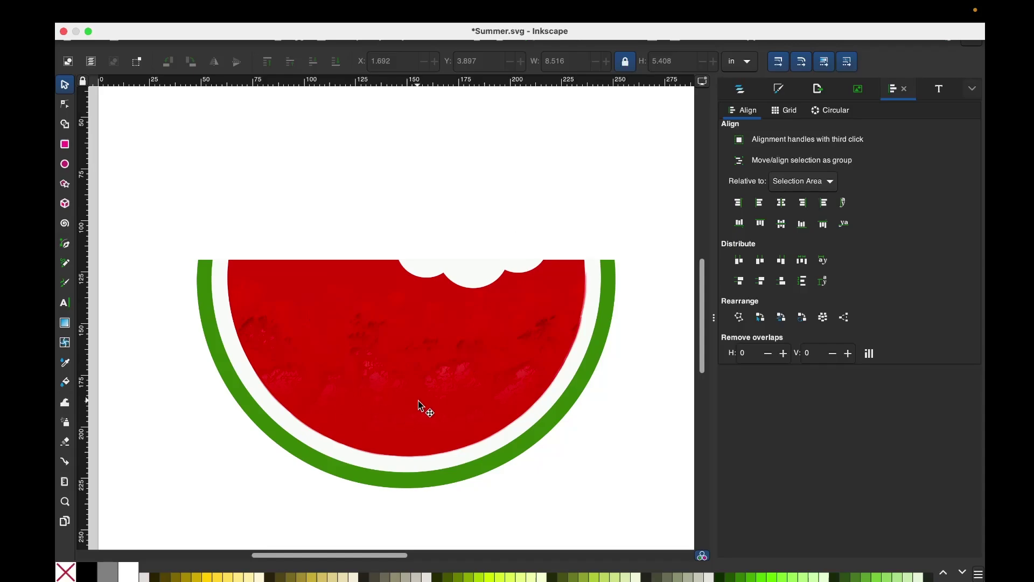
# Step: Draw a black upright ellipse with radii of about 10.3 by 20.9 mm above the slice and convert it to a path
pyautogui.click(65, 165)
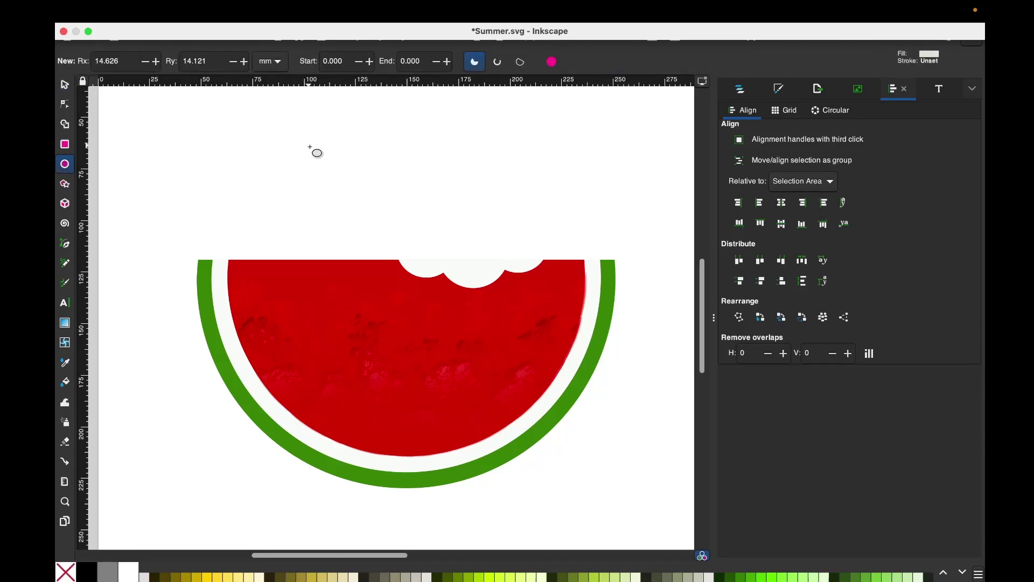
pyautogui.moveTo(314, 135); pyautogui.dragTo(355, 219)
pyautogui.click(87, 572)
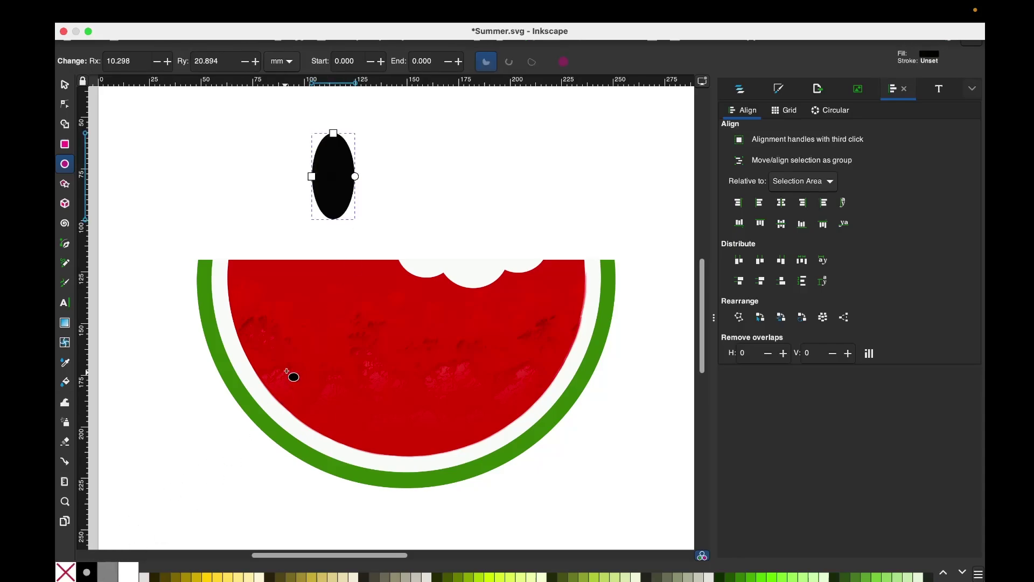
pyautogui.moveTo(316, 15)
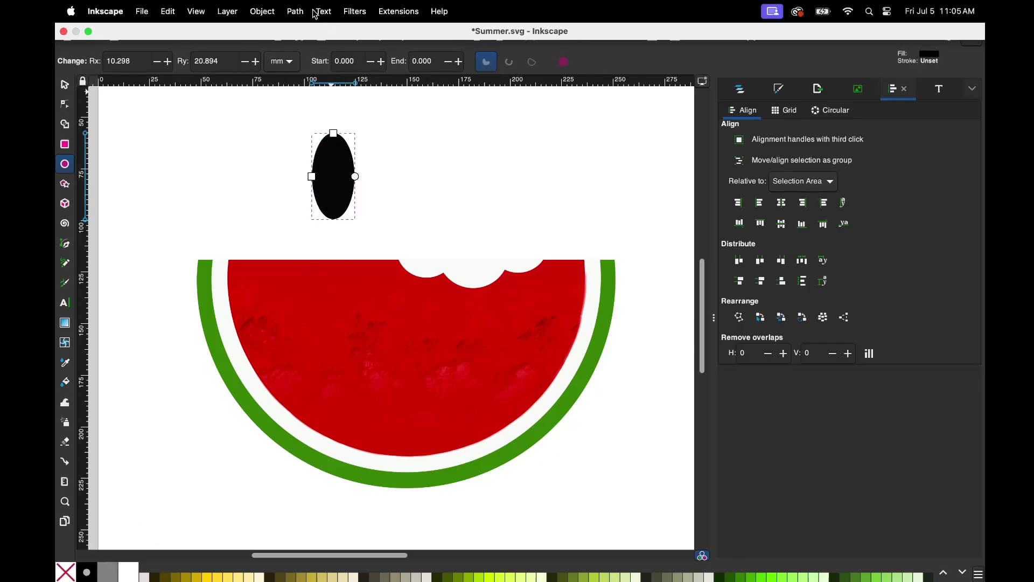
pyautogui.click(297, 12)
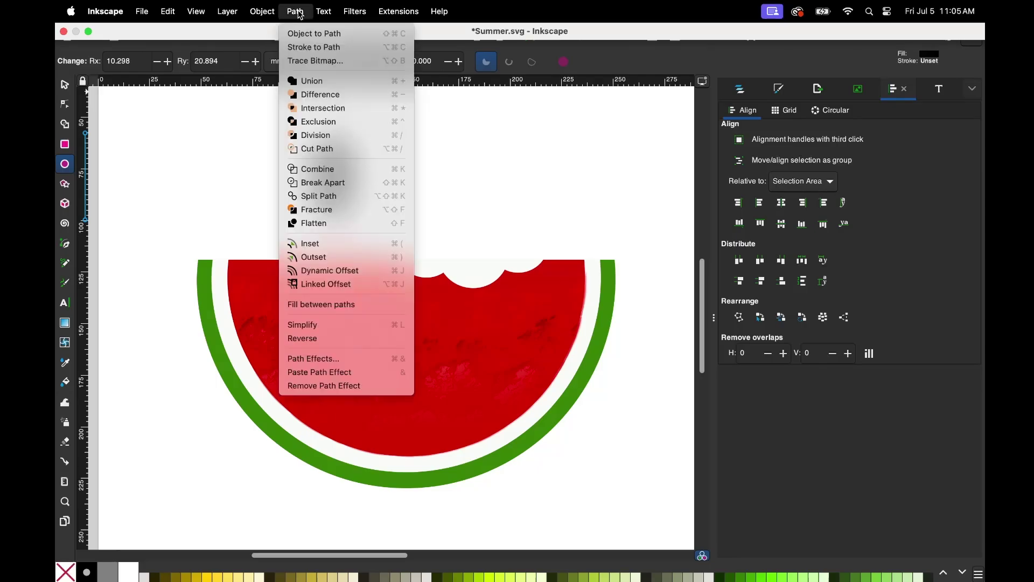
pyautogui.click(316, 35)
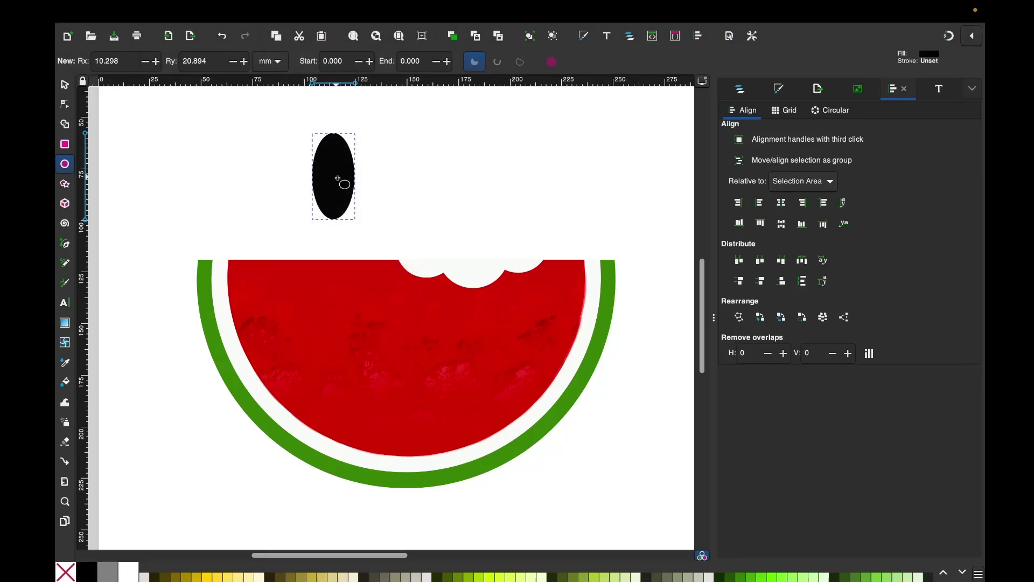
# Step: Shape the black ellipse into a seed by raising its two side nodes so the bottom narrows
pyautogui.press('z')
pyautogui.click(344, 146)
pyautogui.click(344, 152)
pyautogui.click(364, 187)
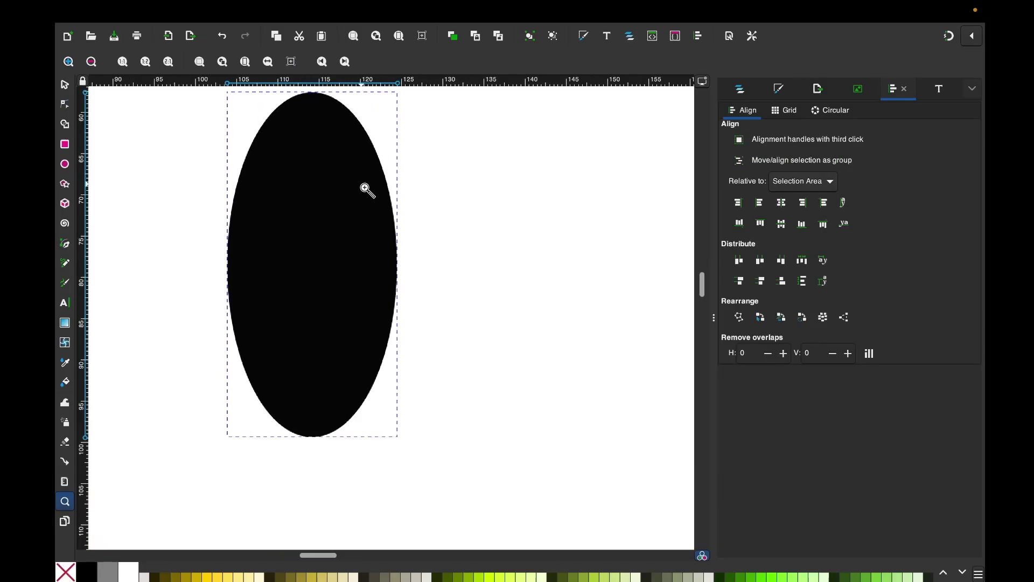
pyautogui.scroll(-2, 388, 198)
pyautogui.scroll(2, 388, 197)
pyautogui.click(65, 105)
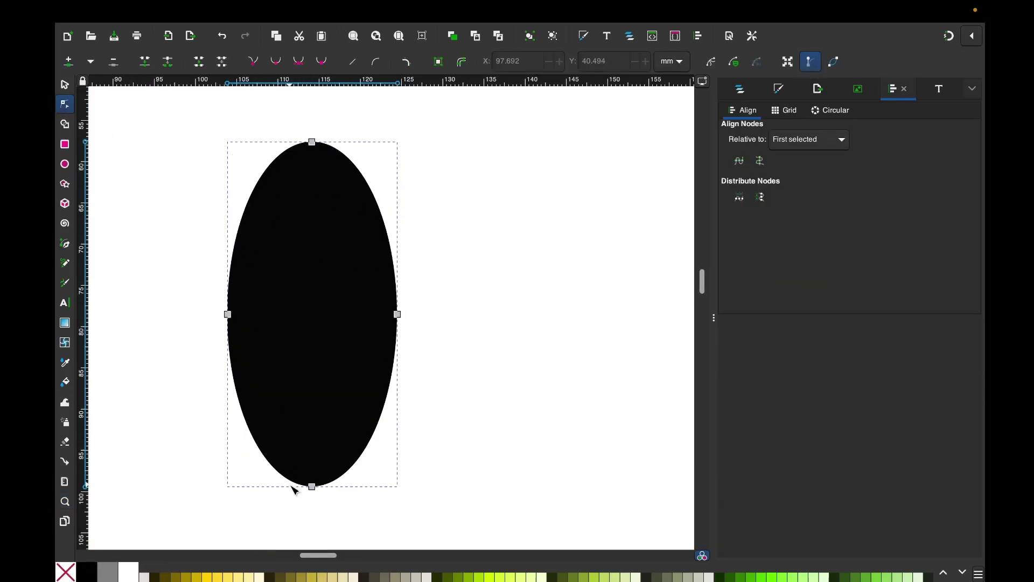
pyautogui.click(399, 315)
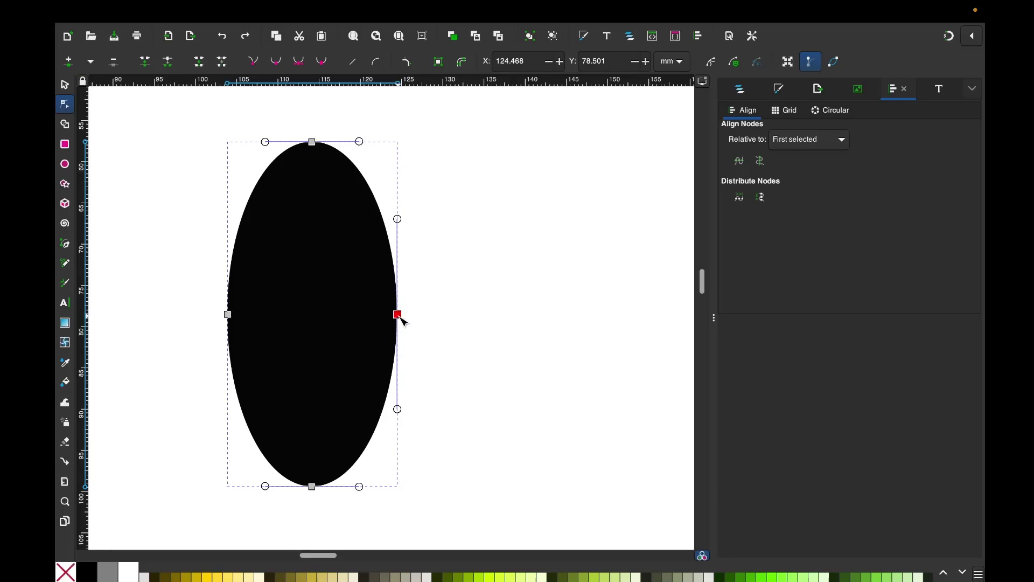
pyautogui.moveTo(399, 317); pyautogui.dragTo(405, 270)
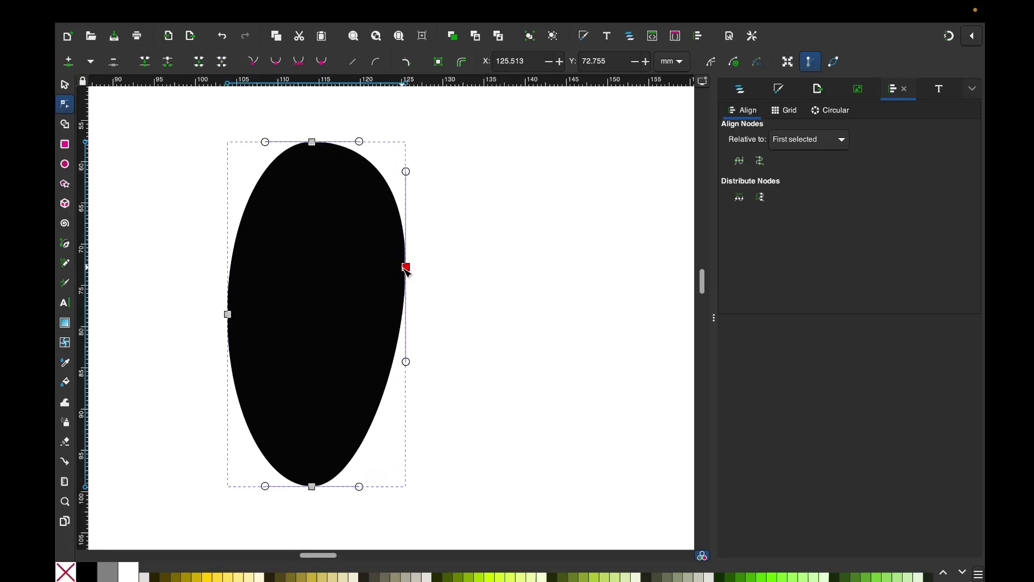
pyautogui.moveTo(228, 316); pyautogui.dragTo(234, 266)
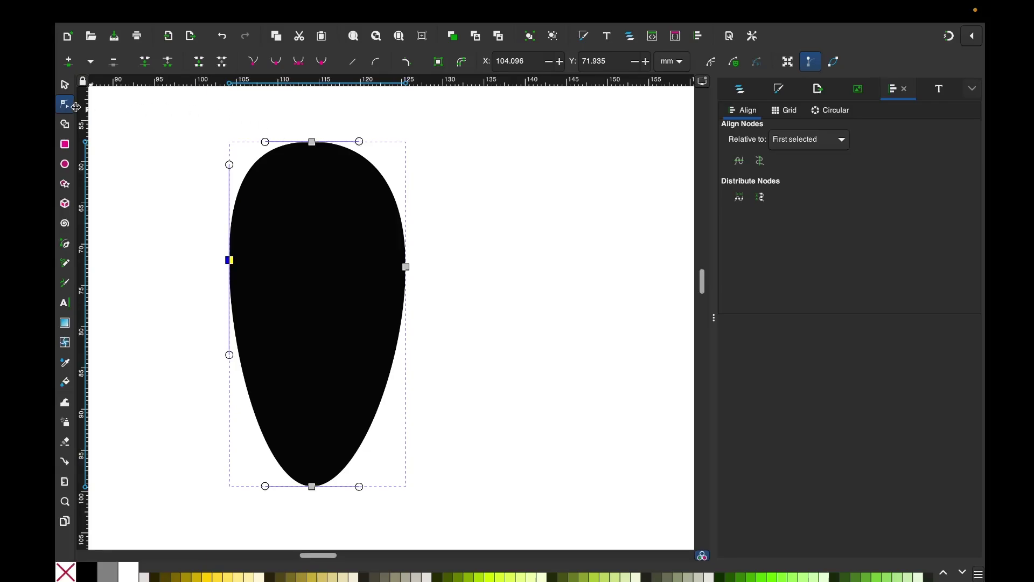
pyautogui.click(65, 88)
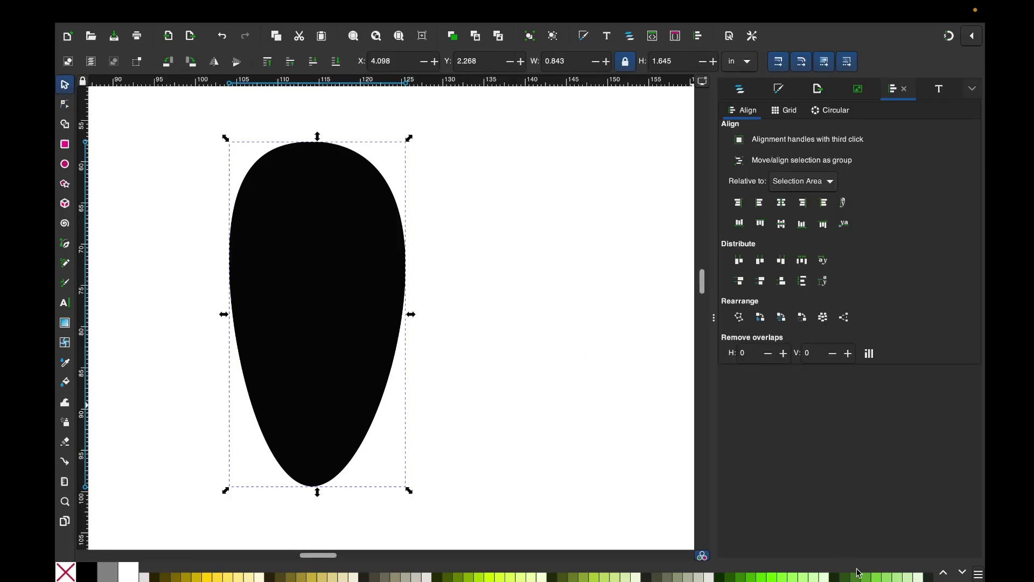
# Step: Shrink and tilt the seed to about 0.65 by 0.4 in and place it in the flesh's upper-left area
pyautogui.press('-')
pyautogui.press('-')
pyautogui.press('-')
pyautogui.press('-')
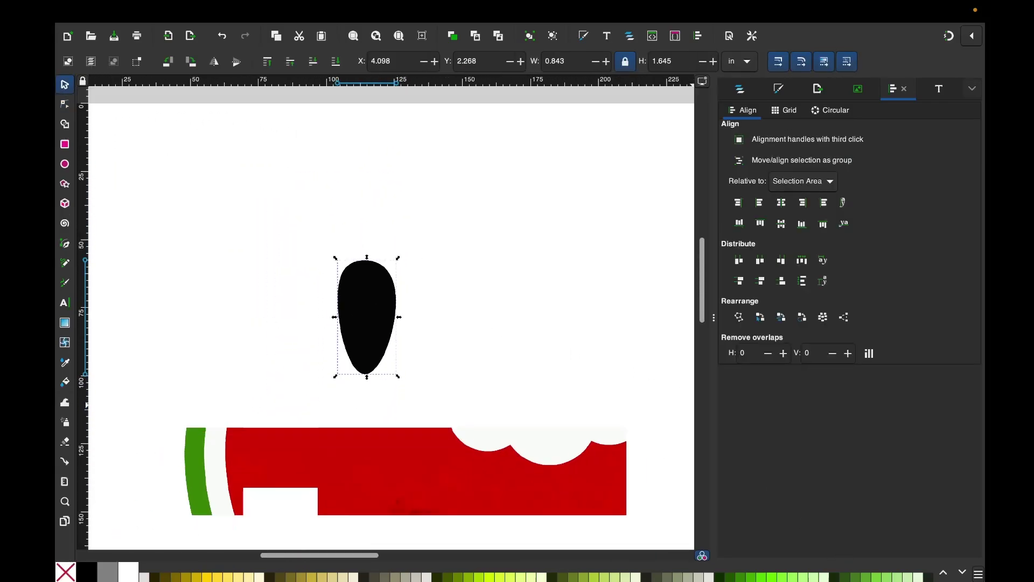
pyautogui.scroll(-2, 533, 431)
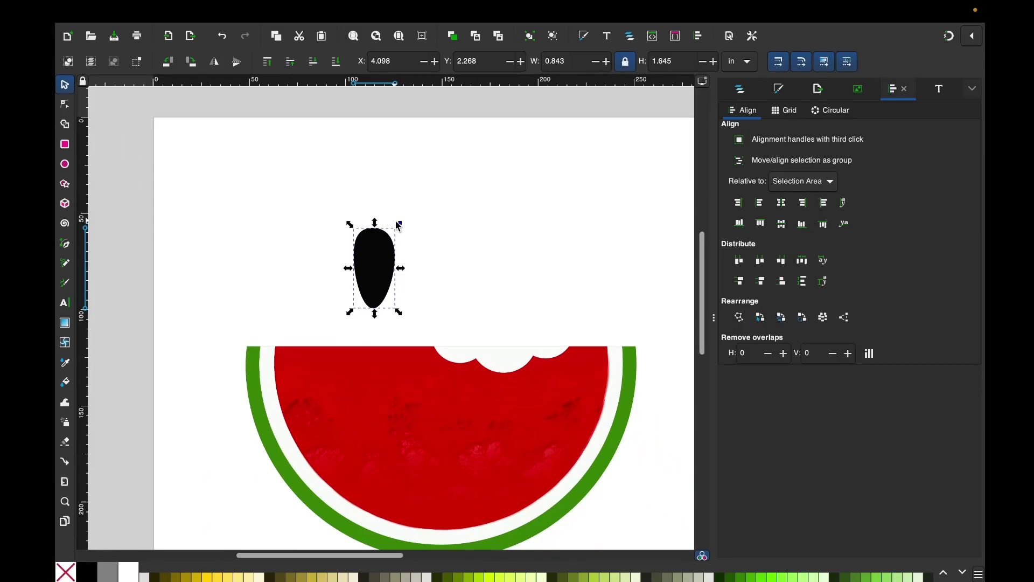
pyautogui.moveTo(401, 226); pyautogui.dragTo(335, 381)
pyautogui.click(368, 289)
pyautogui.click(324, 383)
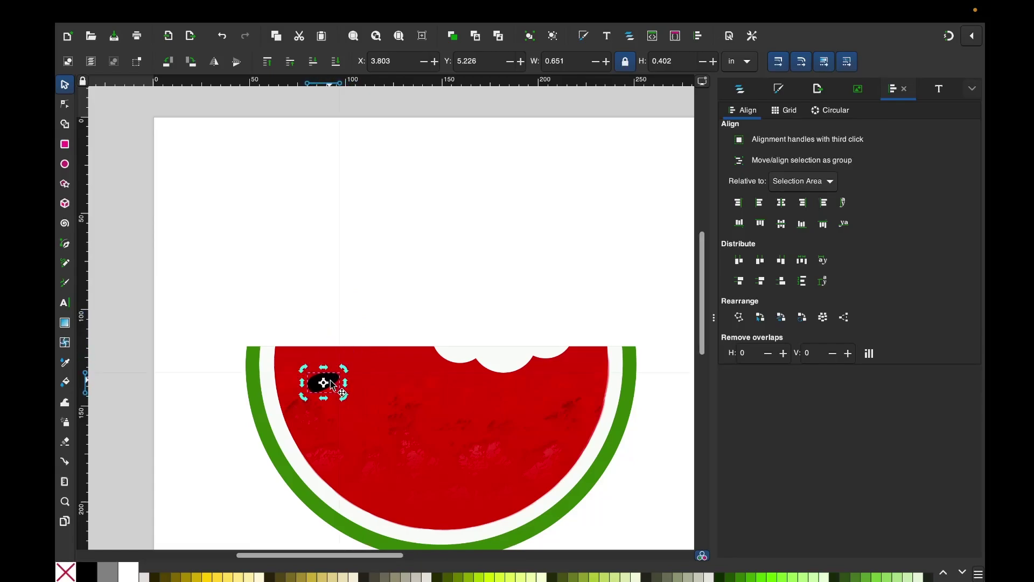
pyautogui.click(393, 276)
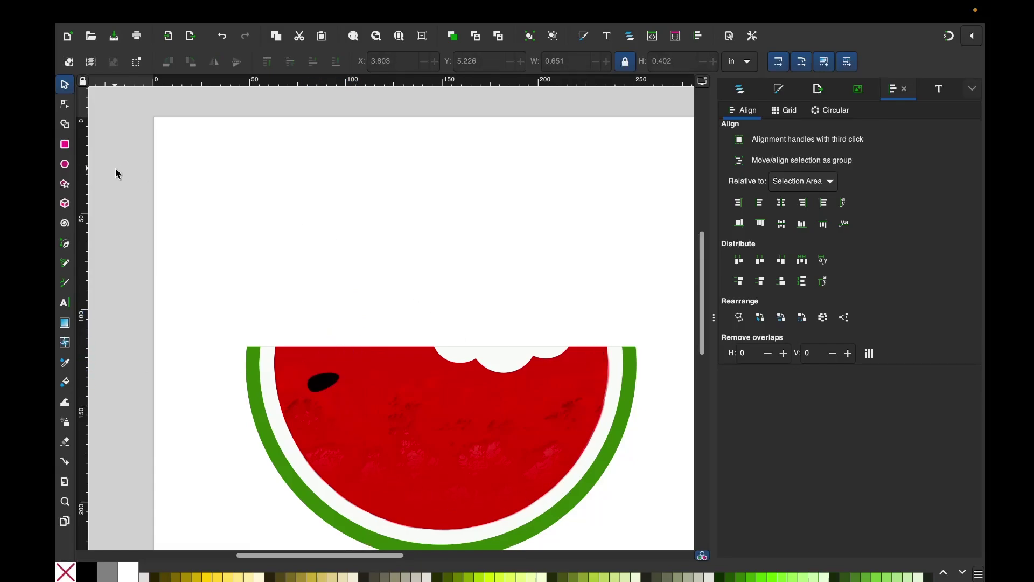
# Step: Draw a guide ellipse with radii of about 68 by 76 mm, center it on the slice's straight edge and fill it cream
pyautogui.click(68, 166)
pyautogui.moveTo(324, 171); pyautogui.dragTo(586, 465)
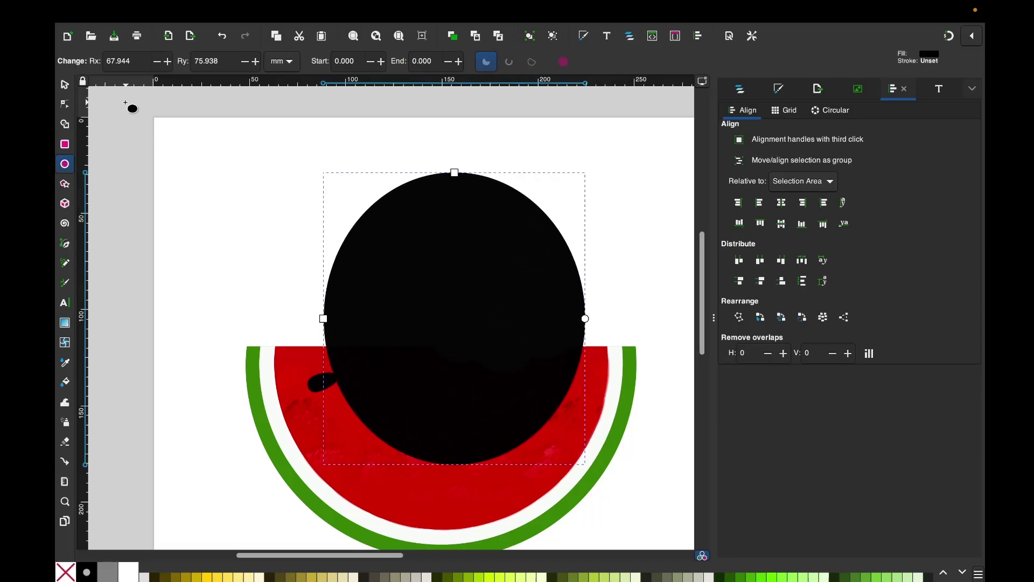
pyautogui.click(65, 85)
pyautogui.moveTo(485, 288); pyautogui.dragTo(489, 326)
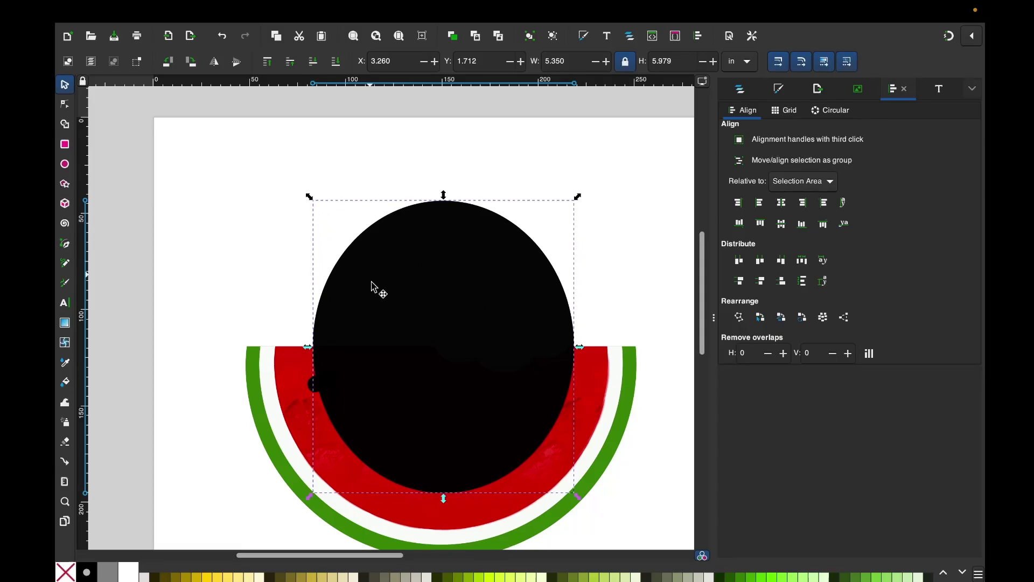
pyautogui.click(352, 579)
pyautogui.press('Escape')
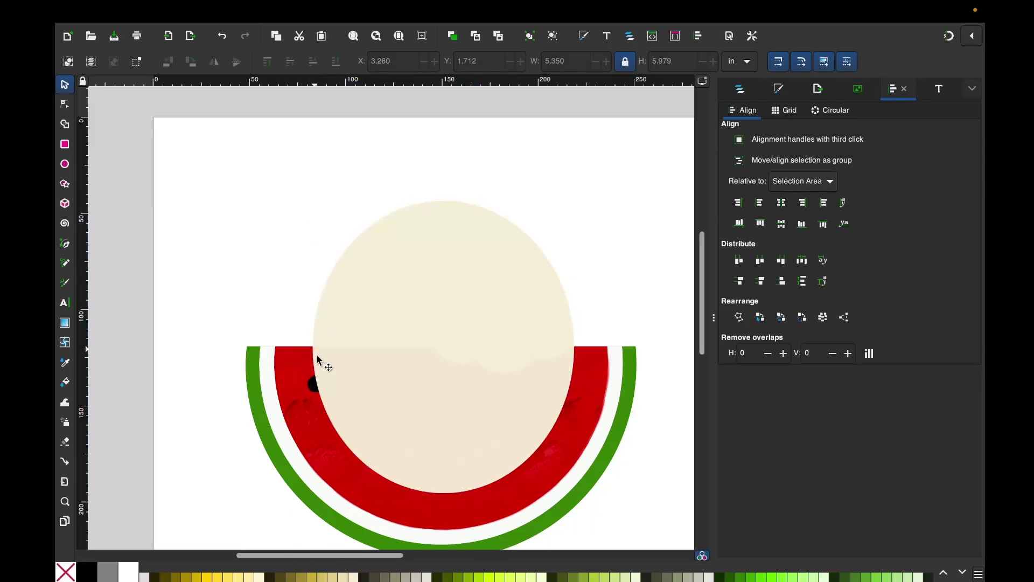
# Step: Raise the seed above the guide ellipse and place a horizontally flipped duplicate on the ellipse's opposite edge
pyautogui.click(312, 383)
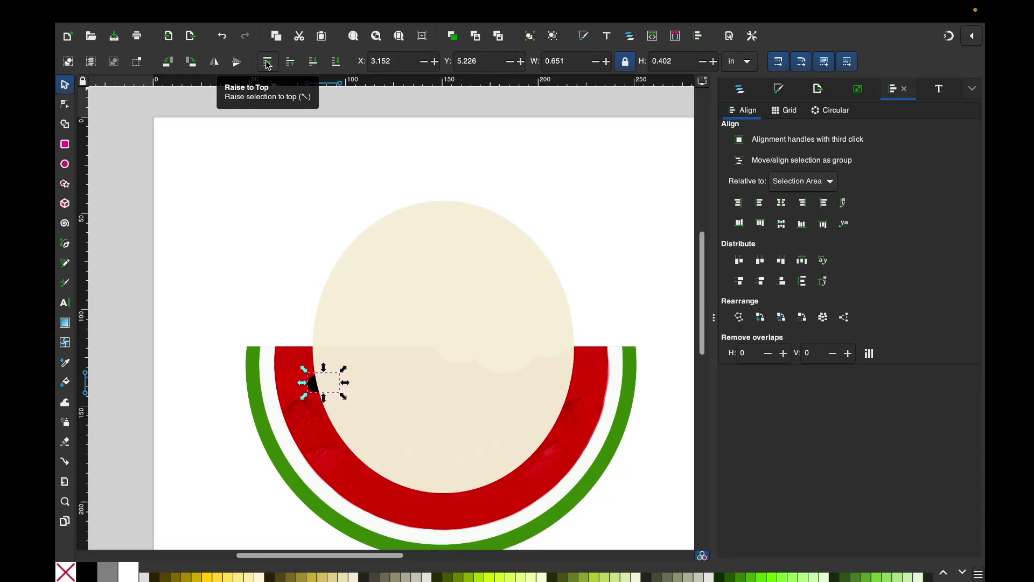
pyautogui.click(268, 63)
pyautogui.rightClick(320, 384)
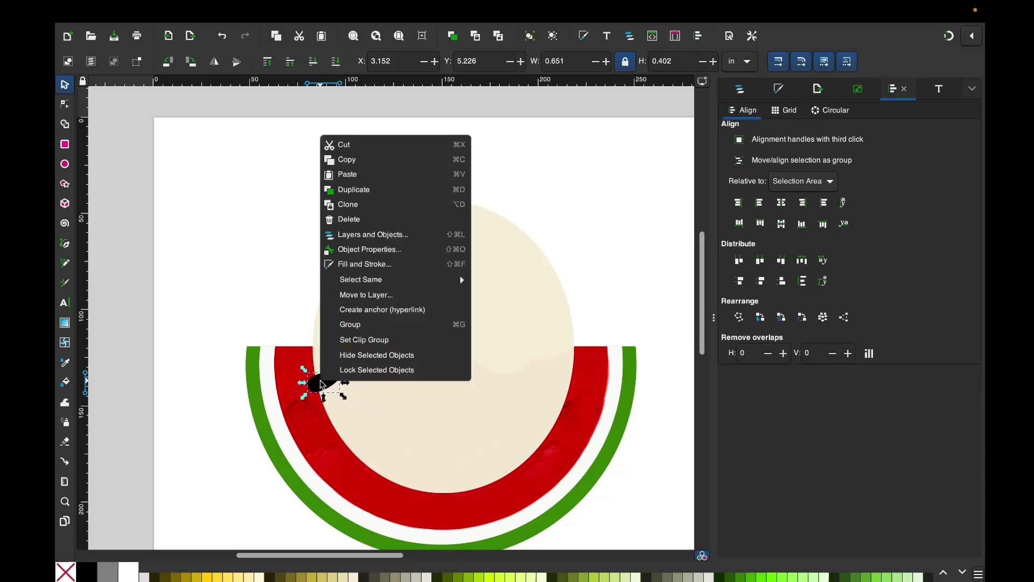
pyautogui.click(356, 189)
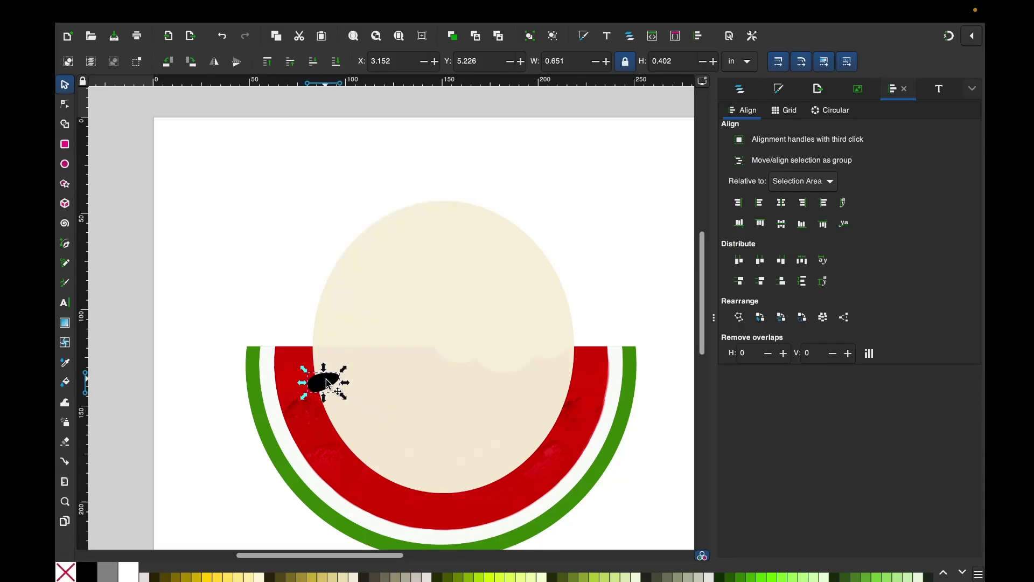
pyautogui.moveTo(328, 384); pyautogui.dragTo(517, 396)
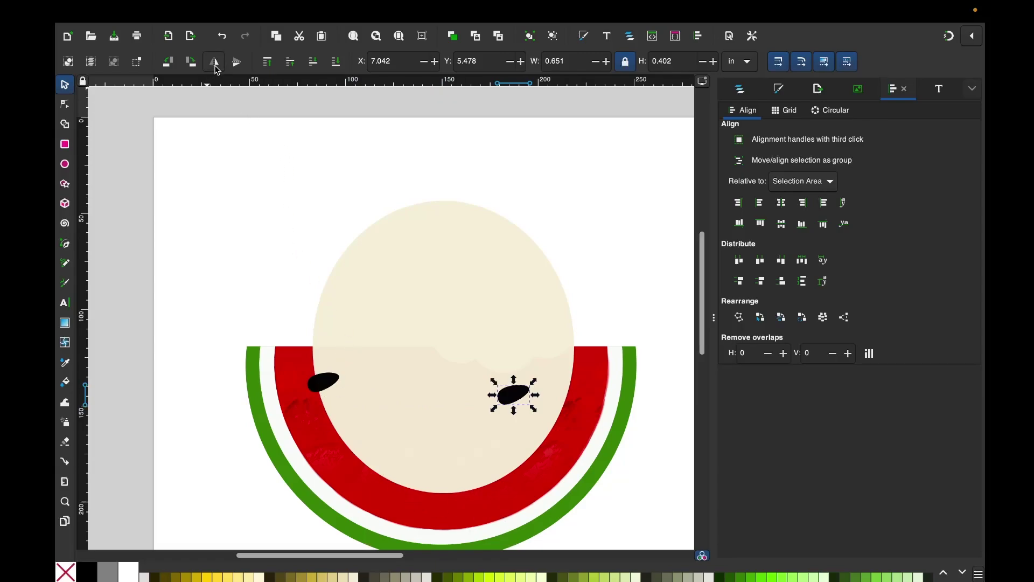
pyautogui.click(215, 66)
pyautogui.moveTo(521, 399); pyautogui.dragTo(575, 381)
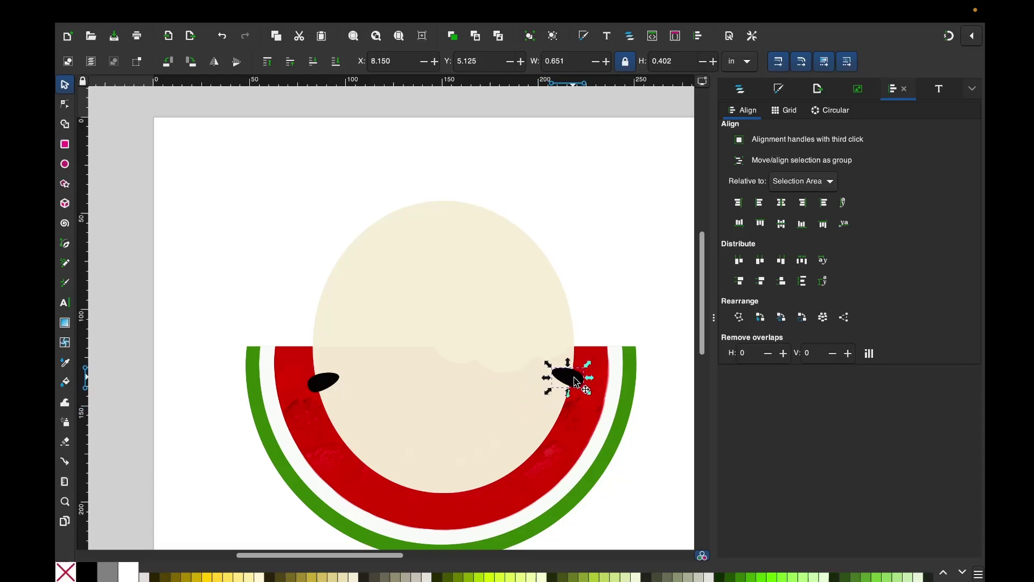
# Step: Add two more rotated seed duplicates down each side of the guide ellipse, following its edge
pyautogui.rightClick(575, 381)
pyautogui.click(625, 190)
pyautogui.moveTo(577, 386); pyautogui.dragTo(522, 458)
pyautogui.click(557, 426)
pyautogui.rightClick(560, 419)
pyautogui.click(593, 229)
pyautogui.rightClick(333, 430)
pyautogui.click(366, 233)
pyautogui.rightClick(372, 464)
pyautogui.click(377, 233)
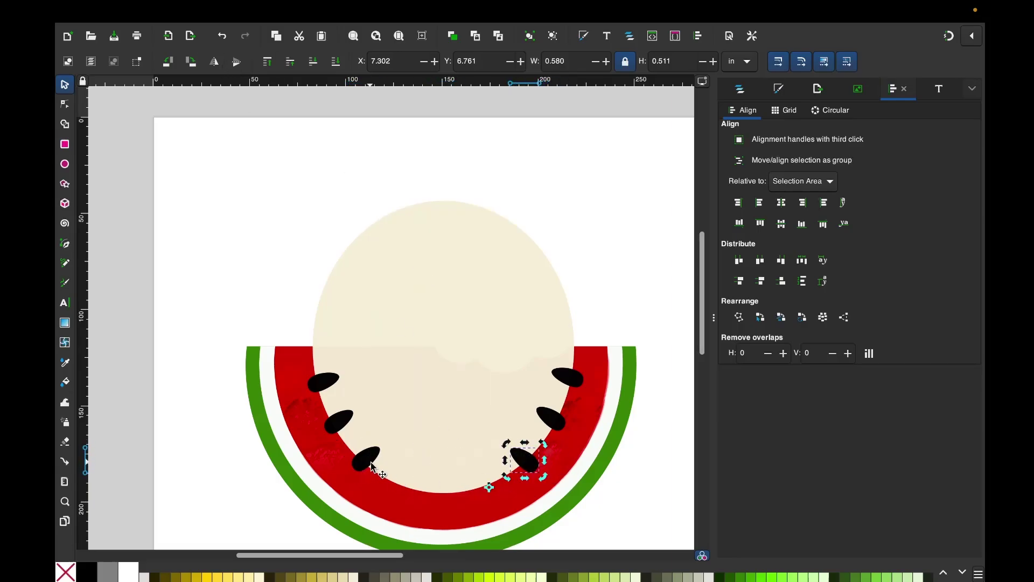
# Step: Add an upright seed duplicate at the bottom center of the guide ellipse and even out the spacing of the side seeds
pyautogui.moveTo(367, 458); pyautogui.dragTo(369, 462)
pyautogui.moveTo(340, 422); pyautogui.dragTo(340, 424)
pyautogui.rightClick(520, 463)
pyautogui.moveTo(550, 419); pyautogui.dragTo(458, 492)
pyautogui.click(544, 275)
pyautogui.moveTo(522, 460); pyautogui.dragTo(512, 467)
pyautogui.moveTo(369, 462); pyautogui.dragTo(382, 473)
pyautogui.moveTo(341, 424); pyautogui.dragTo(341, 431)
pyautogui.moveTo(548, 425); pyautogui.dragTo(549, 425)
# Step: Take the guide ellipse off the slice and place a duplicate of the upper-left seed farther inward in the flesh
pyautogui.moveTo(465, 328); pyautogui.dragTo(706, 204)
pyautogui.rightClick(258, 384)
pyautogui.click(291, 192)
pyautogui.moveTo(254, 382); pyautogui.dragTo(329, 380)
pyautogui.rightClick(334, 377)
# Step: Duplicate the bottom center seed and place the slightly tilted copy in the middle of the flesh below the bite
pyautogui.rightClick(376, 493)
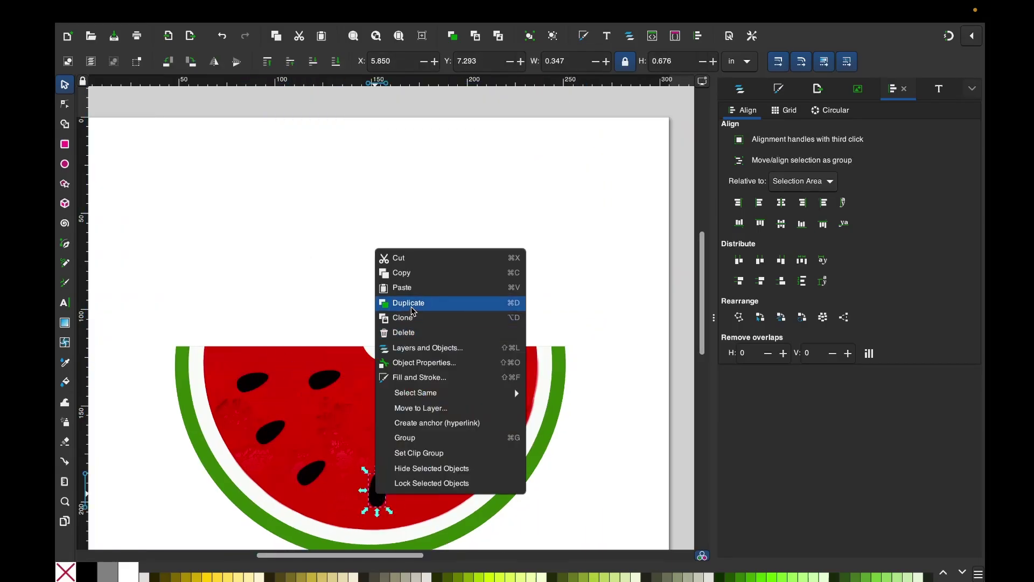
pyautogui.click(407, 302)
pyautogui.moveTo(377, 490); pyautogui.dragTo(370, 411)
pyautogui.click(421, 270)
pyautogui.click(430, 287)
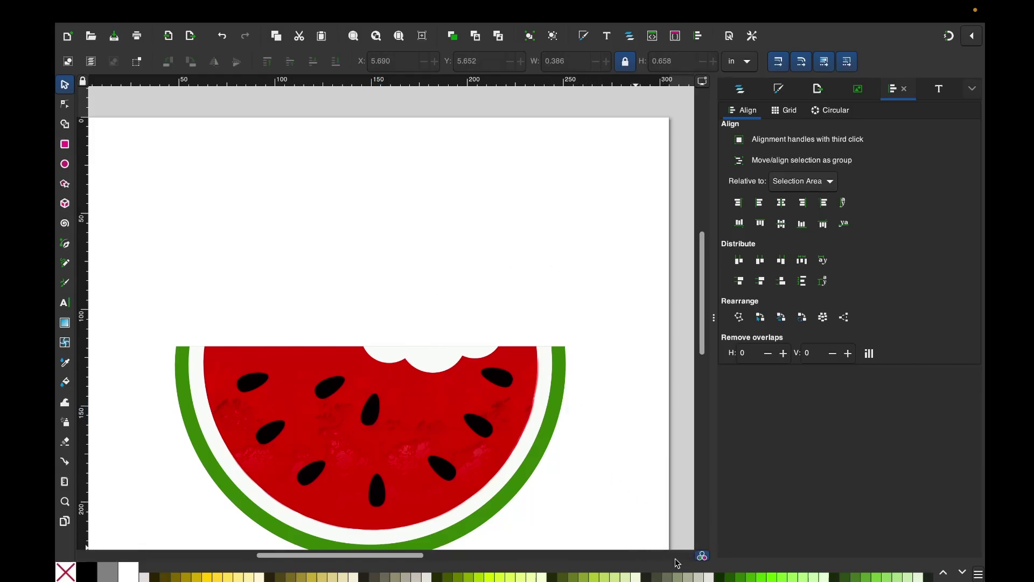
pyautogui.scroll(-4, 389, 319)
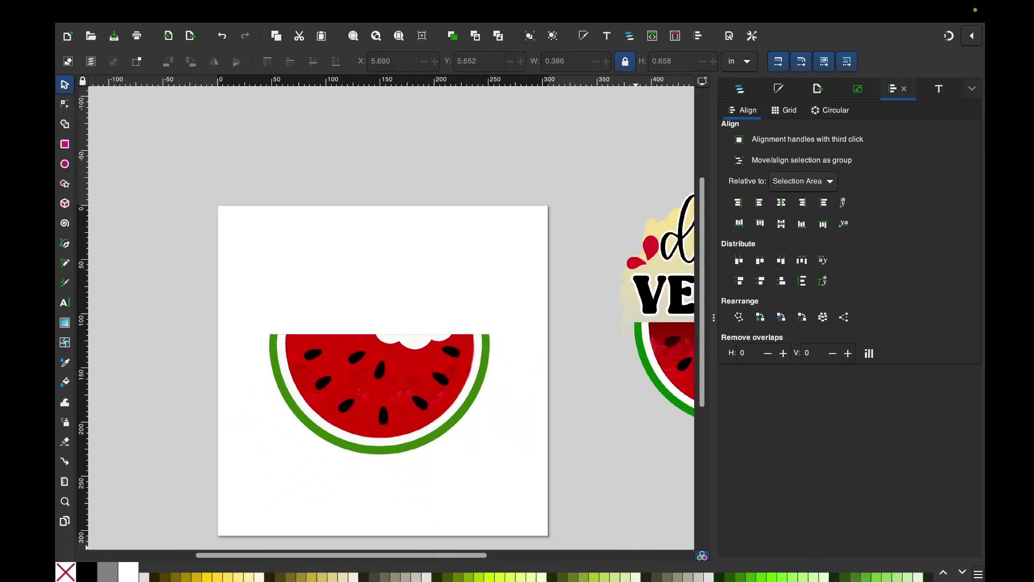
# Step: Move the complete watermelon slice off the page onto the empty canvas beside it
pyautogui.moveTo(469, 555); pyautogui.dragTo(551, 545)
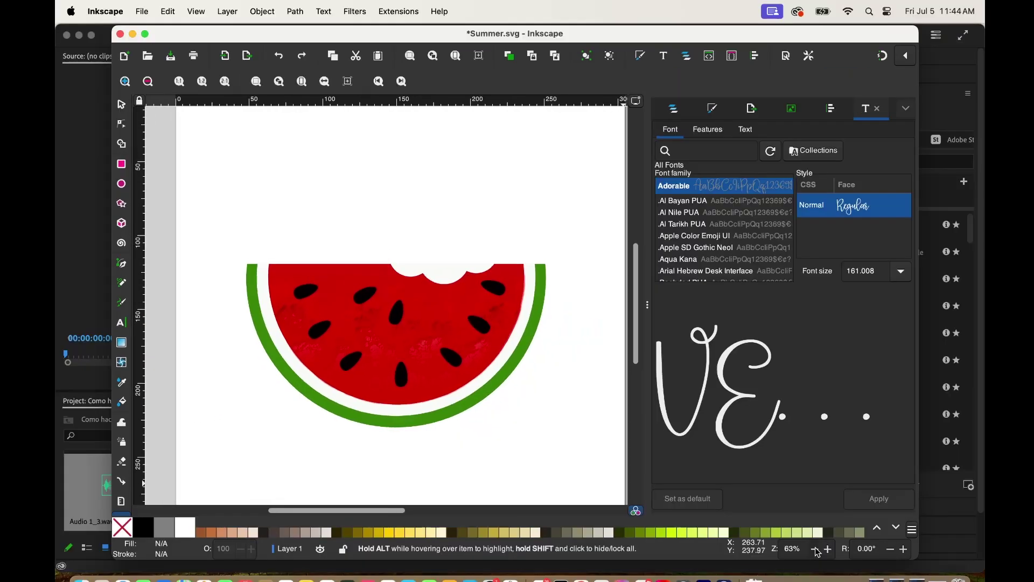
pyautogui.click(818, 552)
pyautogui.click(817, 552)
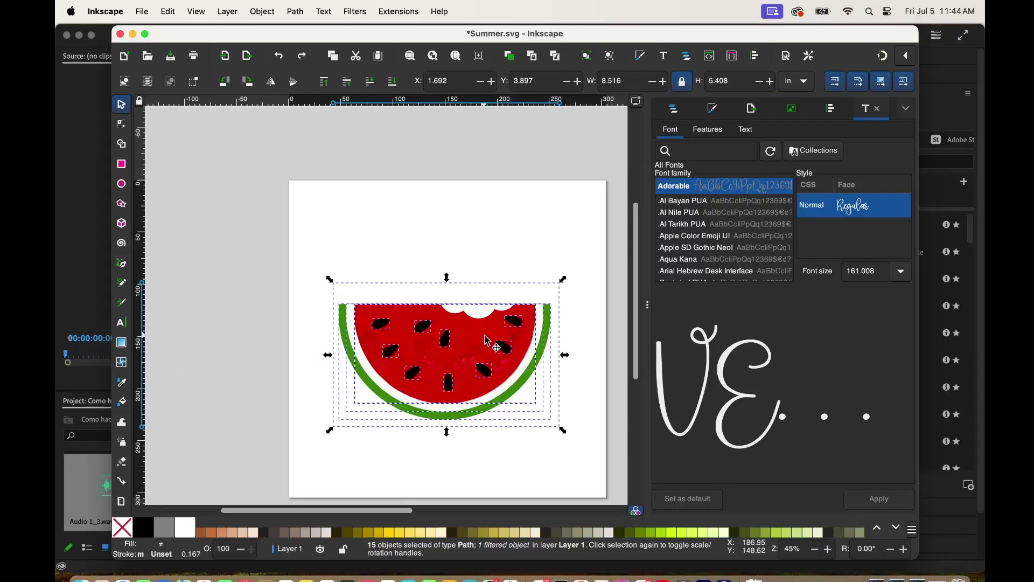
pyautogui.moveTo(488, 340); pyautogui.dragTo(225, 329)
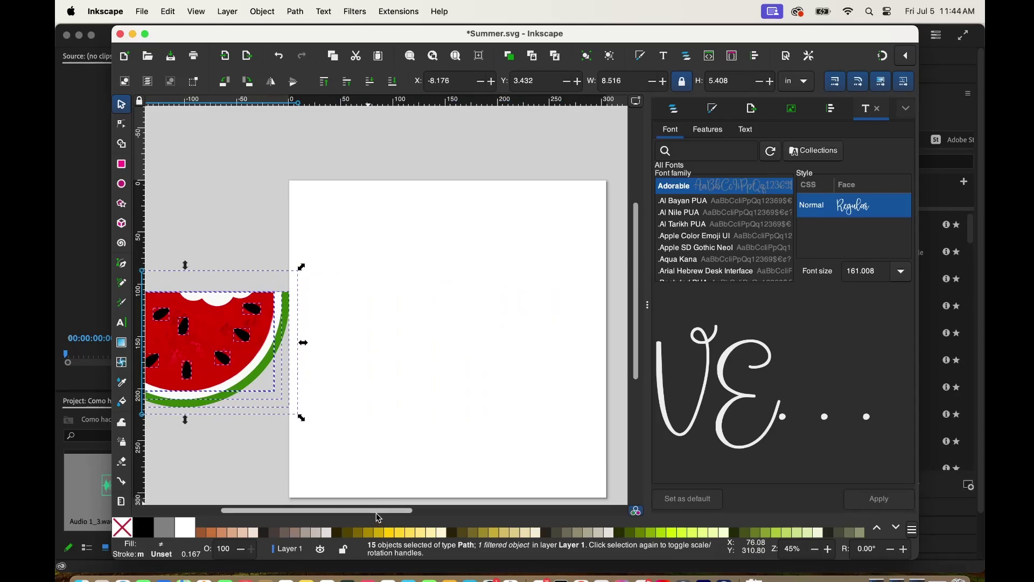
pyautogui.hscroll(-5, 366, 499)
pyautogui.moveTo(366, 360); pyautogui.dragTo(340, 376)
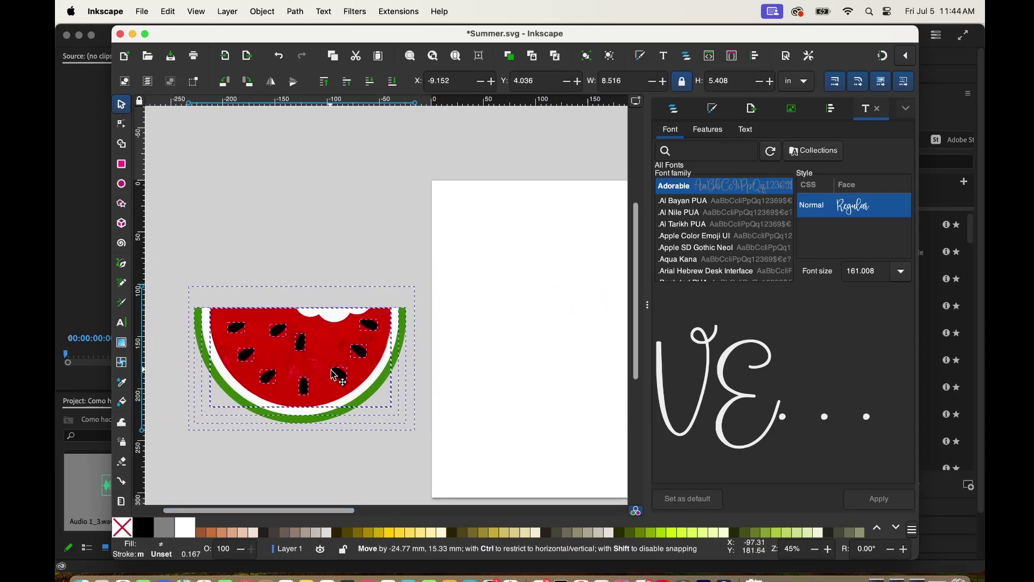
pyautogui.click(334, 218)
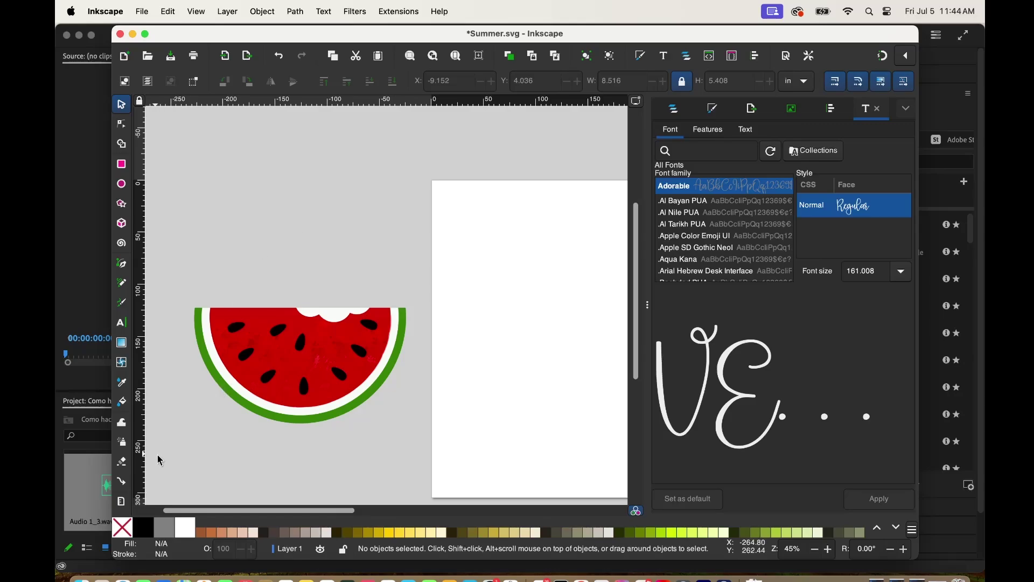
# Step: Fill the inner white rind band and the outer green rind band as new separate shapes with the Paint Bucket tool
pyautogui.scroll(-1, 133, 484)
pyautogui.click(121, 487)
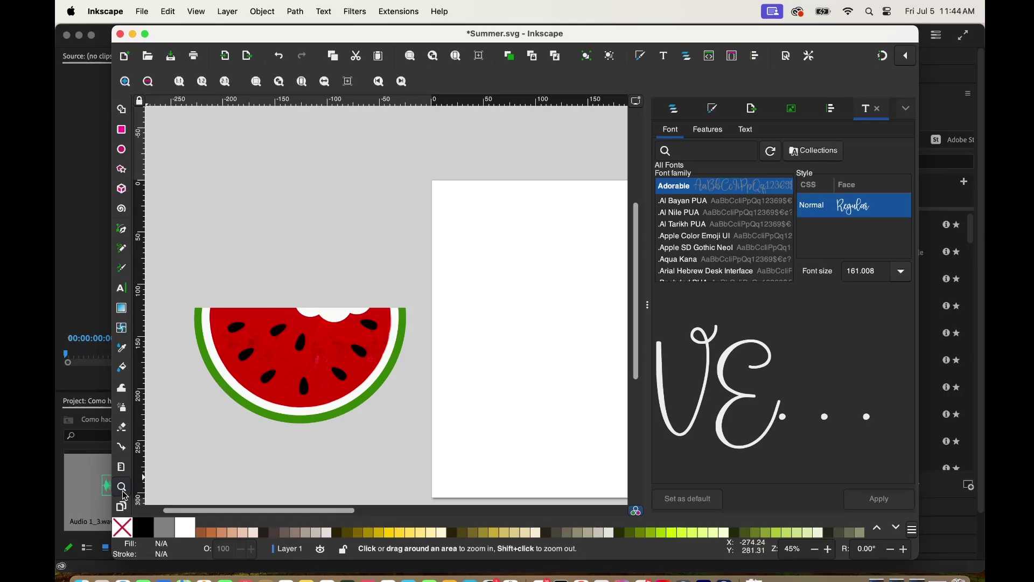
pyautogui.click(272, 358)
pyautogui.click(272, 357)
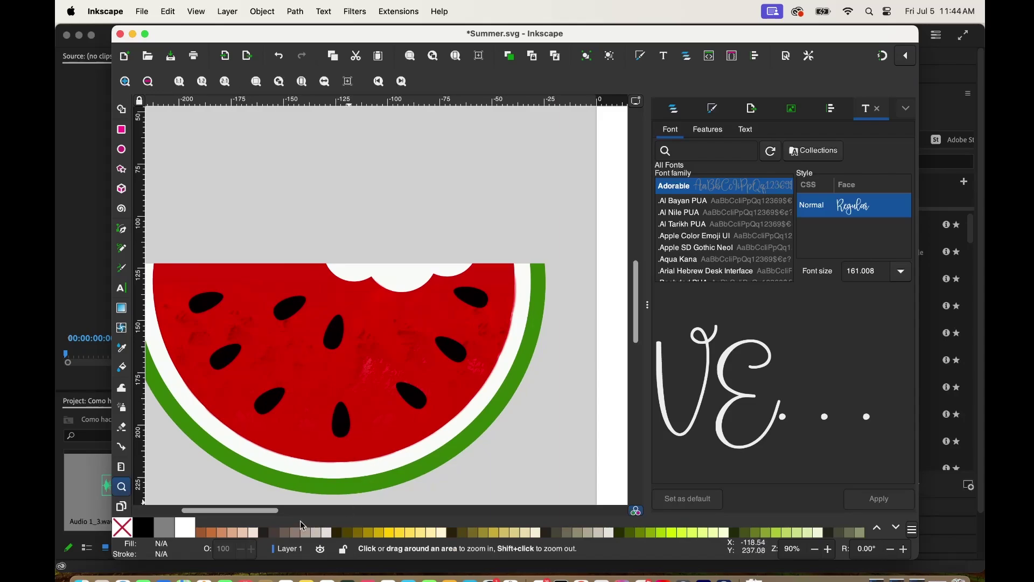
pyautogui.hscroll(-3, 386, 178)
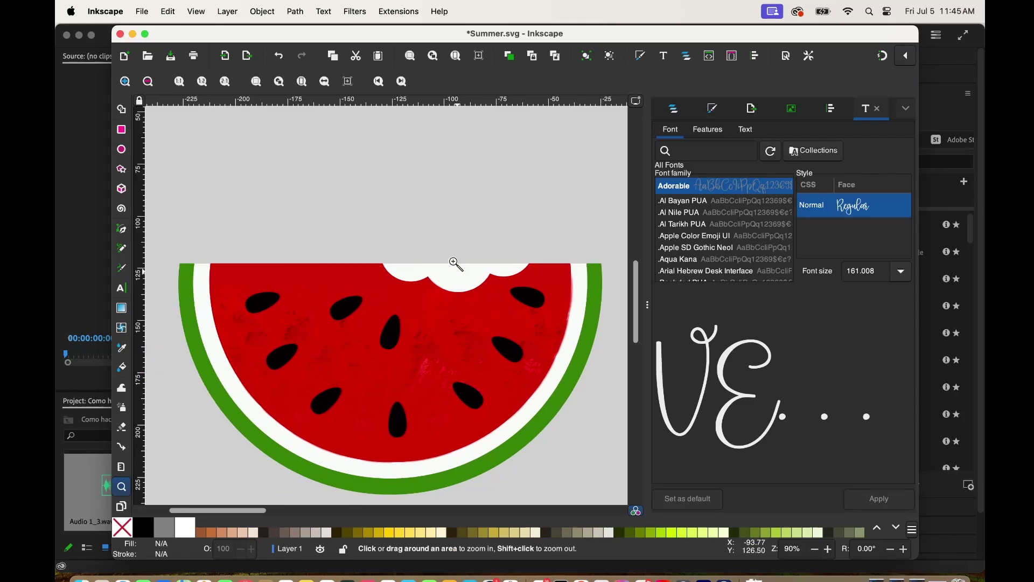
pyautogui.press('s')
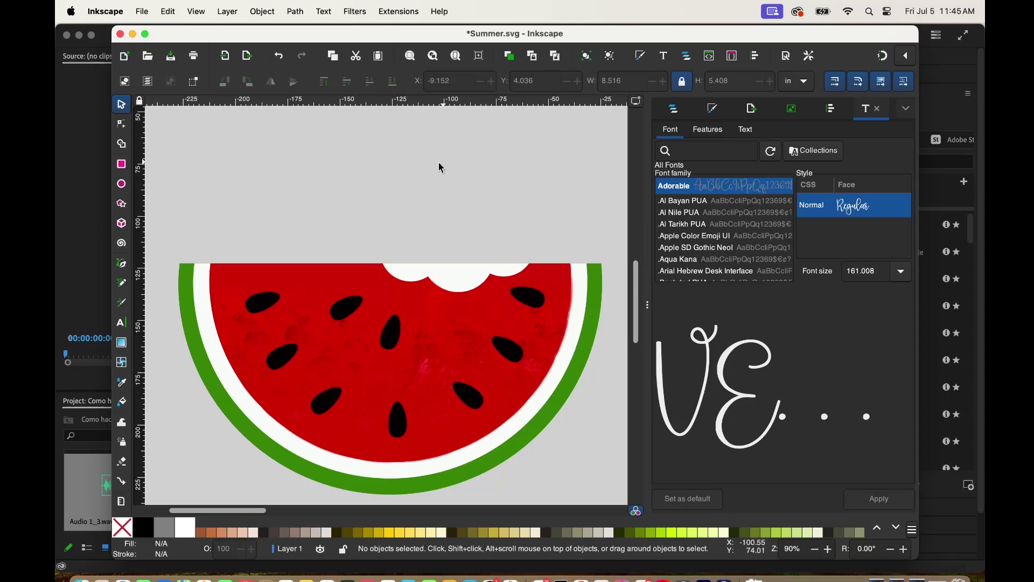
pyautogui.click(122, 405)
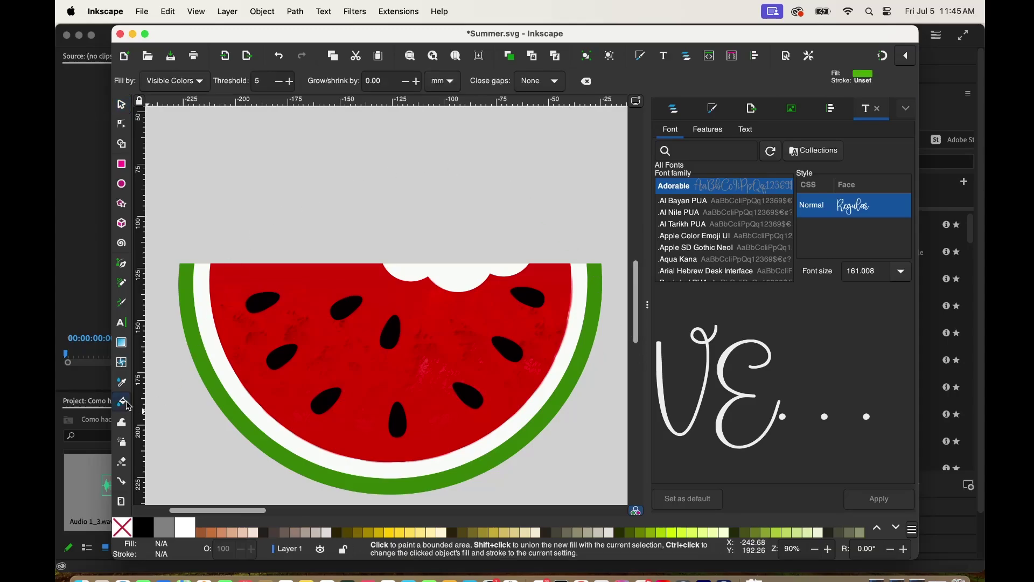
pyautogui.click(229, 361)
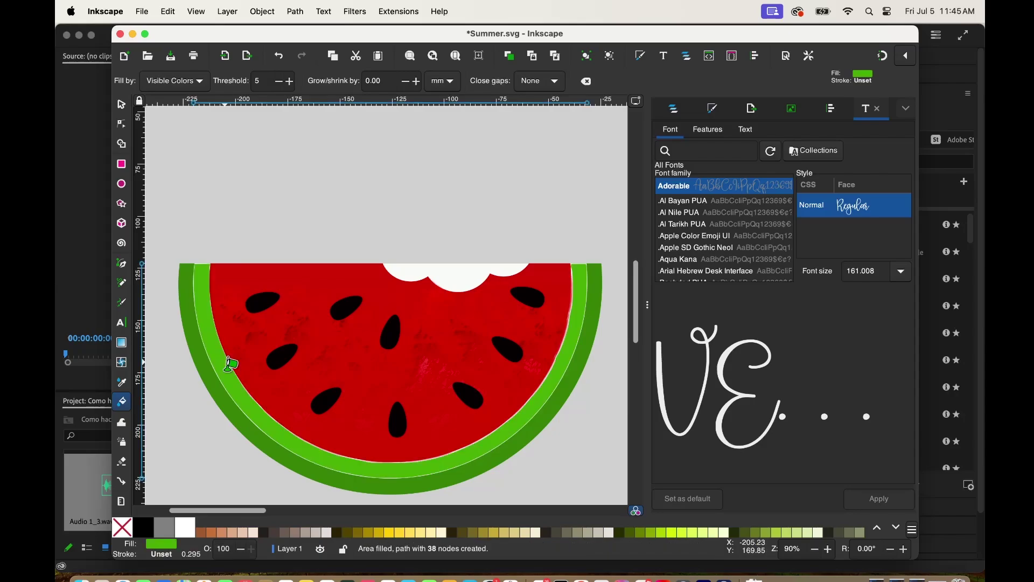
pyautogui.click(260, 431)
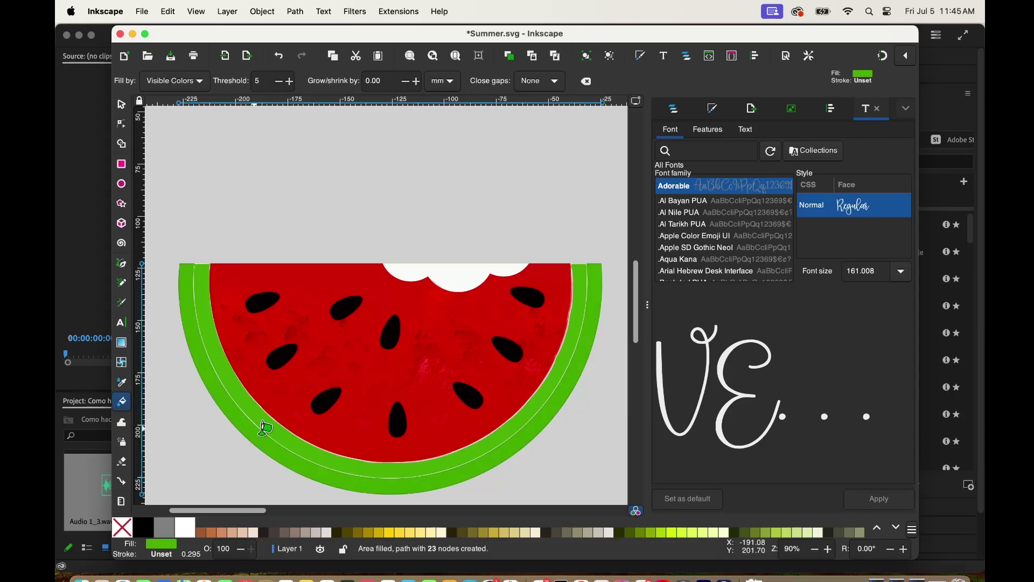
# Step: Delete the original white and green half-circles lying behind the red flesh and the bite
pyautogui.click(122, 104)
pyautogui.moveTo(457, 277); pyautogui.dragTo(457, 229)
pyautogui.press('Delete')
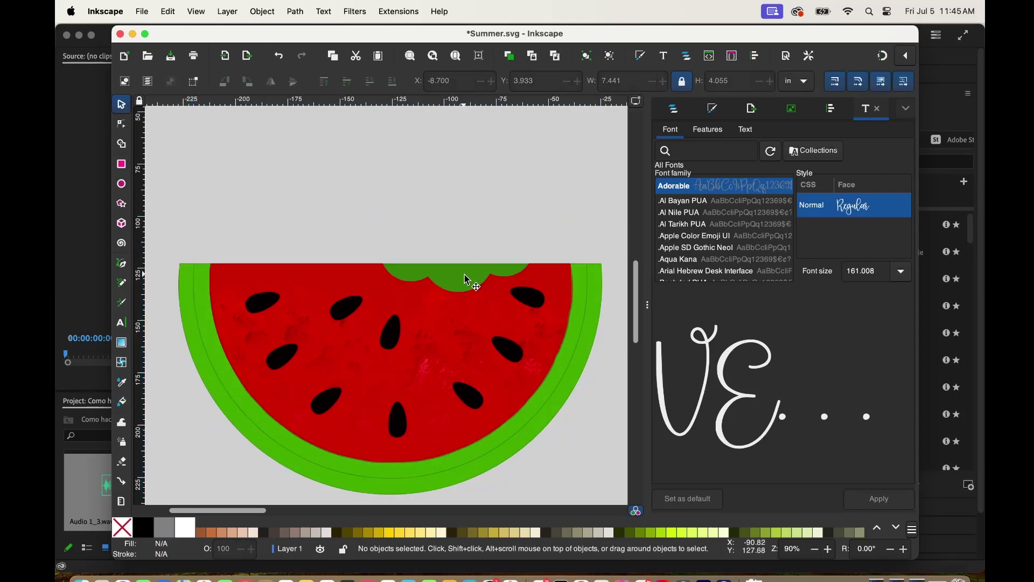
pyautogui.moveTo(469, 280); pyautogui.dragTo(473, 210)
pyautogui.press('Delete')
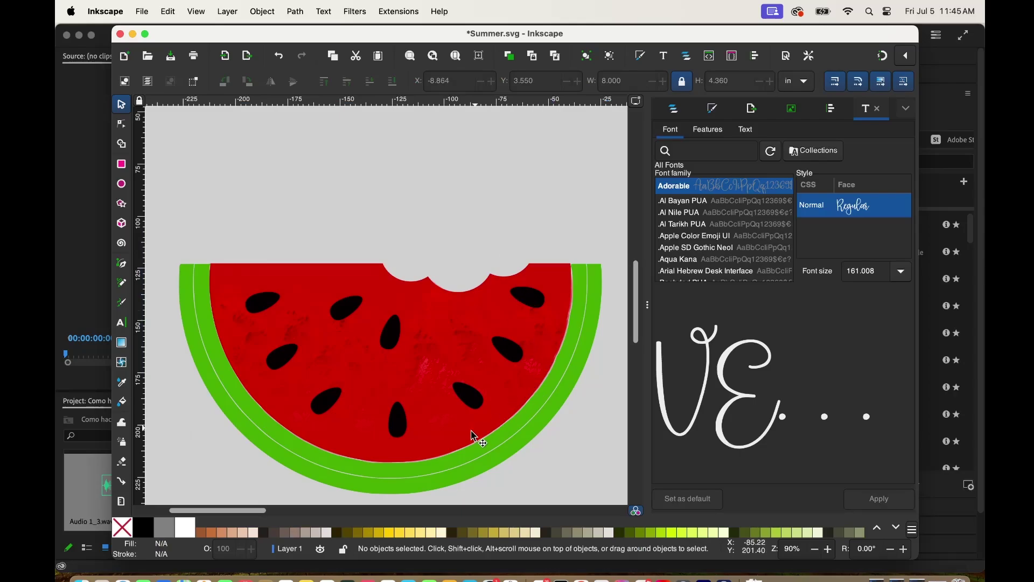
# Step: Recolor the inner rind band white and the outer rind band dark green #217821
pyautogui.click(212, 338)
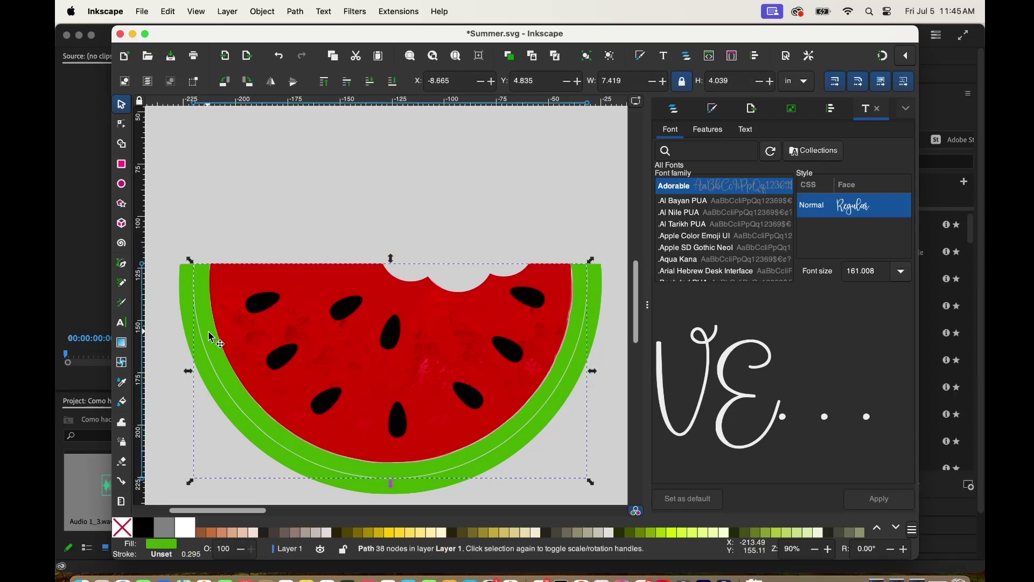
pyautogui.click(196, 522)
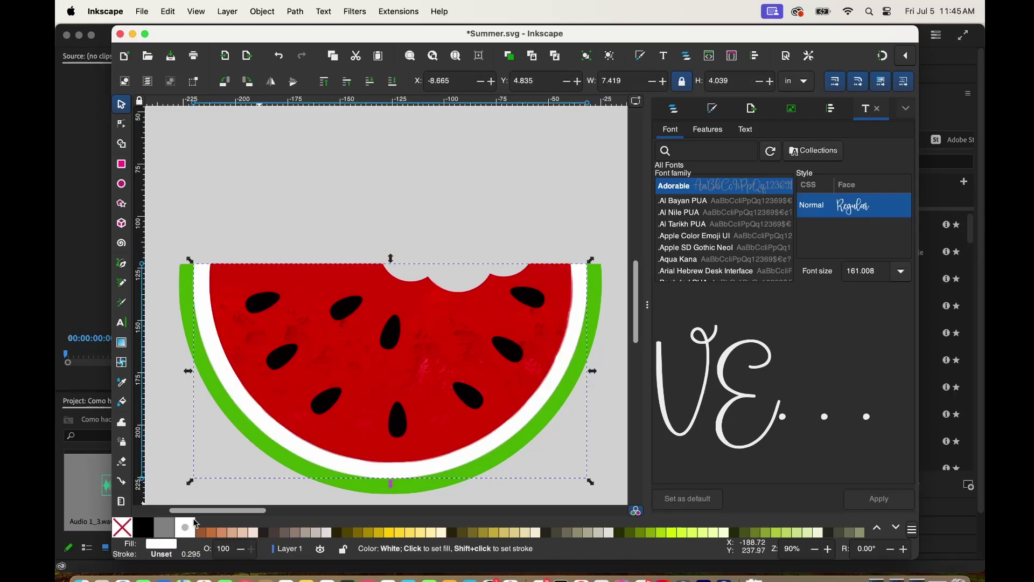
pyautogui.click(232, 418)
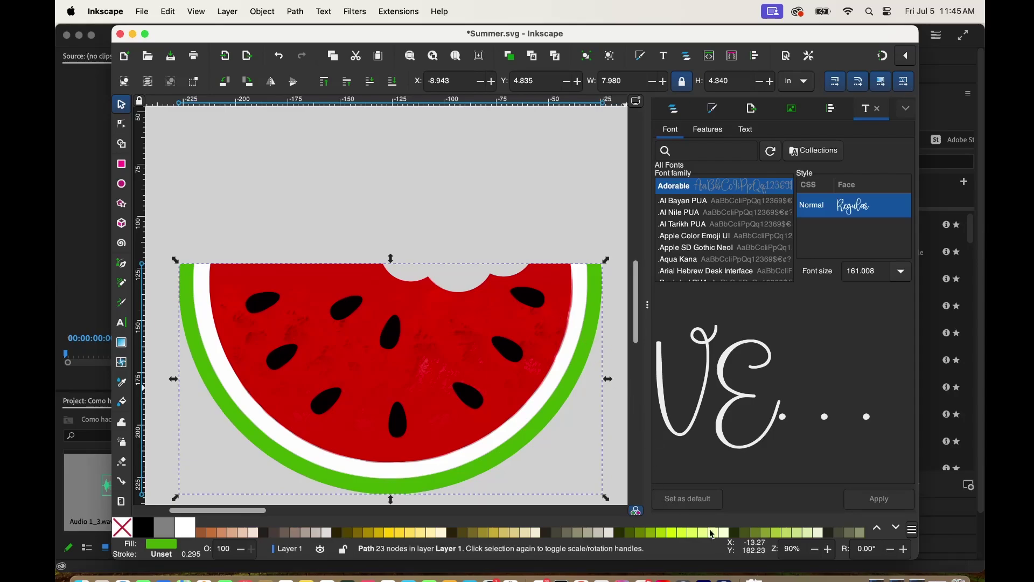
pyautogui.click(879, 530)
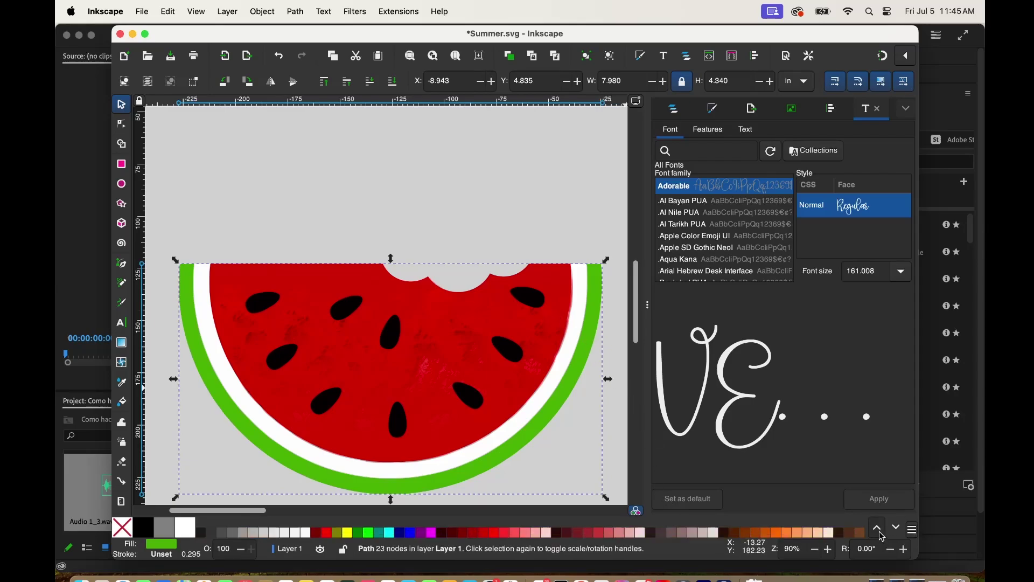
pyautogui.click(894, 533)
pyautogui.click(895, 532)
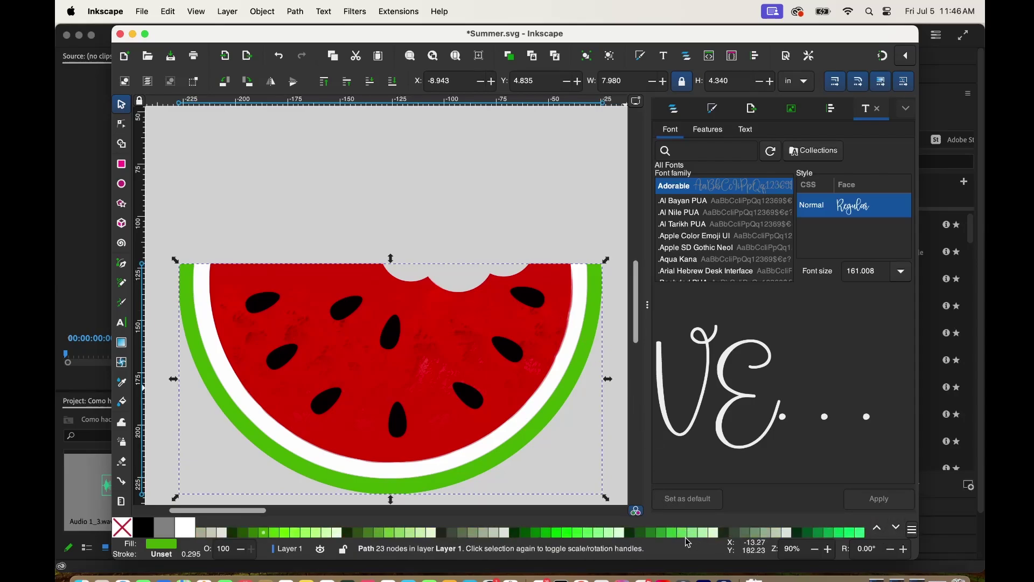
pyautogui.click(653, 534)
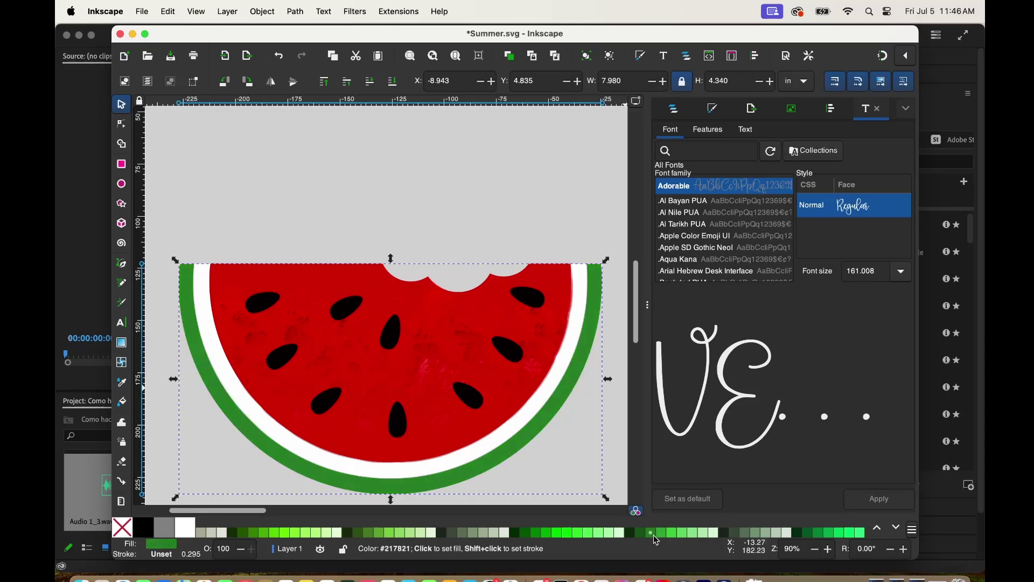
pyautogui.click(532, 208)
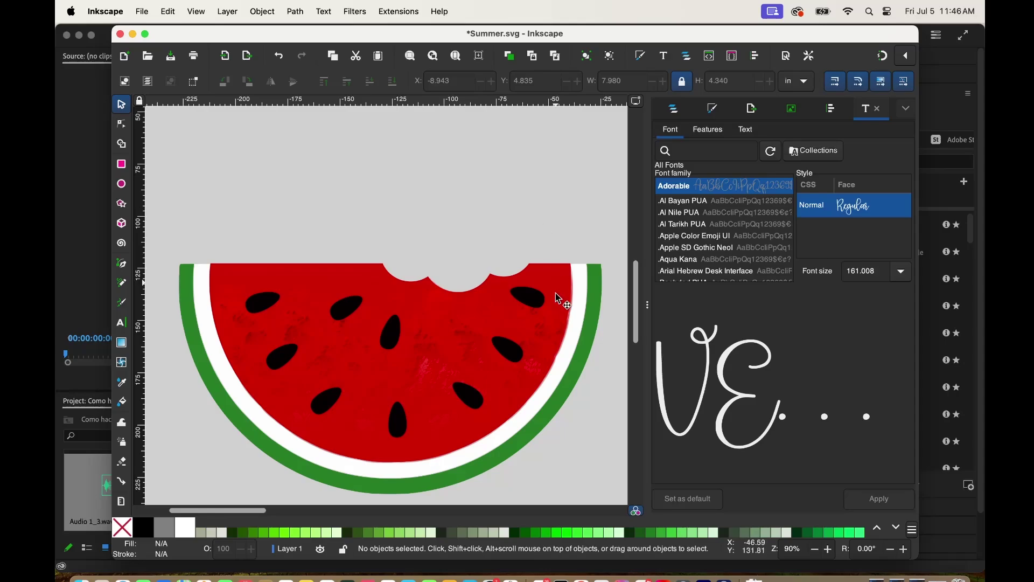
# Step: Select all parts of the watermelon slice and group them
pyautogui.click(815, 550)
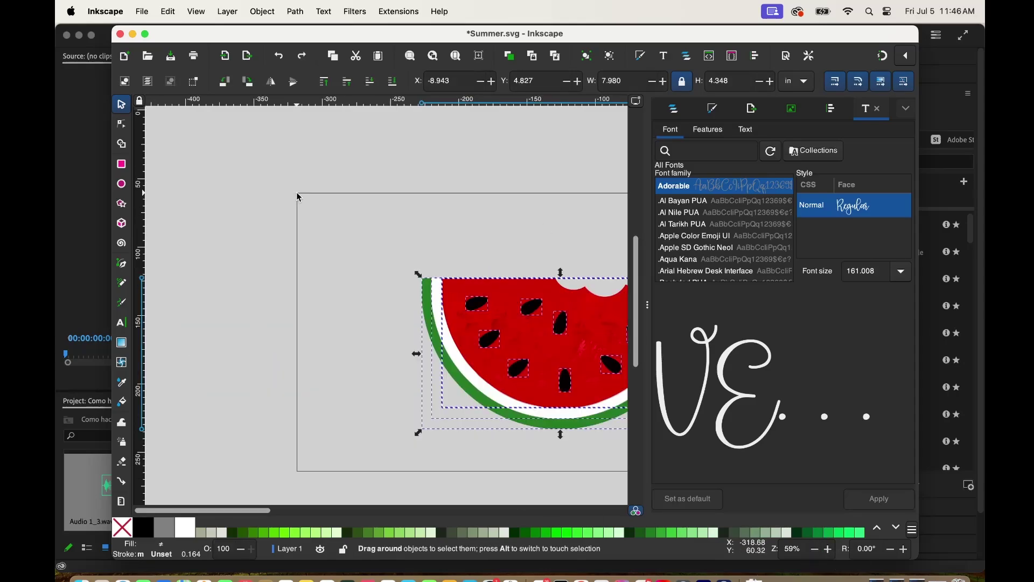
pyautogui.hotkey('ctrl', 'a')
pyautogui.moveTo(262, 514); pyautogui.dragTo(337, 516)
pyautogui.rightClick(458, 199)
pyautogui.click(356, 246)
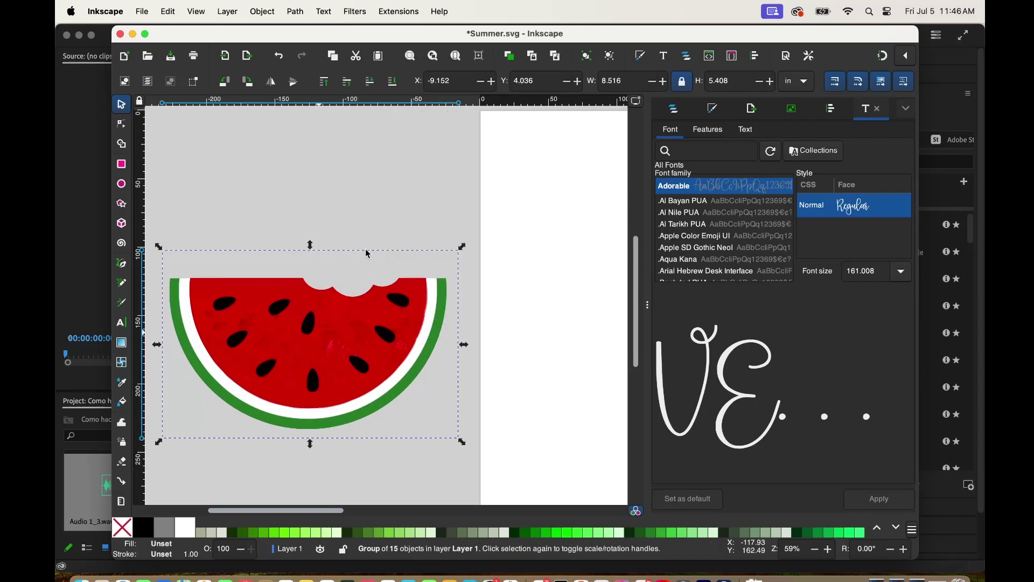
# Step: Move the grouped slice back onto the page, centered horizontally in the lower half
pyautogui.moveTo(293, 373); pyautogui.dragTo(601, 368)
pyautogui.moveTo(329, 511); pyautogui.dragTo(425, 506)
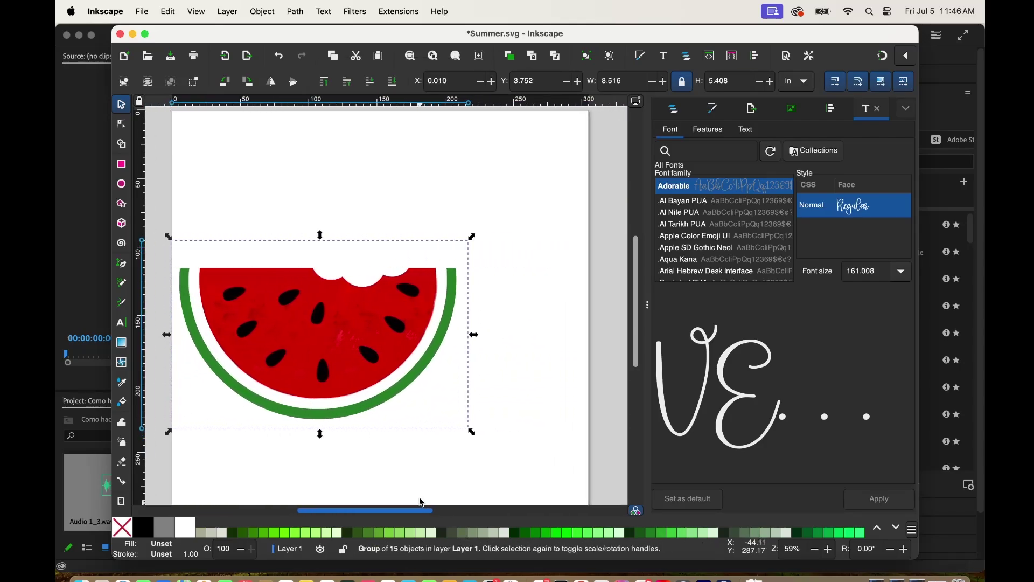
pyautogui.moveTo(363, 369); pyautogui.dragTo(439, 352)
pyautogui.click(375, 271)
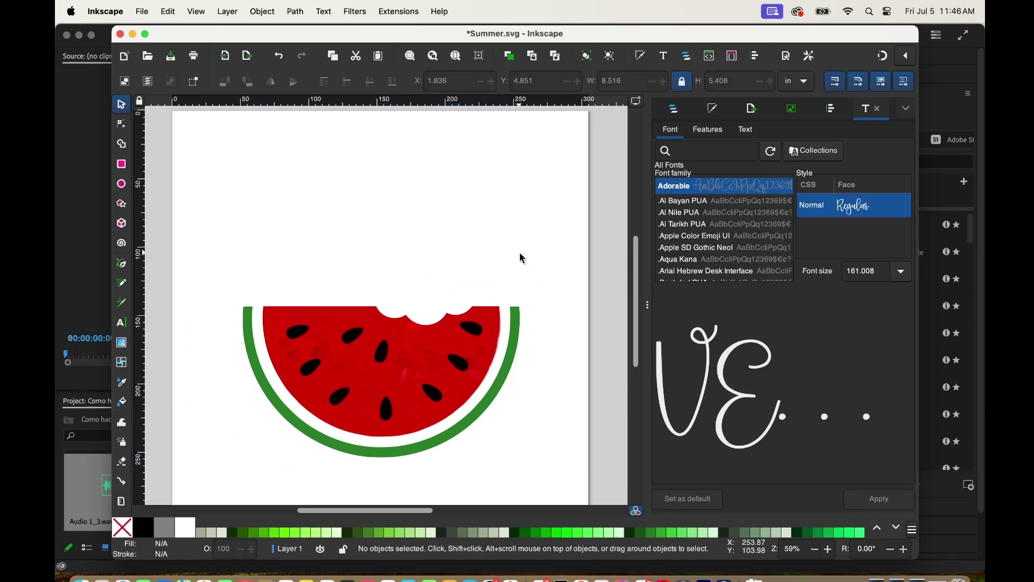
# Step: Add the uppercase text "VERANO" in Bright Harmony above the watermelon slice
pyautogui.click(121, 322)
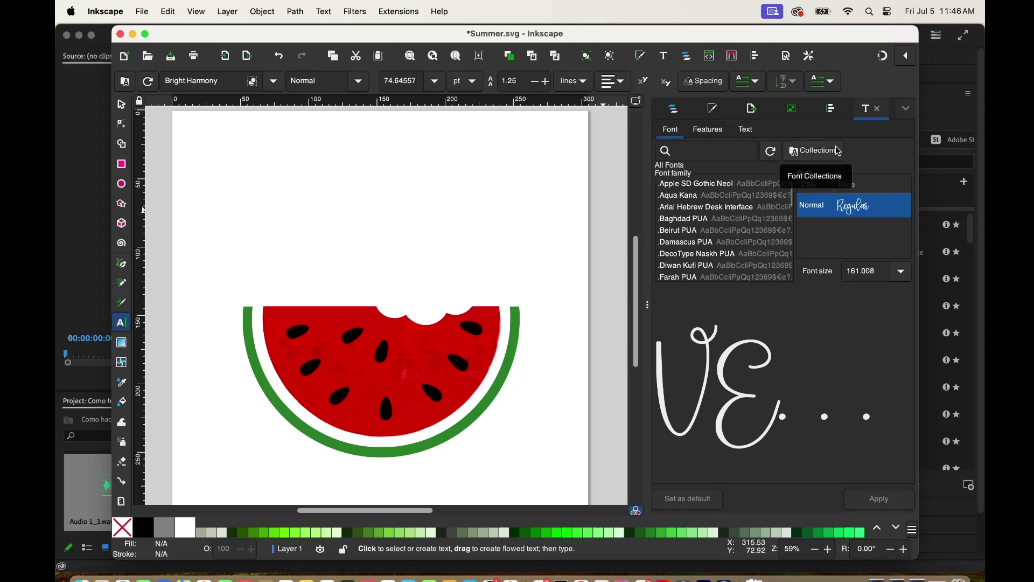
pyautogui.write('vera')
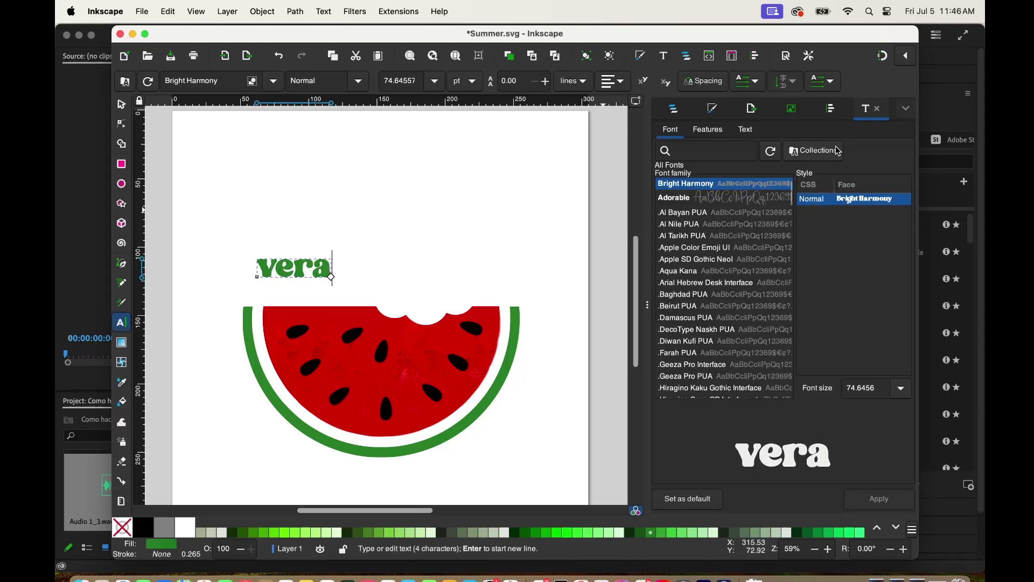
pyautogui.press('BackSpace')
pyautogui.press('BackSpace')
pyautogui.press('BackSpace')
pyautogui.press('BackSpace')
pyautogui.write('VERANO')
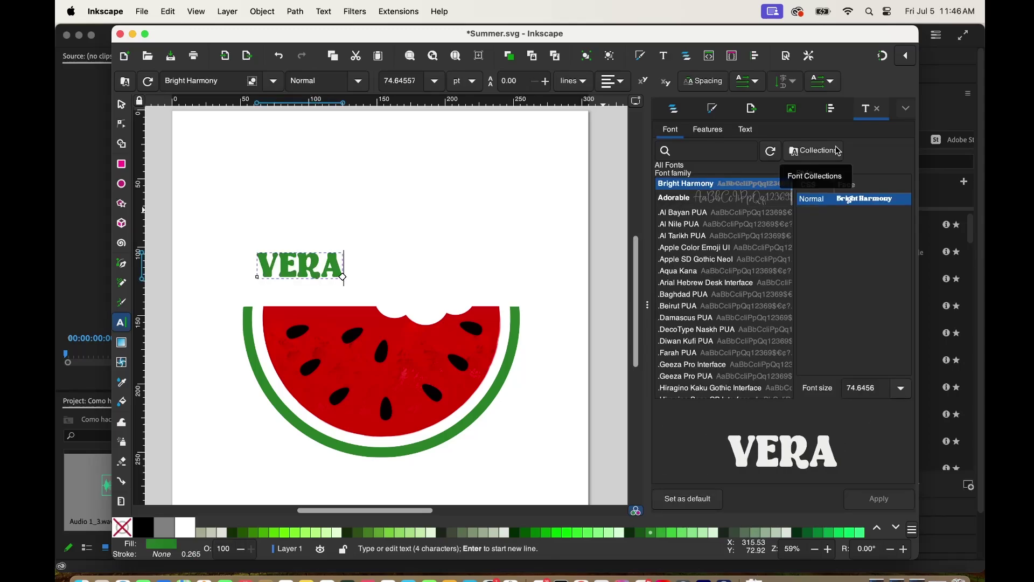
# Step: Enlarge the VERANO text to about 7.95 in wide, matching the slice, and place it just above the slice's flat edge
pyautogui.click(121, 104)
pyautogui.moveTo(330, 266); pyautogui.dragTo(314, 287)
pyautogui.moveTo(375, 270); pyautogui.dragTo(520, 238)
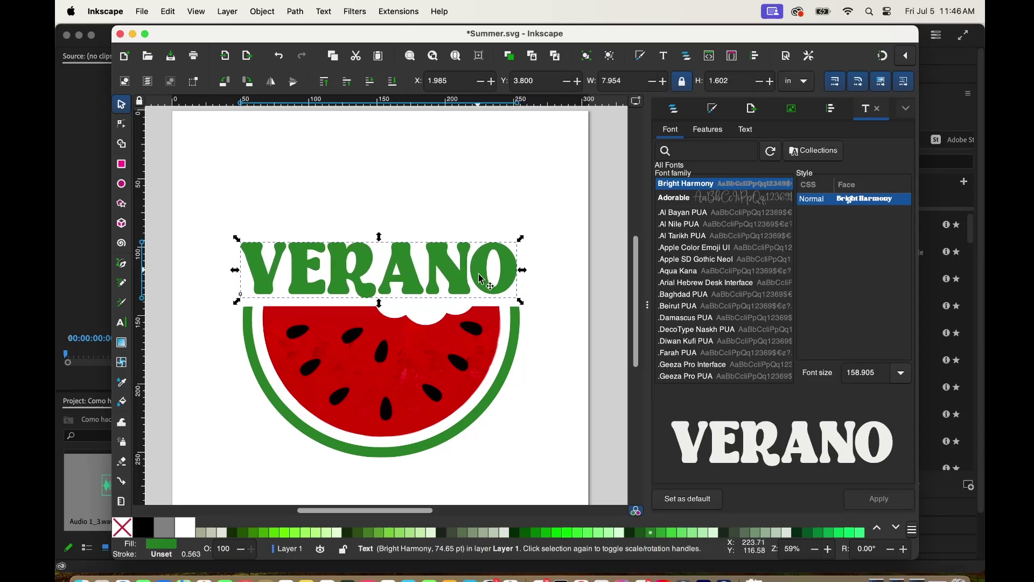
pyautogui.click(437, 192)
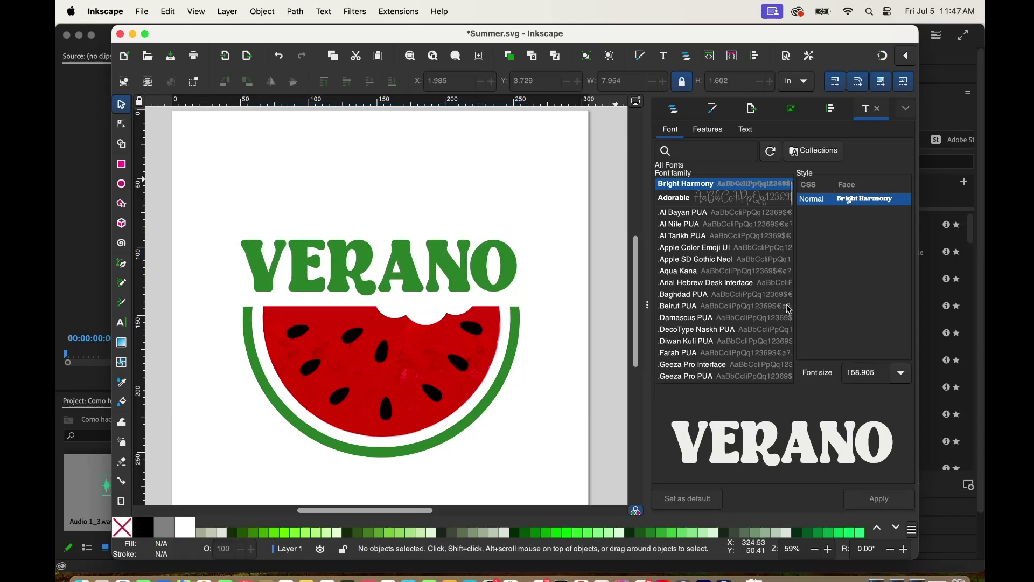
# Step: Add a separate text object reading "DULCE" above the VERANO text
pyautogui.doubleClick(468, 281)
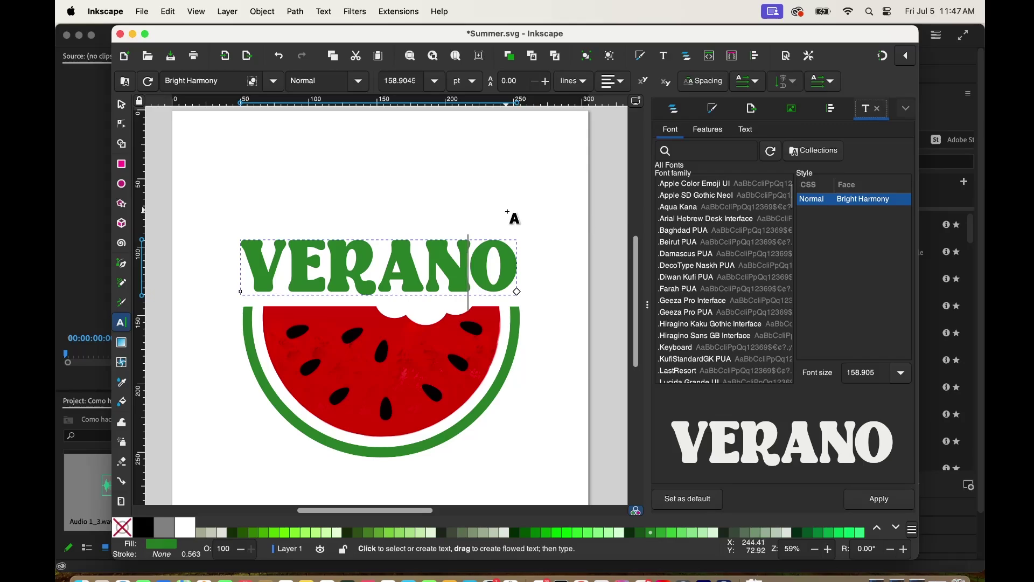
pyautogui.click(293, 191)
pyautogui.write('DULCE')
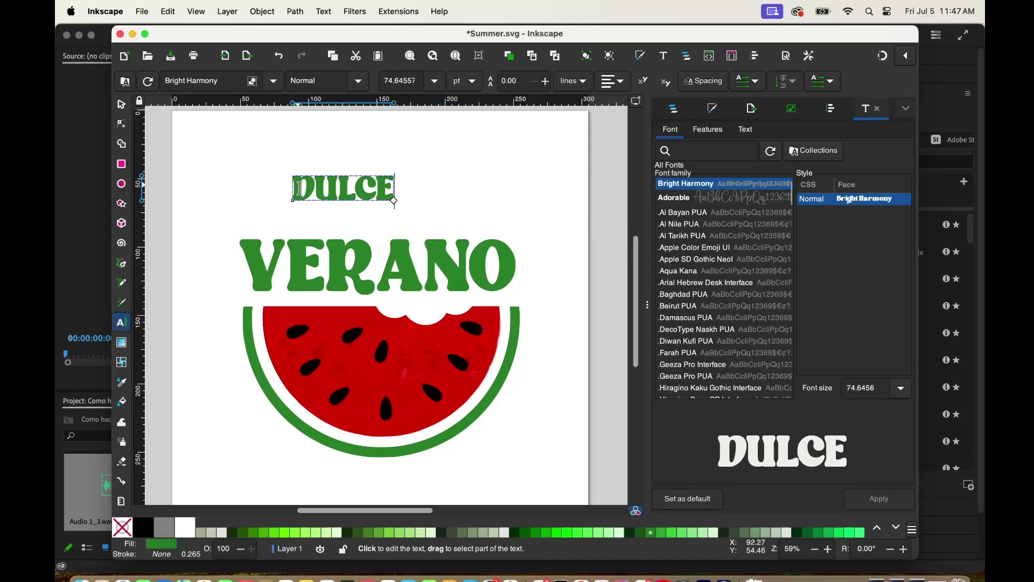
pyautogui.hotkey('ctrl', 'a')
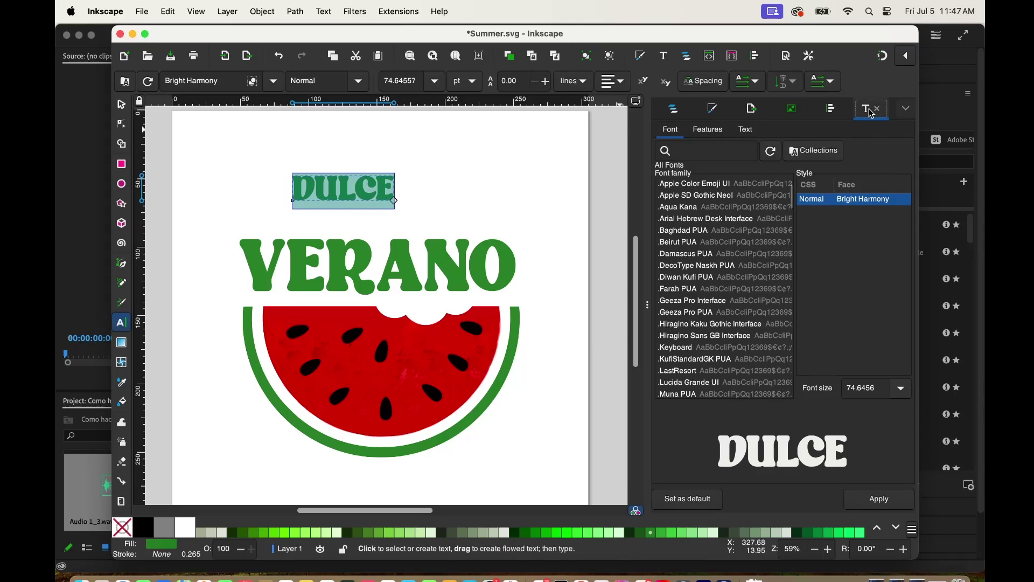
pyautogui.scroll(5, 722, 196)
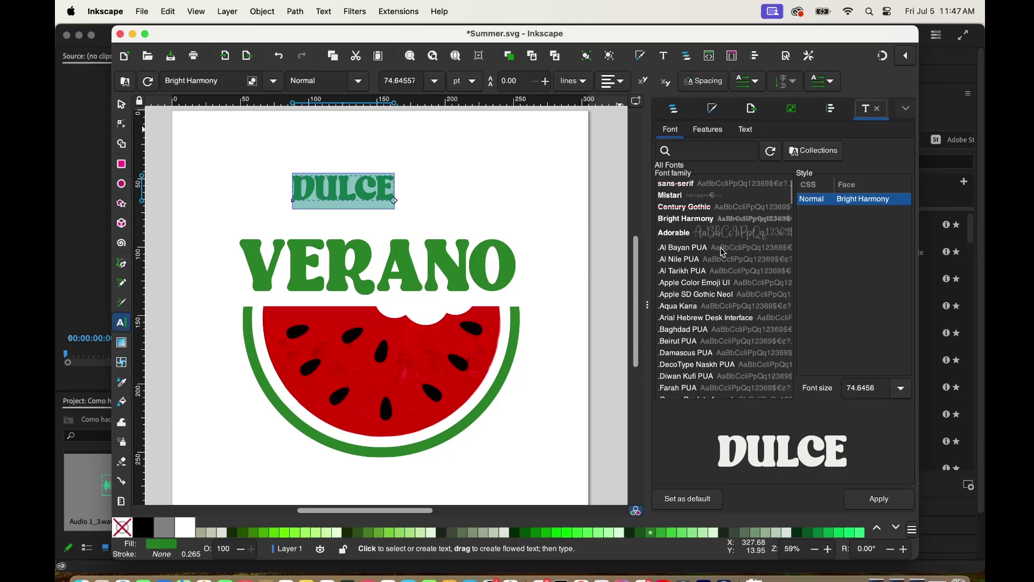
pyautogui.click(711, 197)
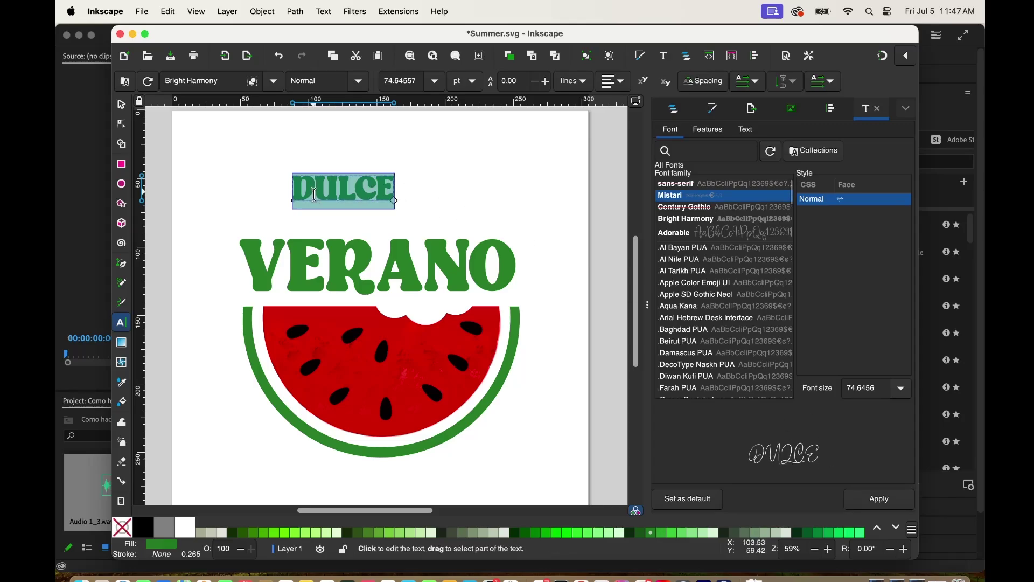
# Step: Retype the upper text in lowercase as "dulce" and apply the Adorable font in the Normal style
pyautogui.moveTo(315, 191); pyautogui.dragTo(442, 186)
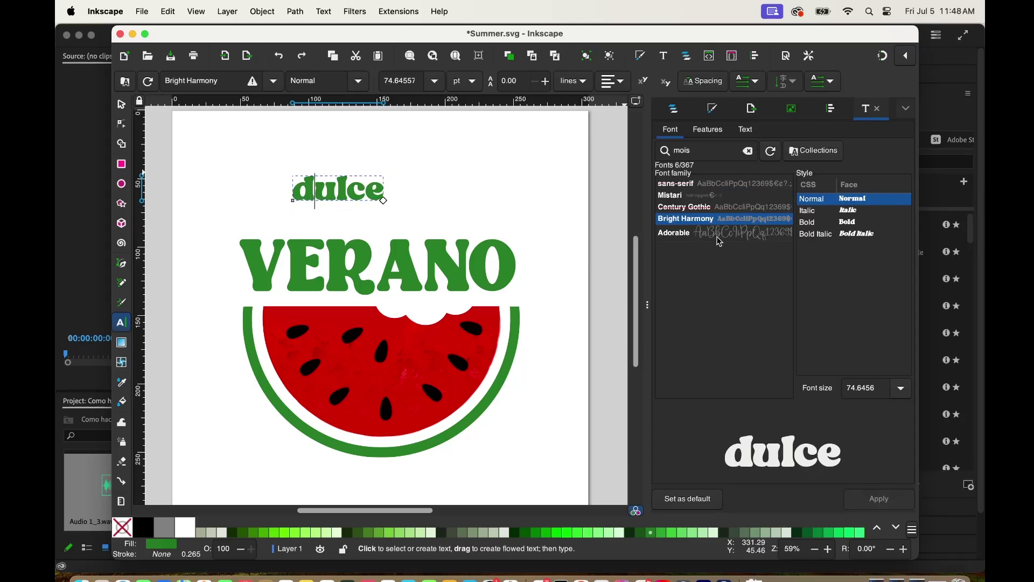
pyautogui.click(697, 241)
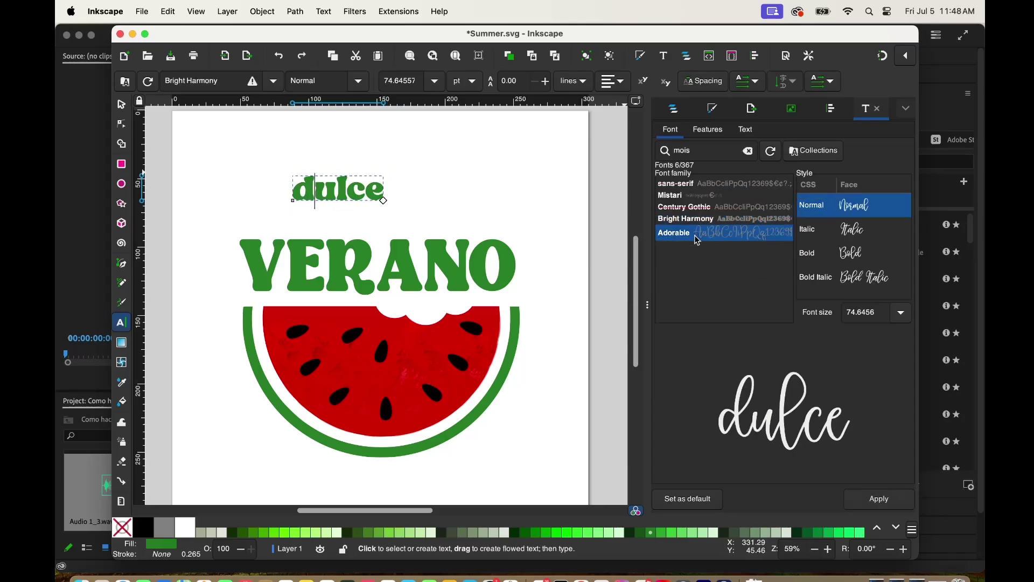
pyautogui.click(878, 499)
# Step: Enlarge the dulce text to about 4.89 in wide and place it just above VERANO near the top of the page
pyautogui.click(121, 105)
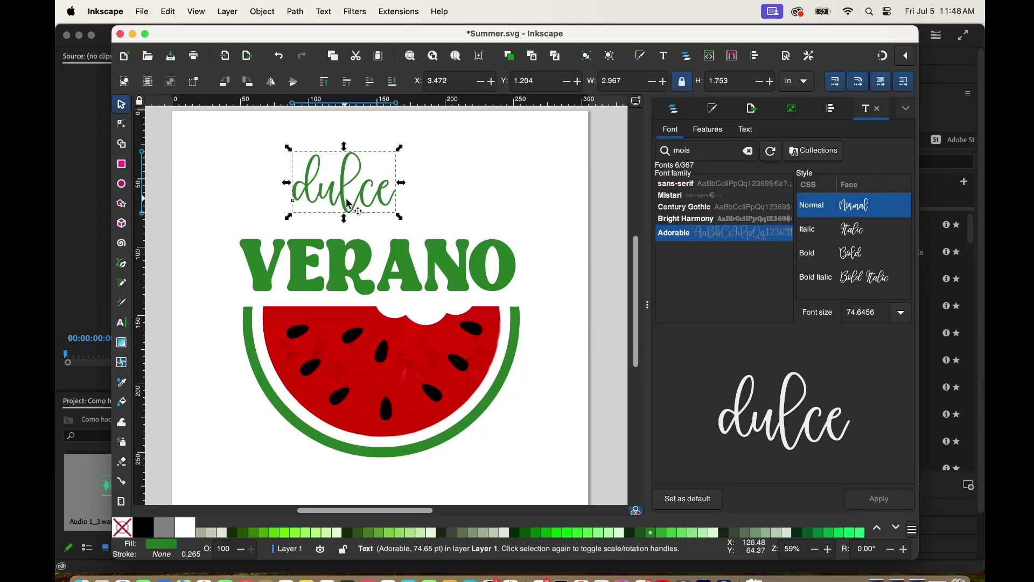
pyautogui.moveTo(349, 204); pyautogui.dragTo(351, 227)
pyautogui.moveTo(402, 171); pyautogui.dragTo(478, 134)
pyautogui.click(555, 273)
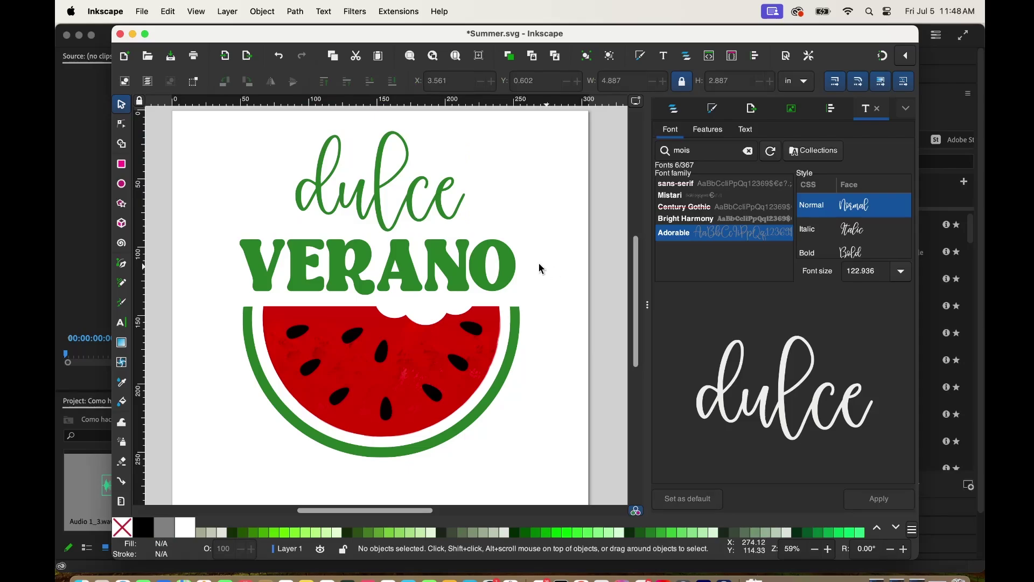
# Step: Create a linked offset of the VERANO text, fill it black, and size it as a thin outline around the letters
pyautogui.moveTo(398, 509)
pyautogui.mouseDown()
pyautogui.moveTo(542, 506)
pyautogui.moveTo(383, 518)
pyautogui.mouseUp()
pyautogui.hscroll(-3, 474, 382)
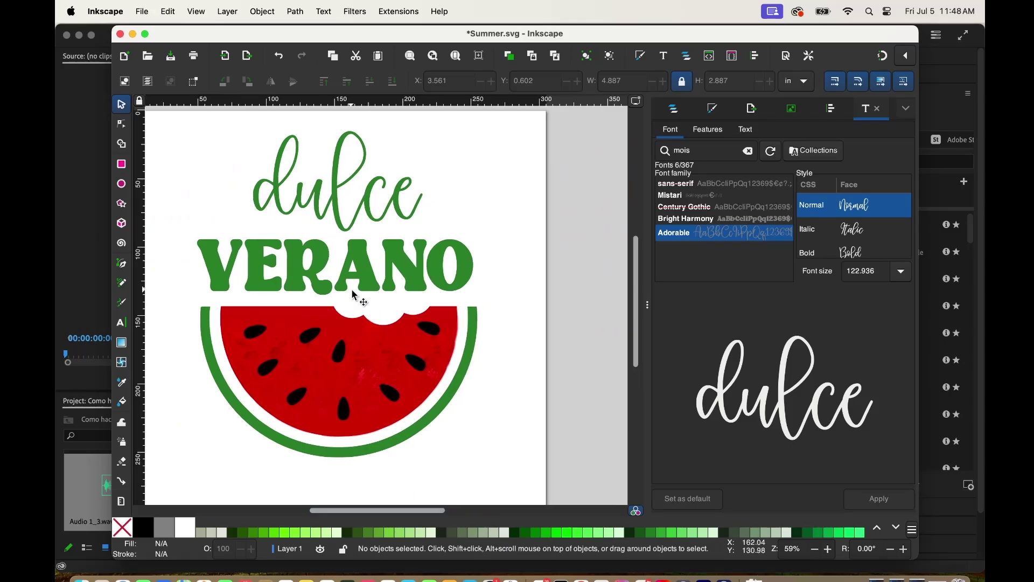
pyautogui.click(360, 257)
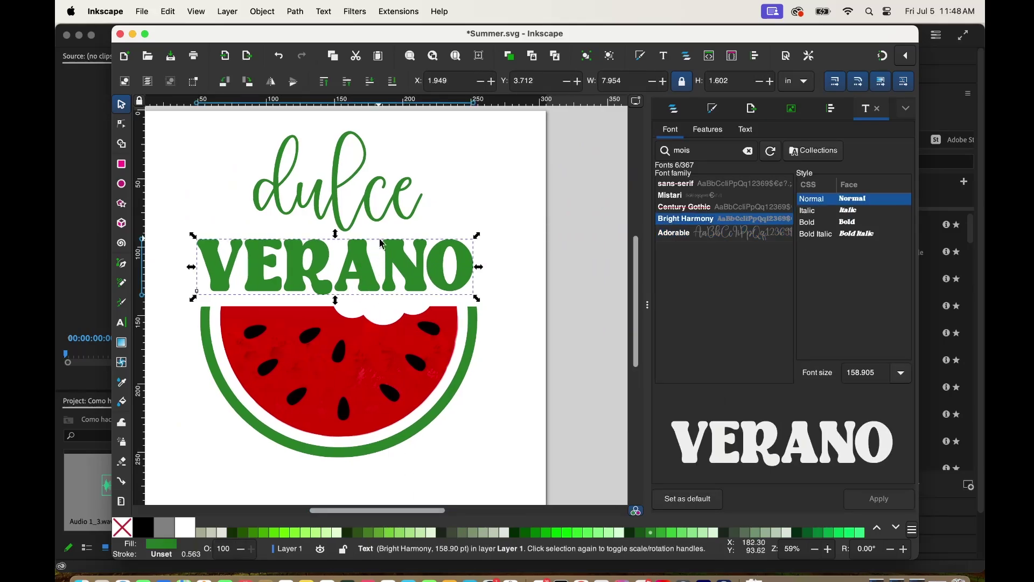
pyautogui.click(295, 12)
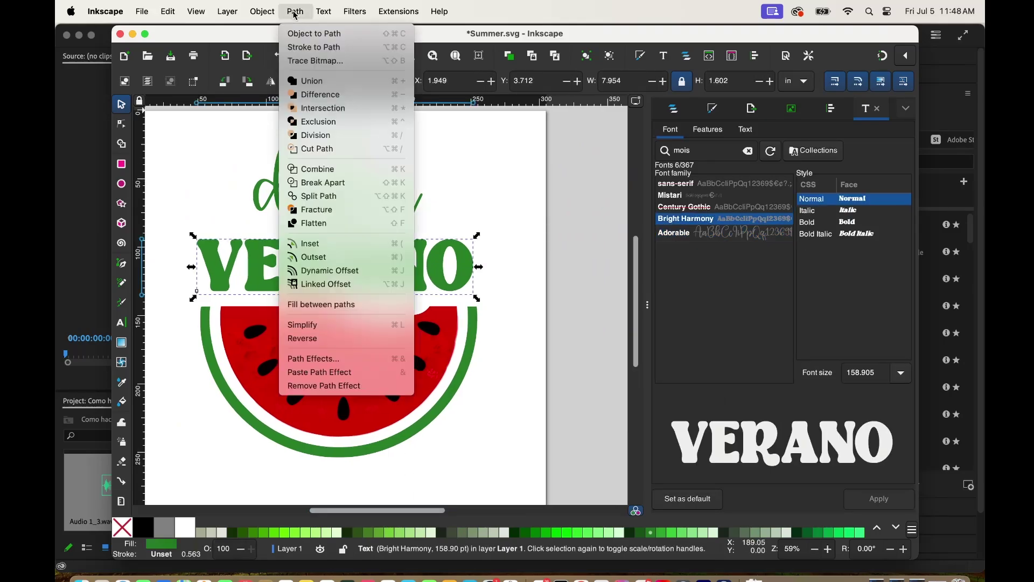
pyautogui.click(325, 284)
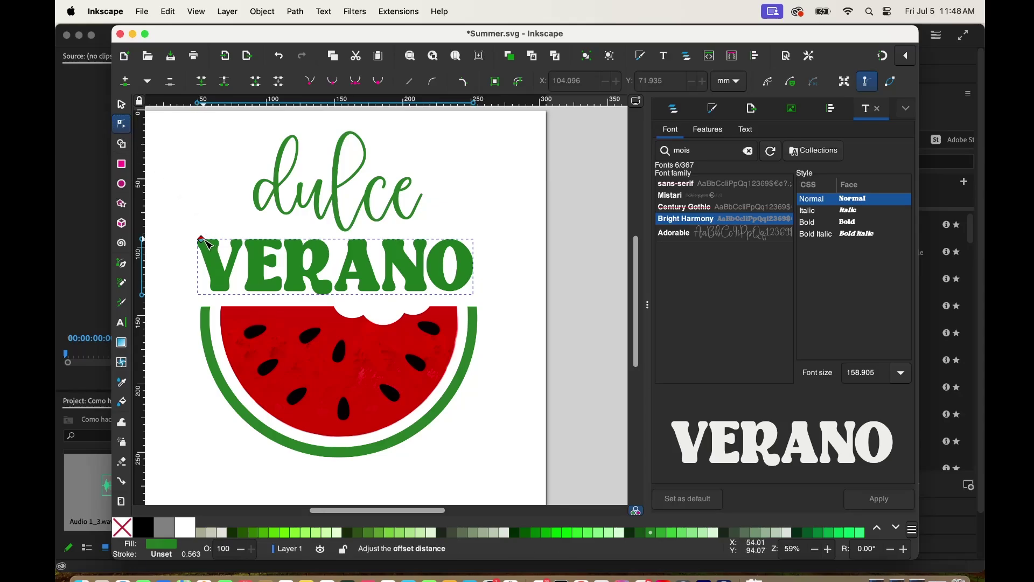
pyautogui.moveTo(204, 240); pyautogui.dragTo(199, 236)
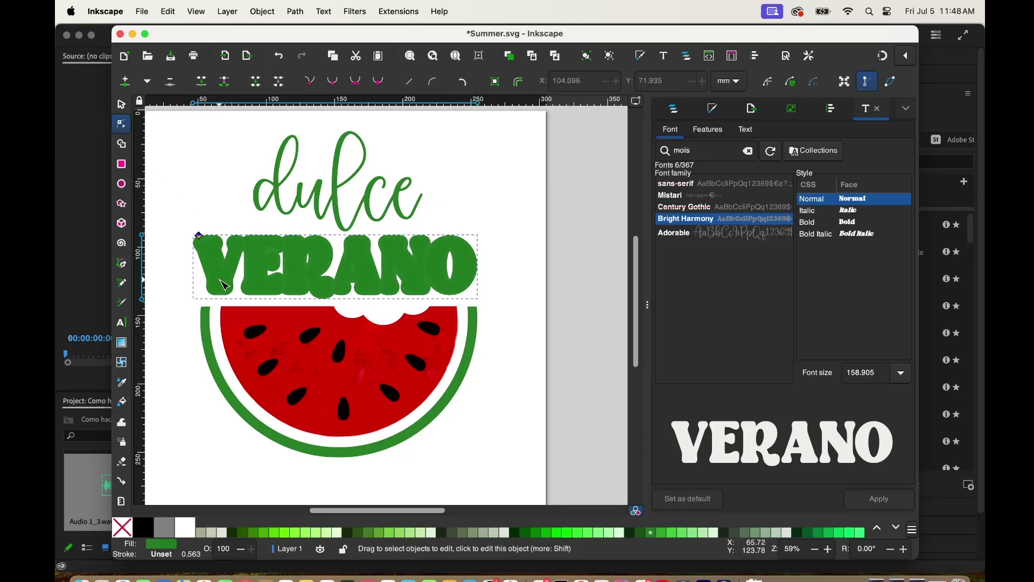
pyautogui.click(185, 527)
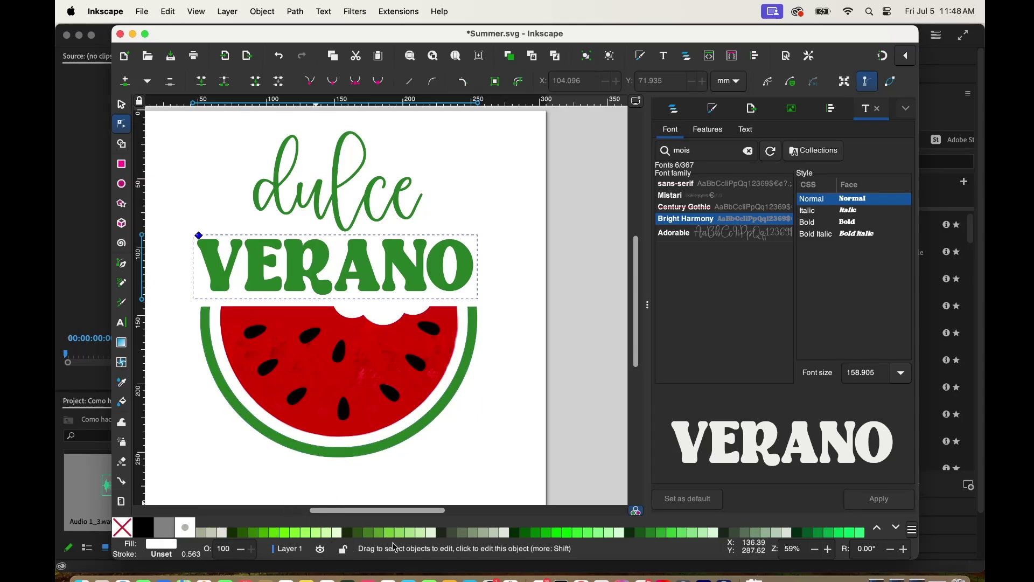
pyautogui.click(143, 528)
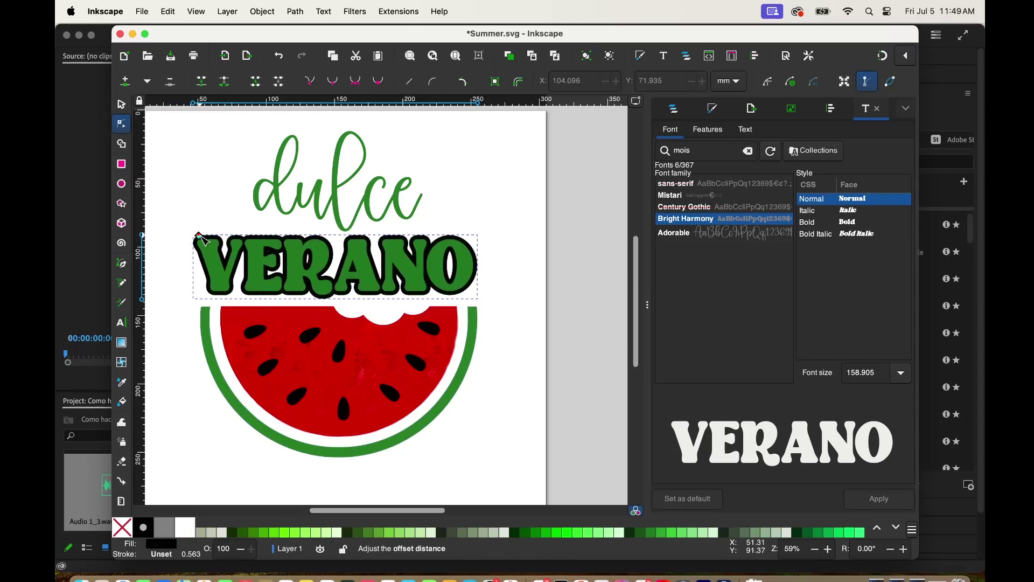
pyautogui.moveTo(199, 236); pyautogui.dragTo(204, 242)
# Step: Create a linked offset of the dulce text, filled black, as a thin outline around the letters
pyautogui.click(341, 178)
pyautogui.click(295, 12)
pyautogui.click(312, 283)
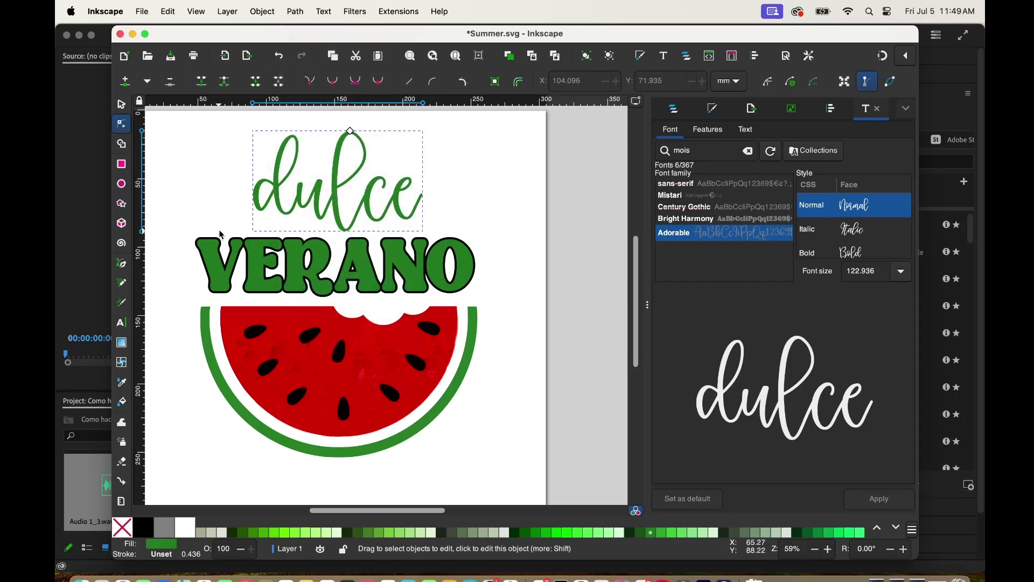
pyautogui.moveTo(353, 133); pyautogui.dragTo(354, 130)
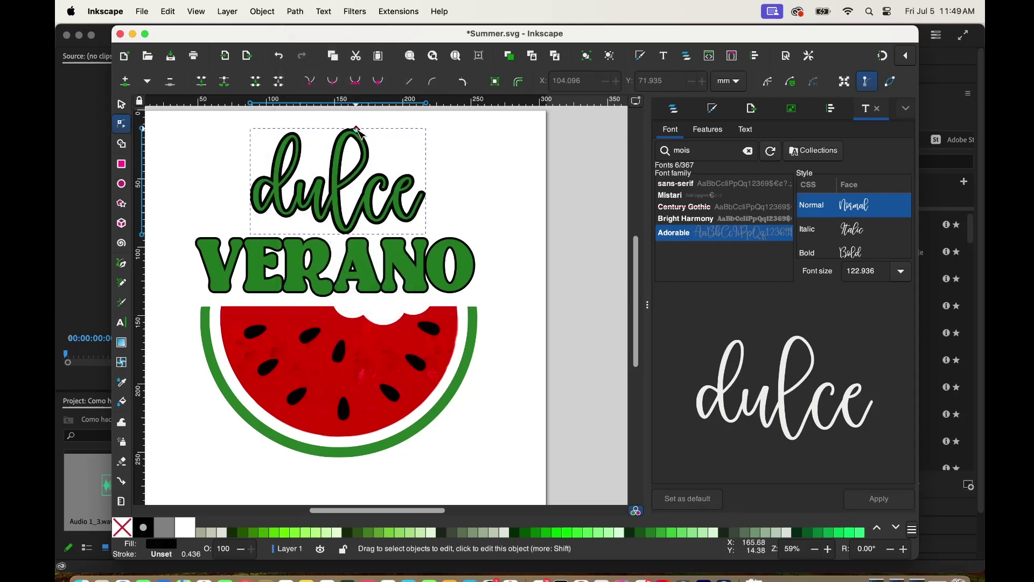
pyautogui.press('s')
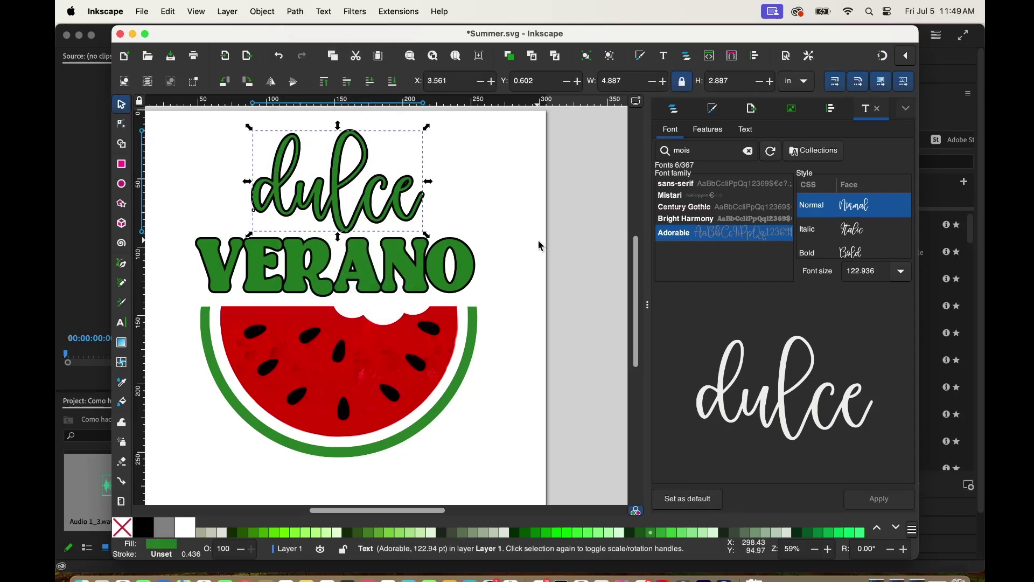
pyautogui.click(508, 233)
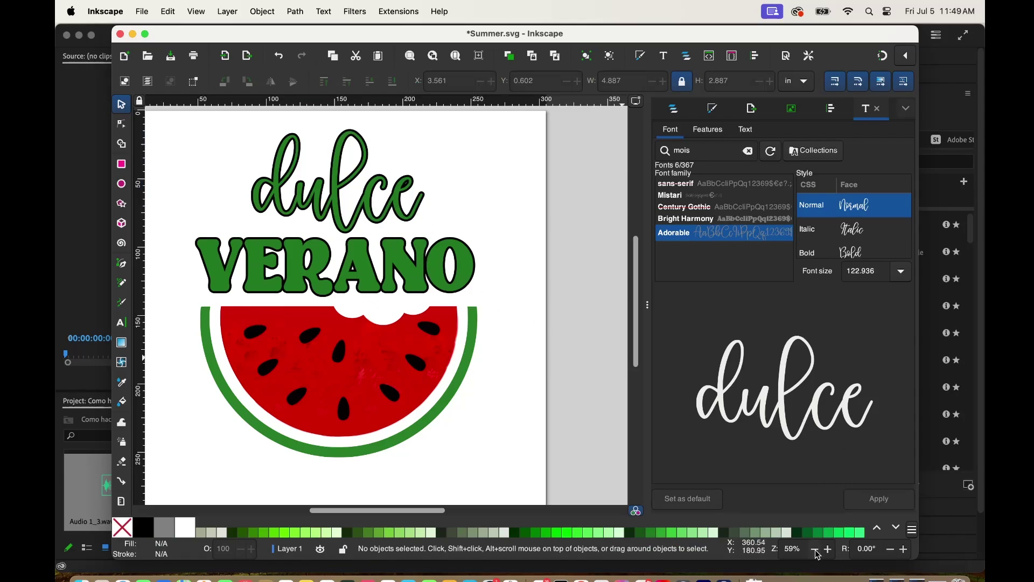
# Step: Select the upper red droplet beside the lettering in the finished reference design next to the page
pyautogui.scroll(-5, 818, 552)
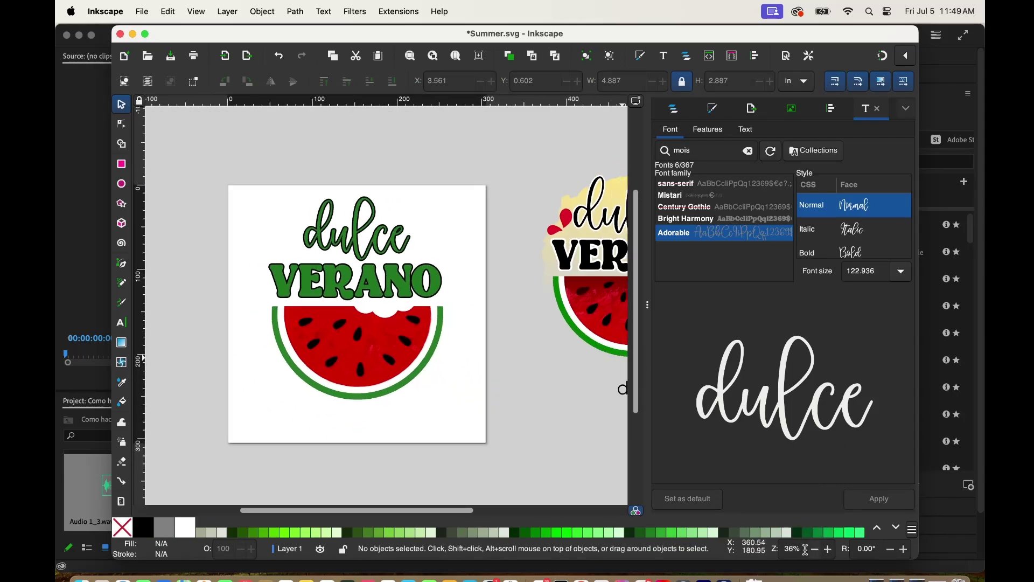
pyautogui.moveTo(469, 510); pyautogui.dragTo(507, 511)
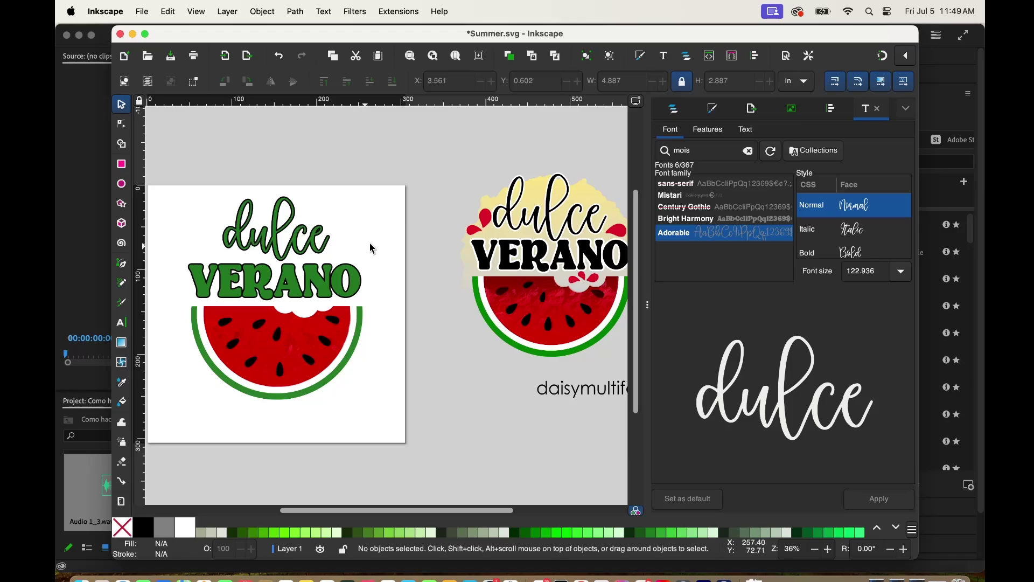
pyautogui.click(483, 220)
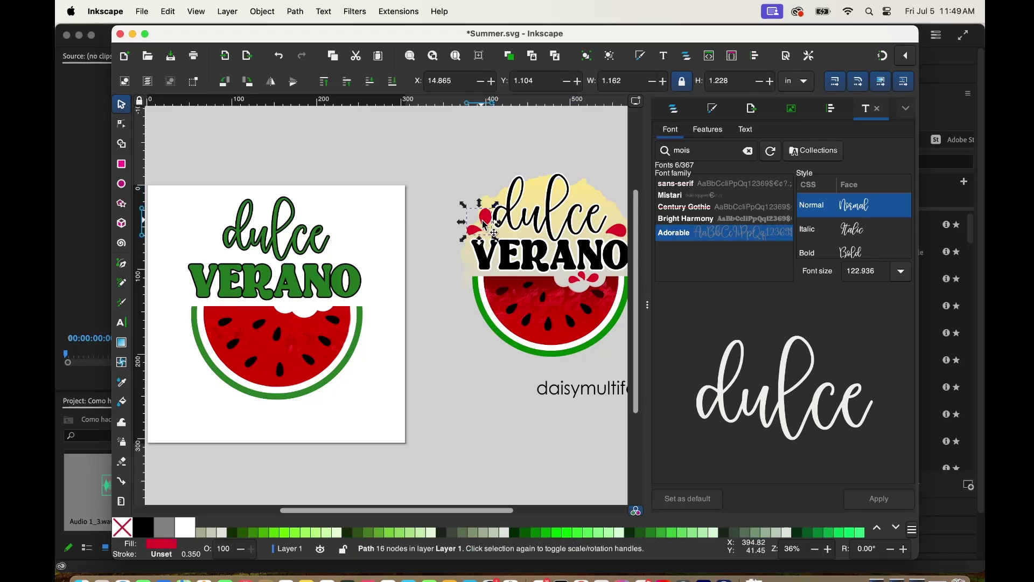
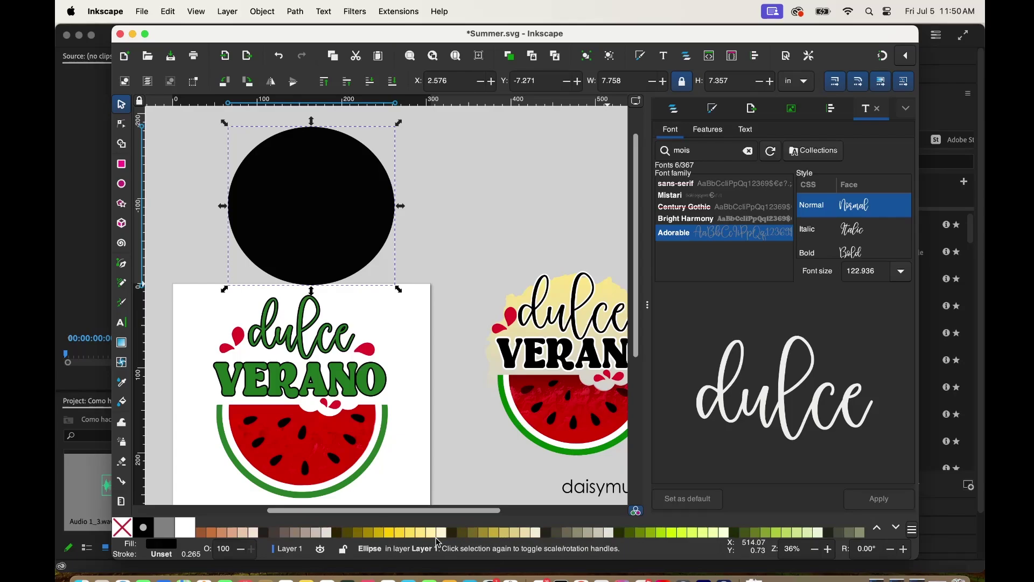
# Step: Fill the circle above the page with light yellow and apply the Torn Edges distortion filter
pyautogui.click(411, 533)
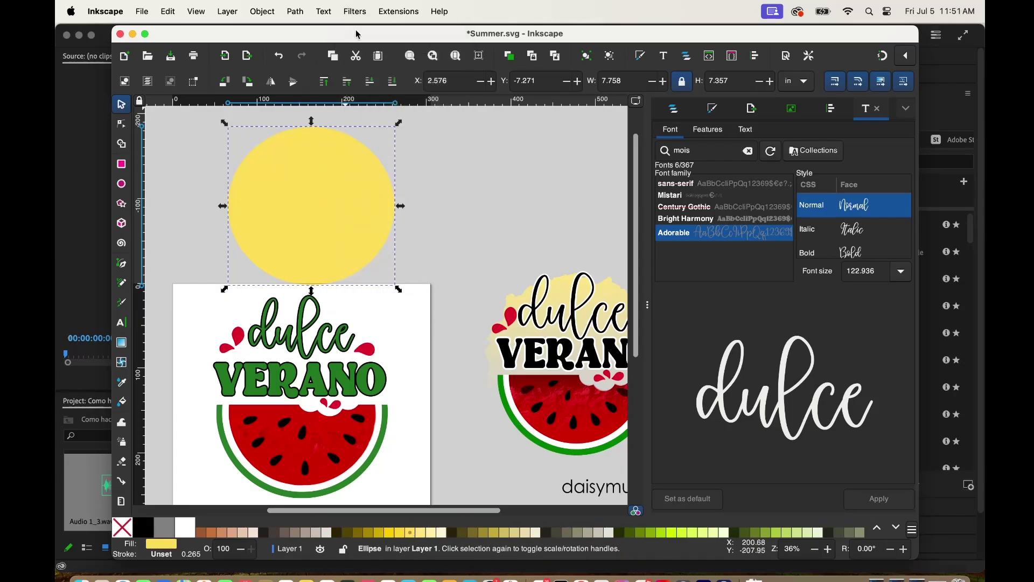
pyautogui.click(355, 11)
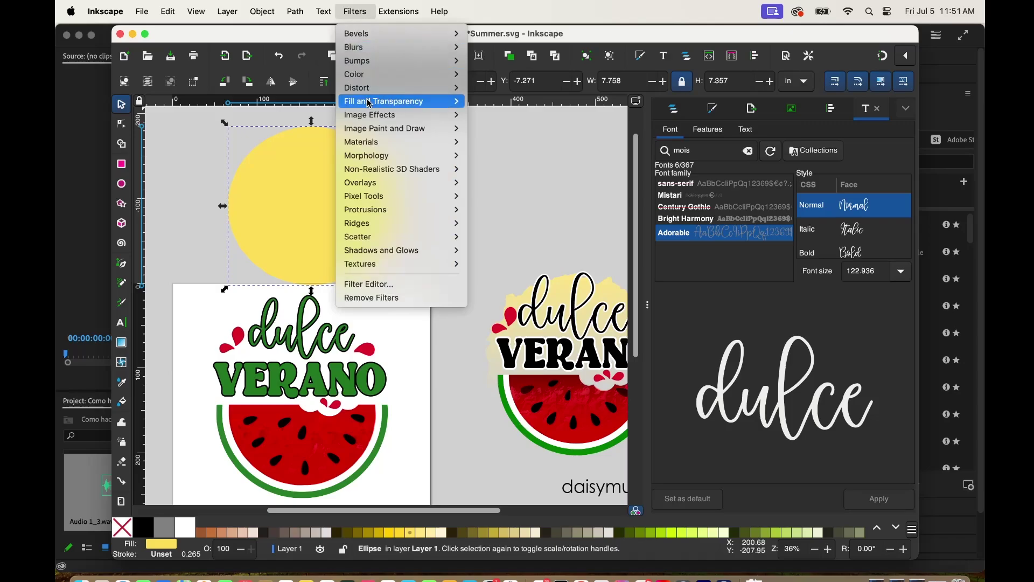
pyautogui.moveTo(375, 93)
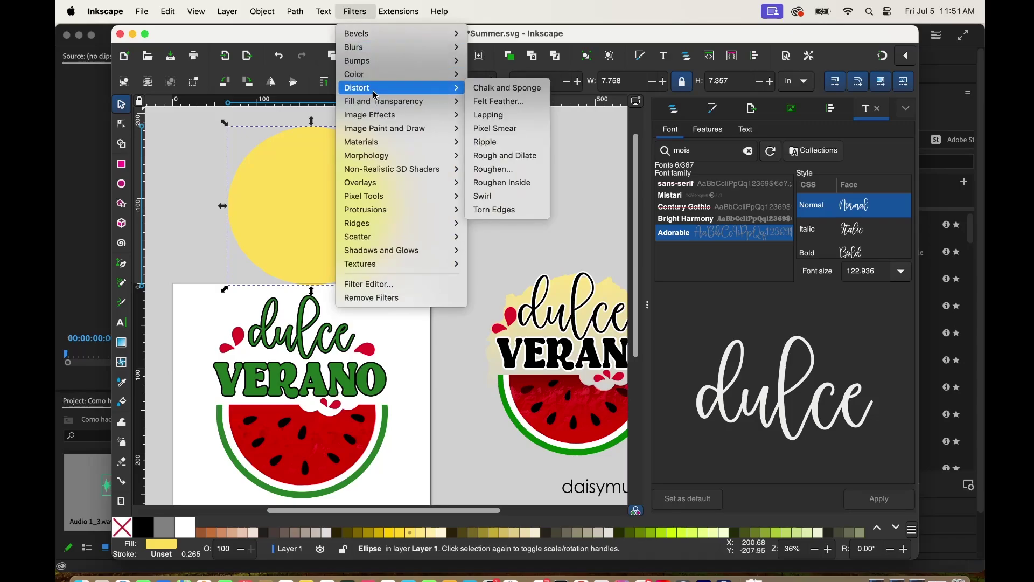
pyautogui.click(506, 212)
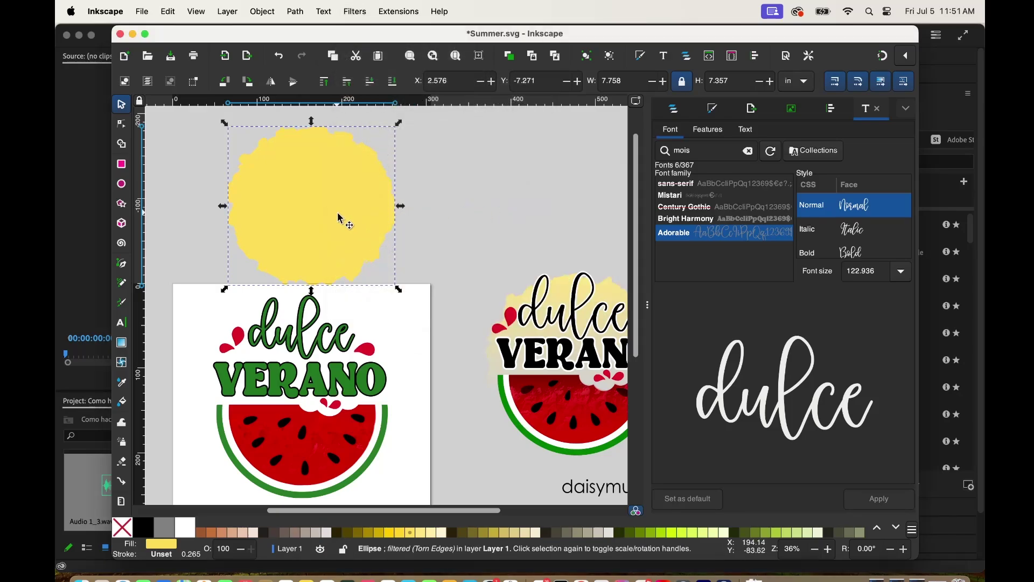
# Step: Apply a vertical linear gradient to the torn-edge circle, fading from yellow at its top to transparent near its bottom
pyautogui.moveTo(340, 218); pyautogui.dragTo(389, 209)
pyautogui.press('g')
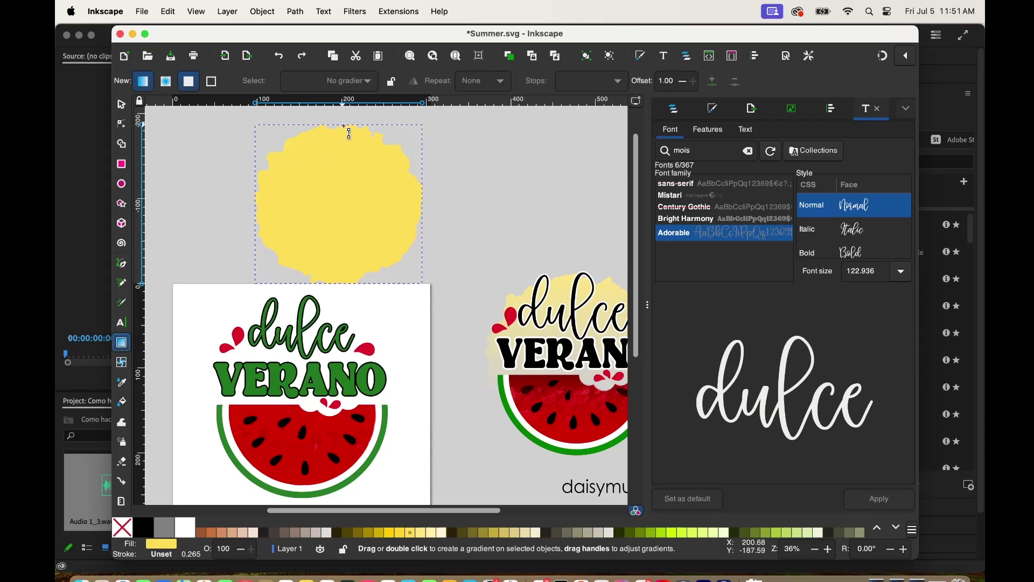
pyautogui.moveTo(345, 125); pyautogui.dragTo(339, 250)
pyautogui.press('s')
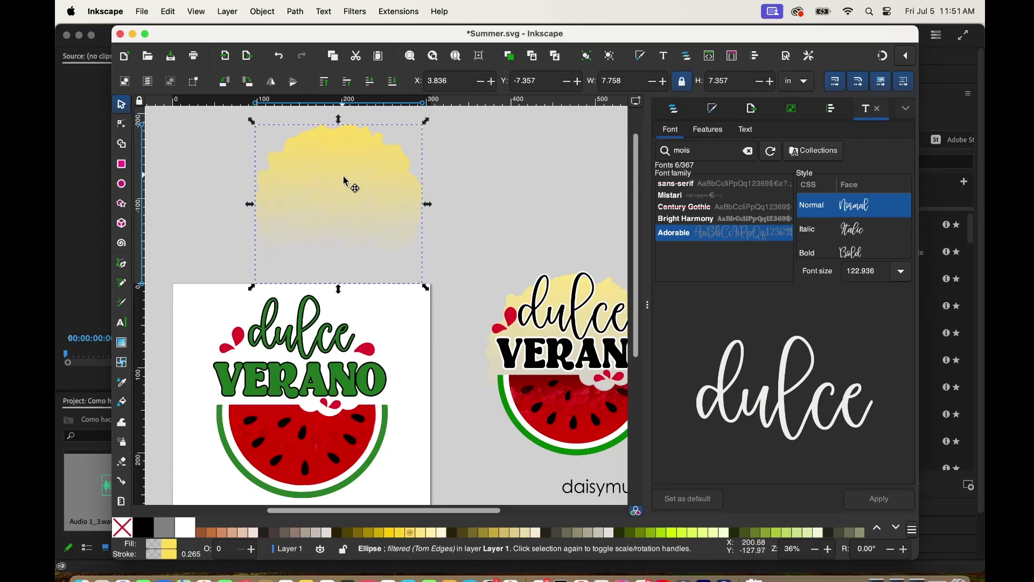
# Step: Place the faded yellow circle over the lettering and upper slice, and send it behind all other objects
pyautogui.moveTo(343, 175); pyautogui.dragTo(308, 358)
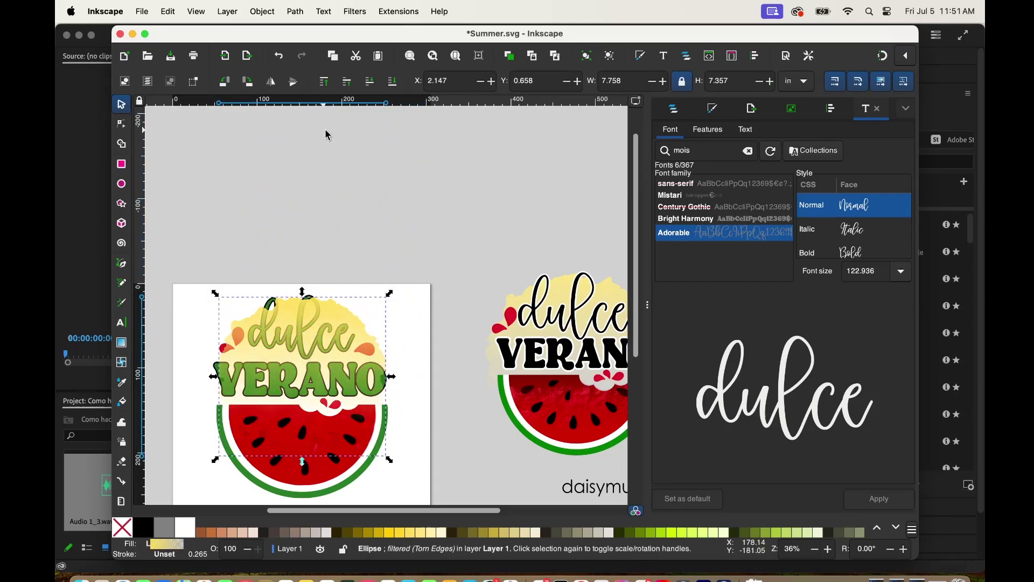
pyautogui.click(396, 86)
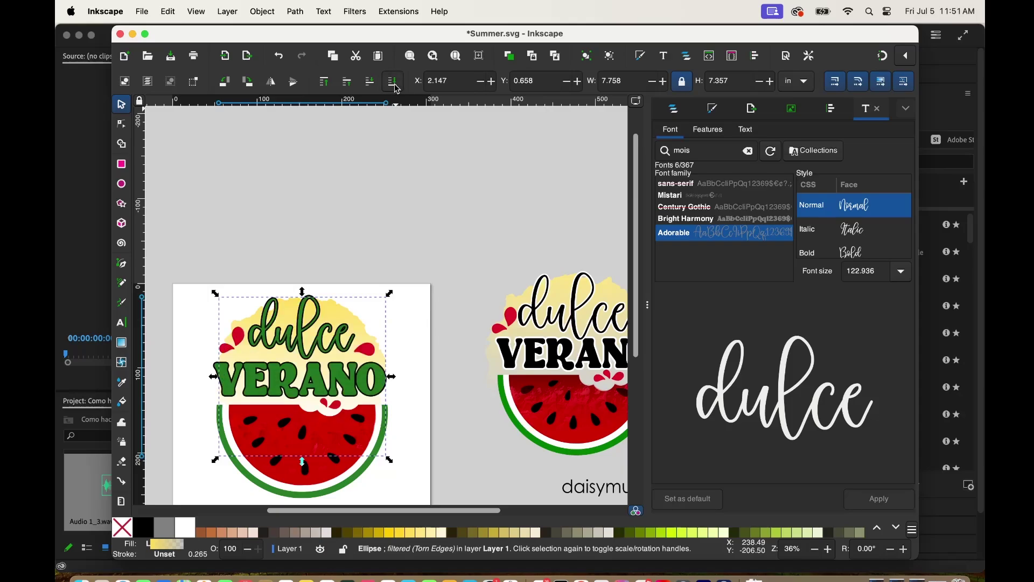
pyautogui.click(392, 214)
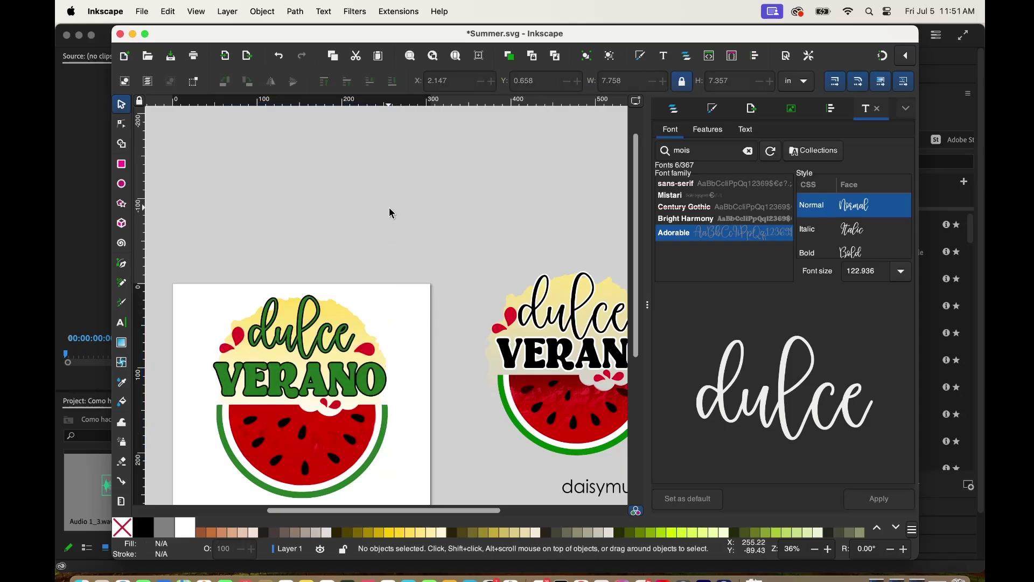
# Step: Change the fill of the linked offsets behind dulce and VERANO to white
pyautogui.scroll(-2, 392, 214)
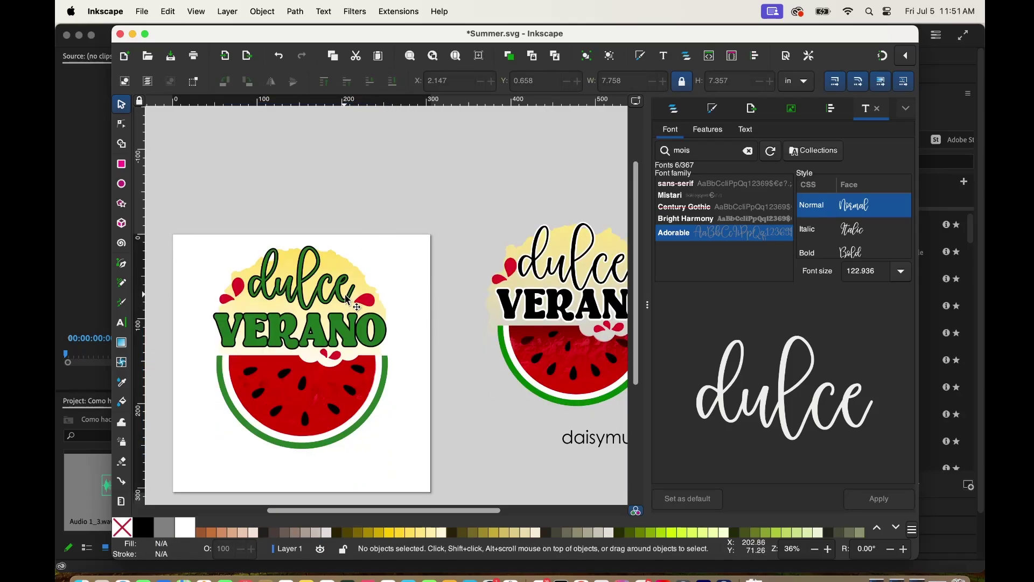
pyautogui.click(122, 501)
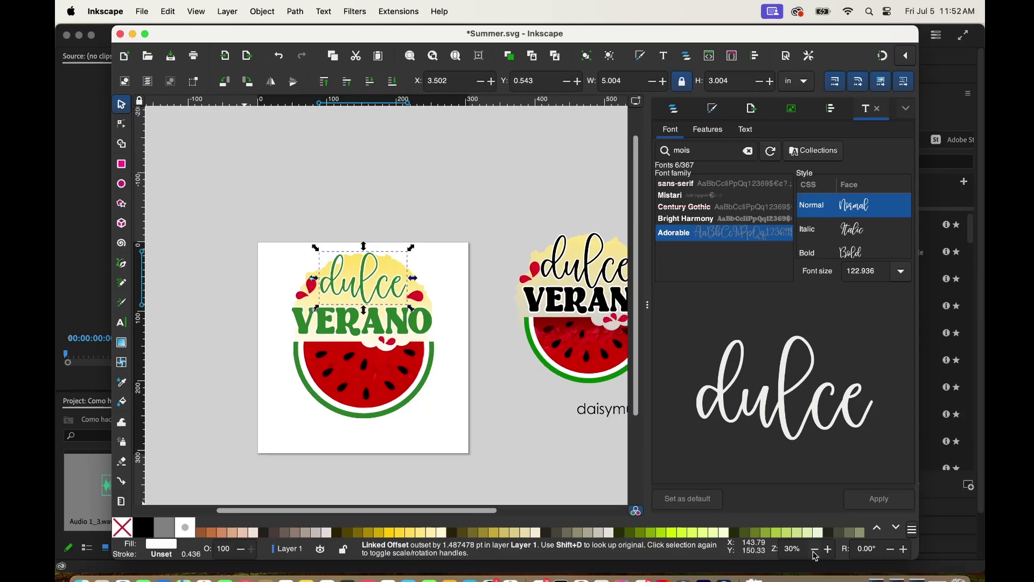
pyautogui.click(815, 552)
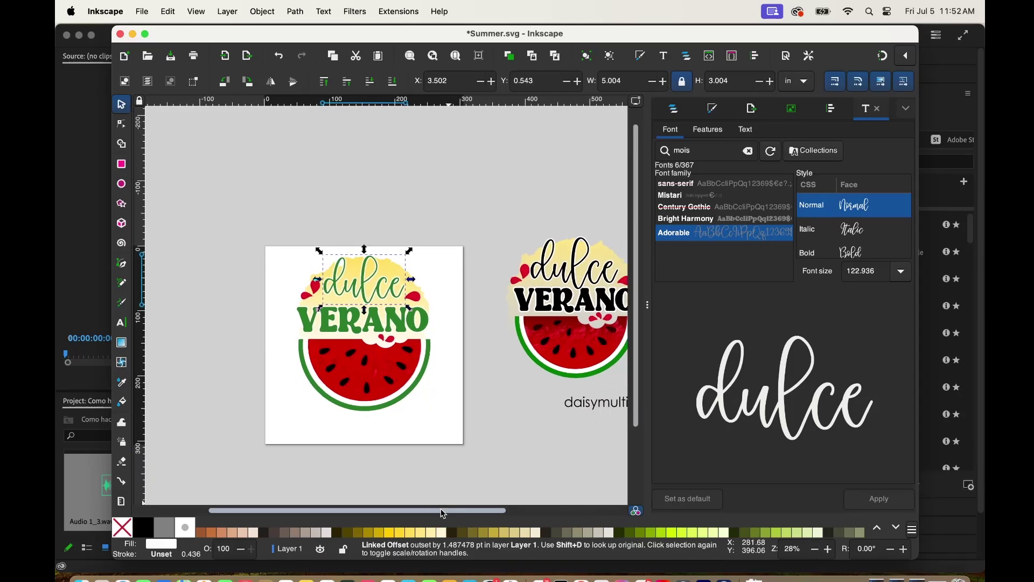
pyautogui.hscroll(2, 425, 474)
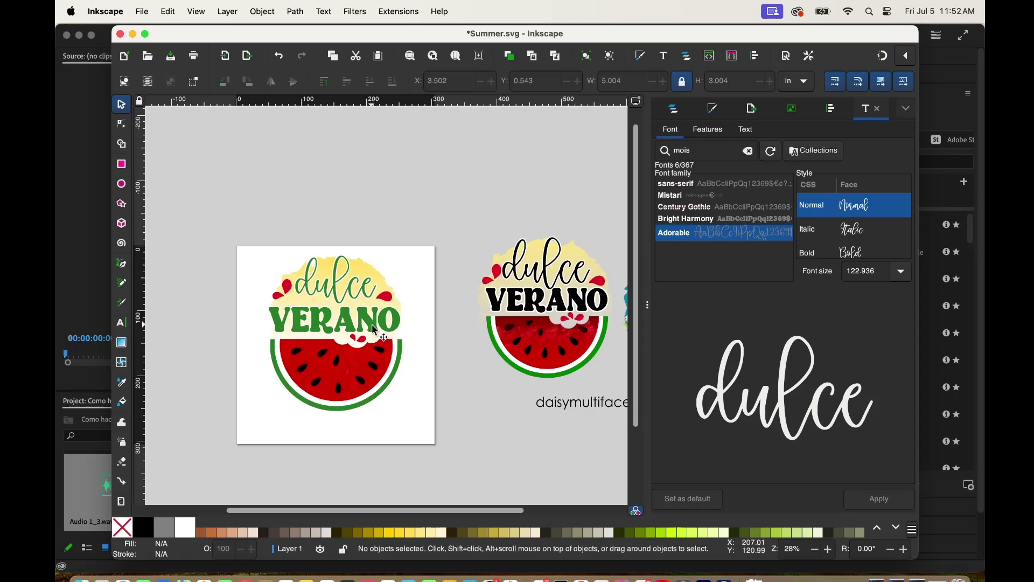
# Step: Change the fill of the VERANO and dulce text on the page to black
pyautogui.click(378, 329)
pyautogui.click(143, 528)
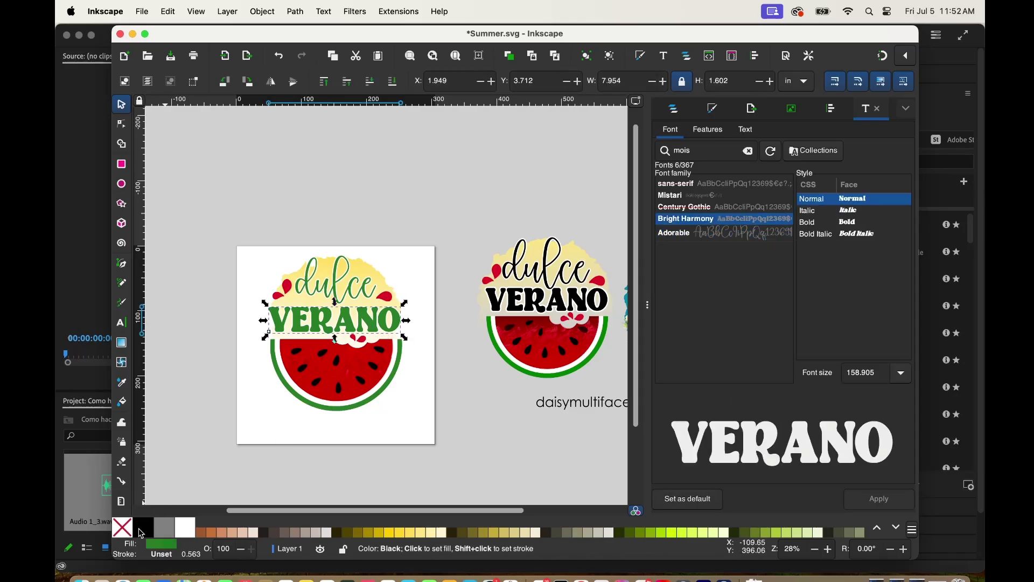
pyautogui.click(337, 295)
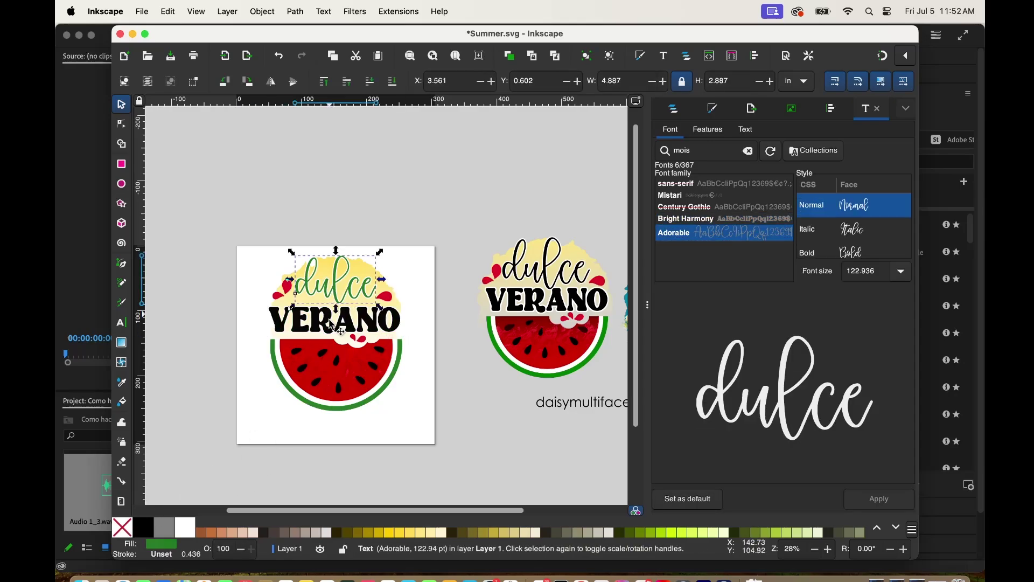
pyautogui.click(143, 528)
pyautogui.click(379, 203)
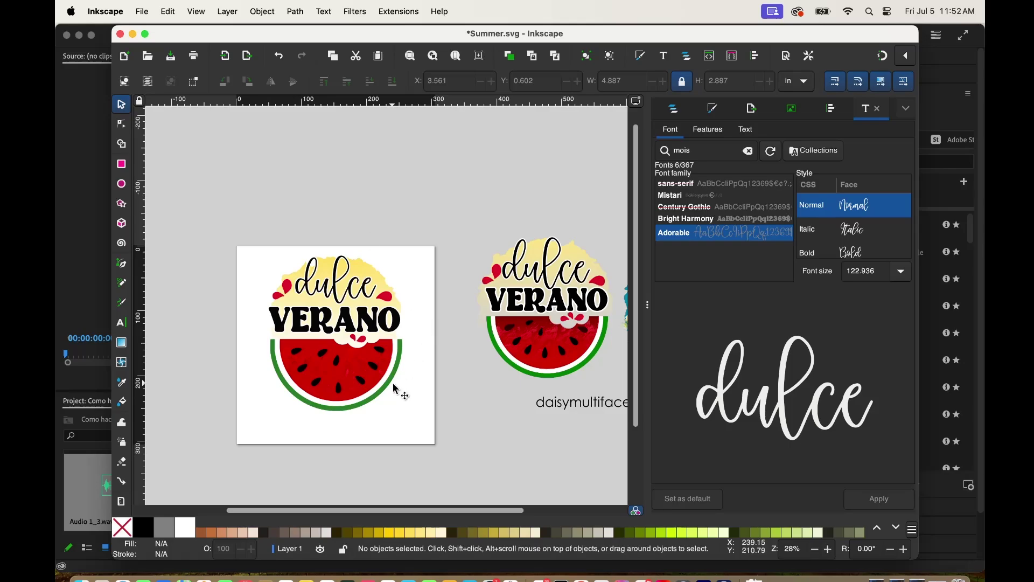
# Step: Examine the finished dulce VERANO watermelon design up close on the page
pyautogui.scroll(-2, 128, 464)
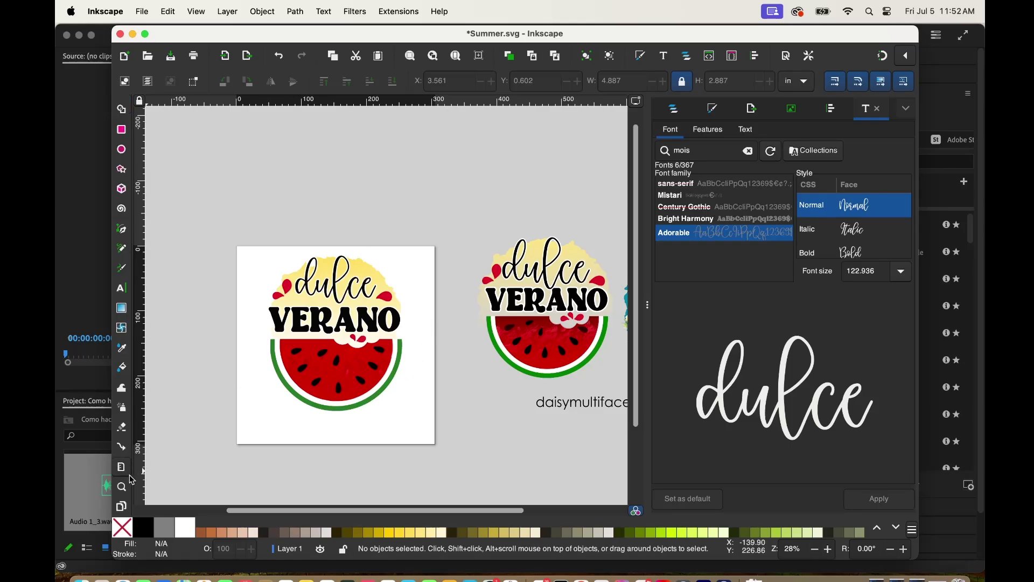
pyautogui.click(121, 487)
pyautogui.click(401, 325)
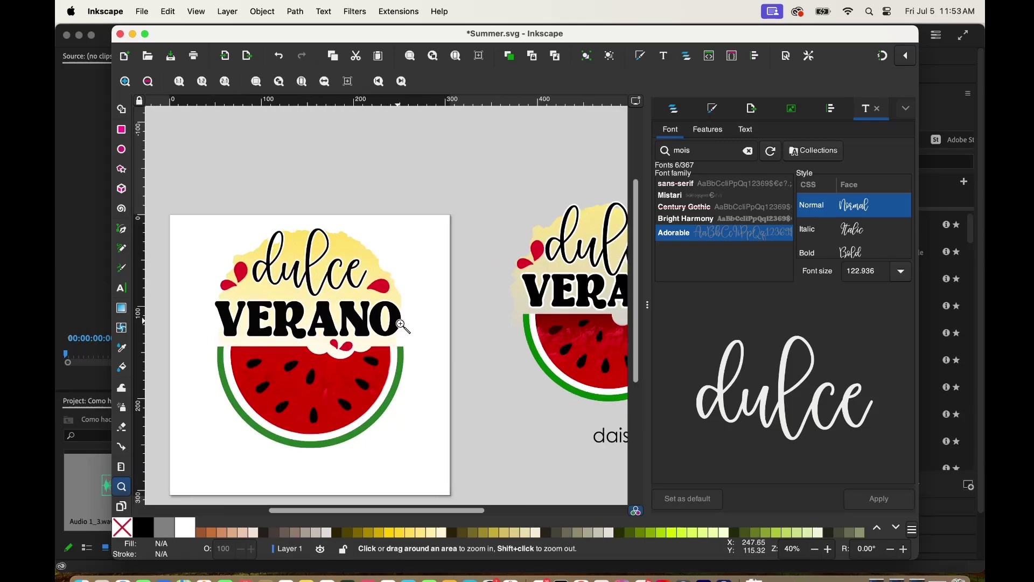
pyautogui.click(402, 325)
pyautogui.moveTo(423, 510); pyautogui.dragTo(390, 510)
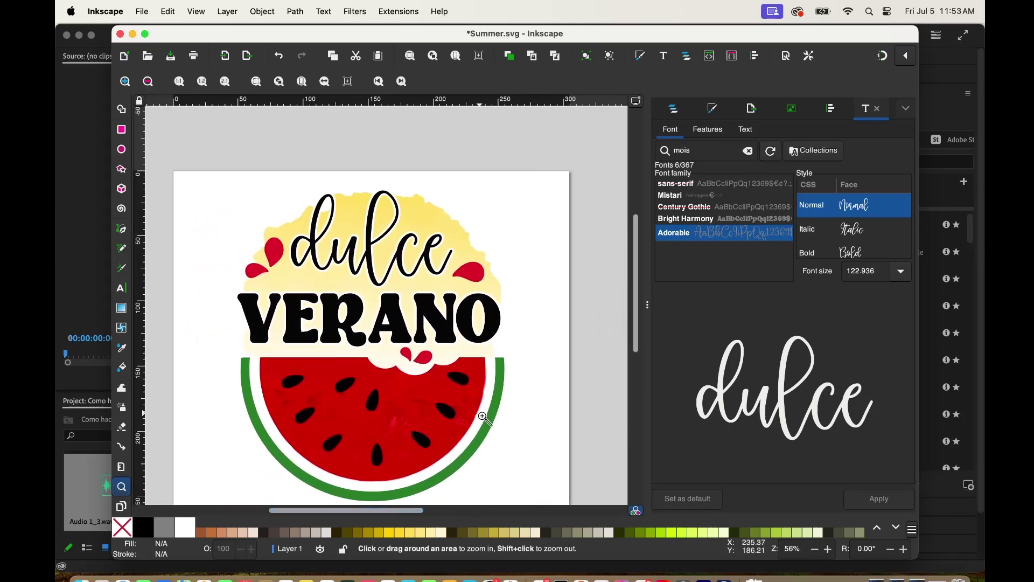
pyautogui.scroll(2, 485, 418)
pyautogui.scroll(-4, 485, 417)
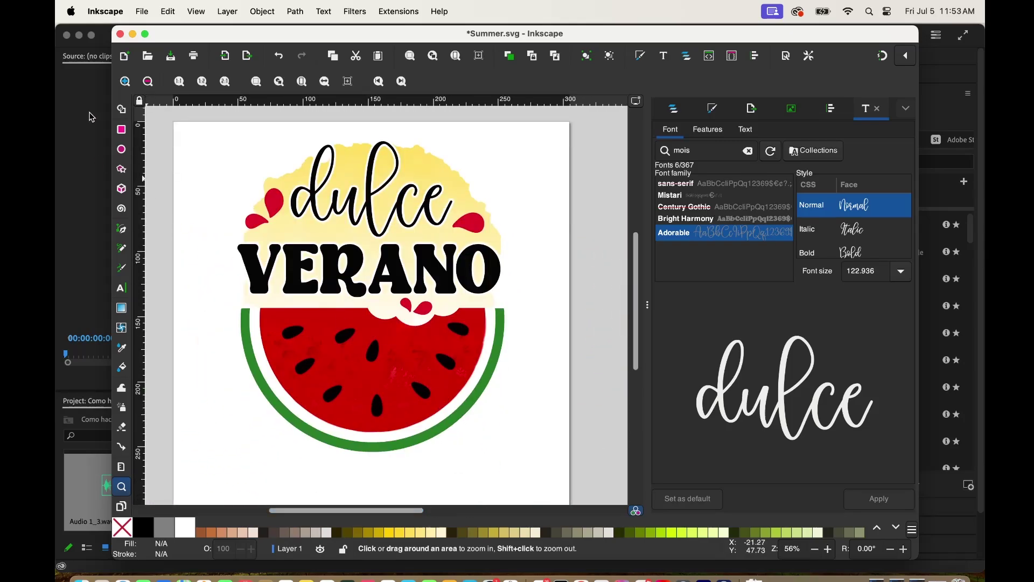
pyautogui.scroll(2, 122, 190)
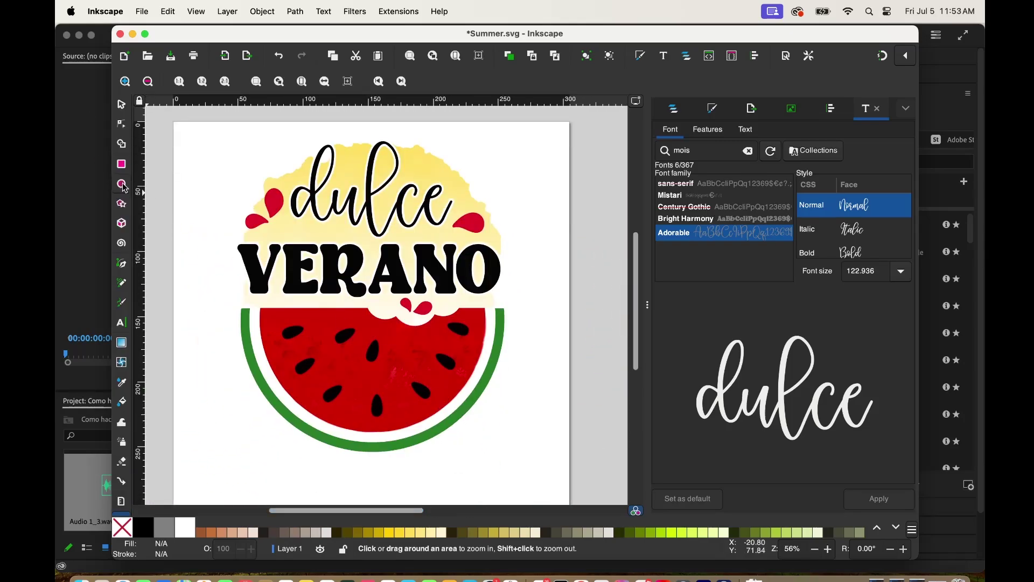
# Step: Group all objects of the watermelon design and move the group off the page to its left
pyautogui.click(123, 106)
pyautogui.moveTo(184, 118); pyautogui.dragTo(581, 486)
pyautogui.rightClick(380, 233)
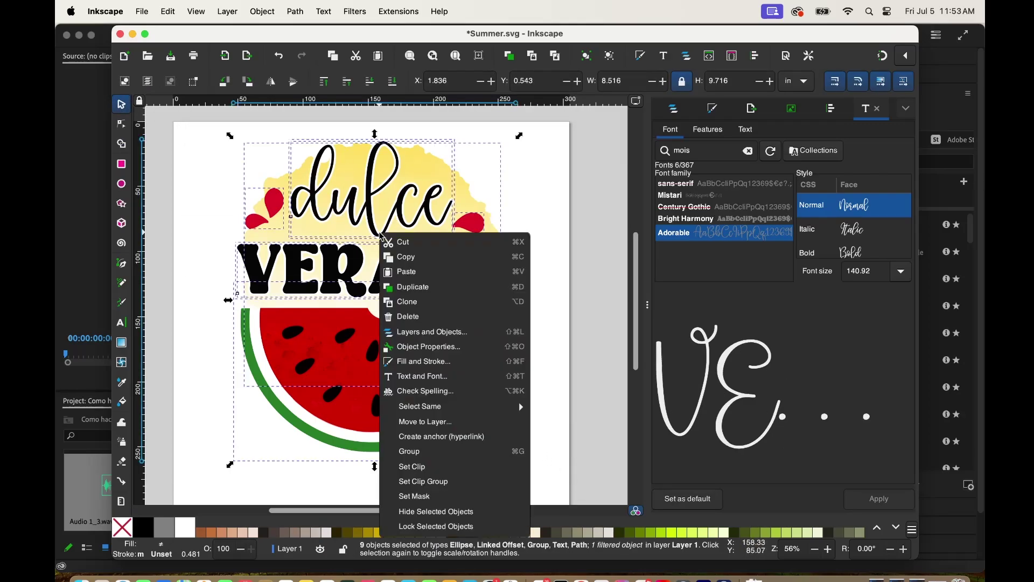
pyautogui.click(441, 454)
pyautogui.moveTo(395, 220); pyautogui.dragTo(399, 264)
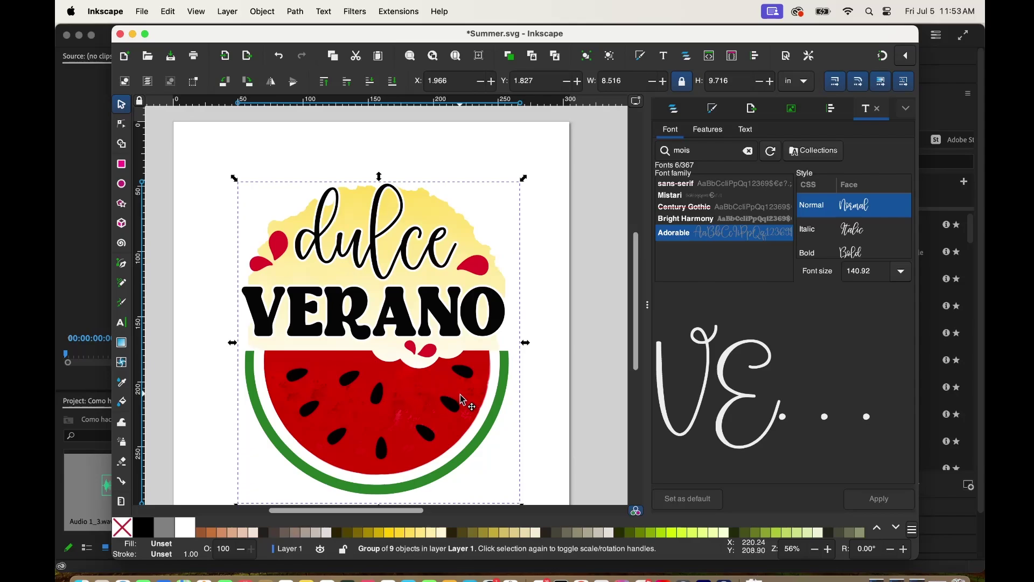
pyautogui.moveTo(463, 400); pyautogui.dragTo(416, 426)
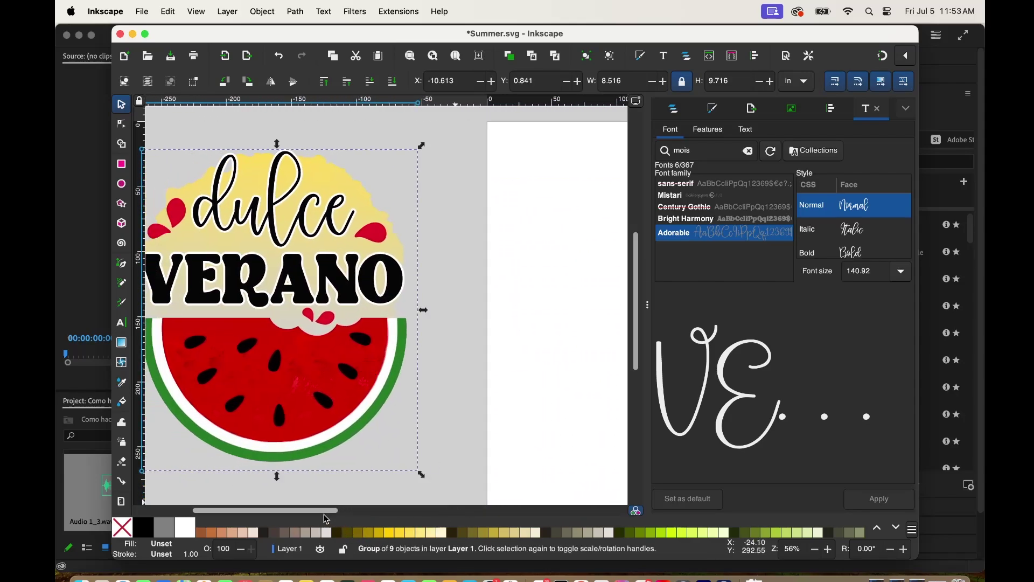
# Step: Try moving the SUMMER Time reference group slightly lower and undo the move
pyautogui.moveTo(326, 515); pyautogui.dragTo(544, 275)
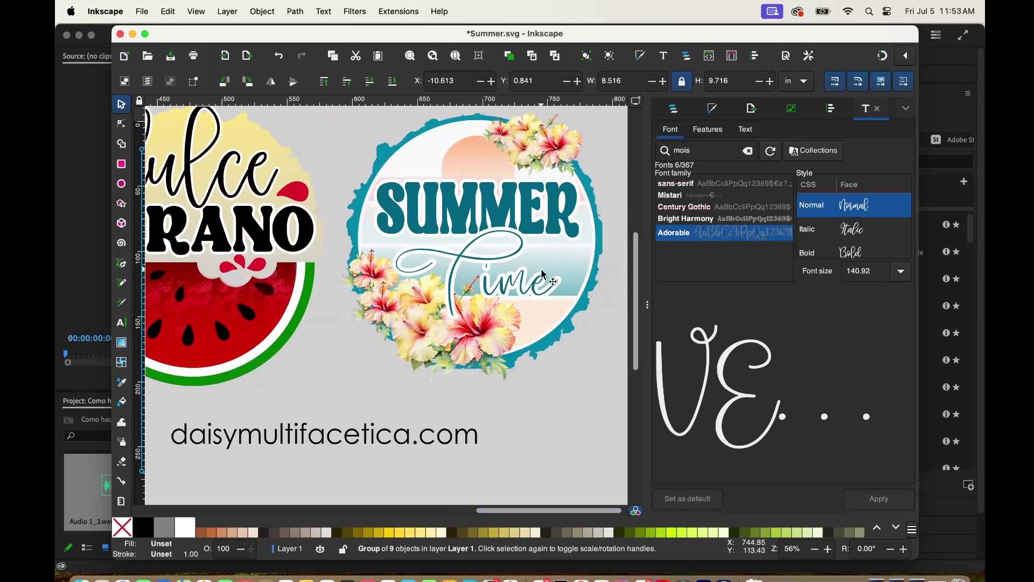
pyautogui.click(495, 241)
pyautogui.moveTo(495, 241); pyautogui.dragTo(486, 276)
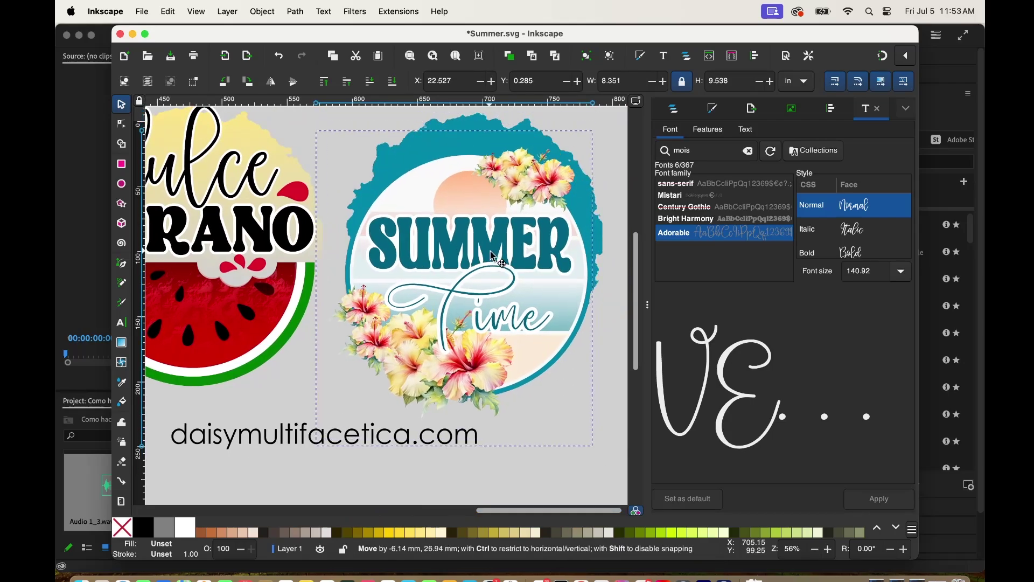
pyautogui.click(280, 59)
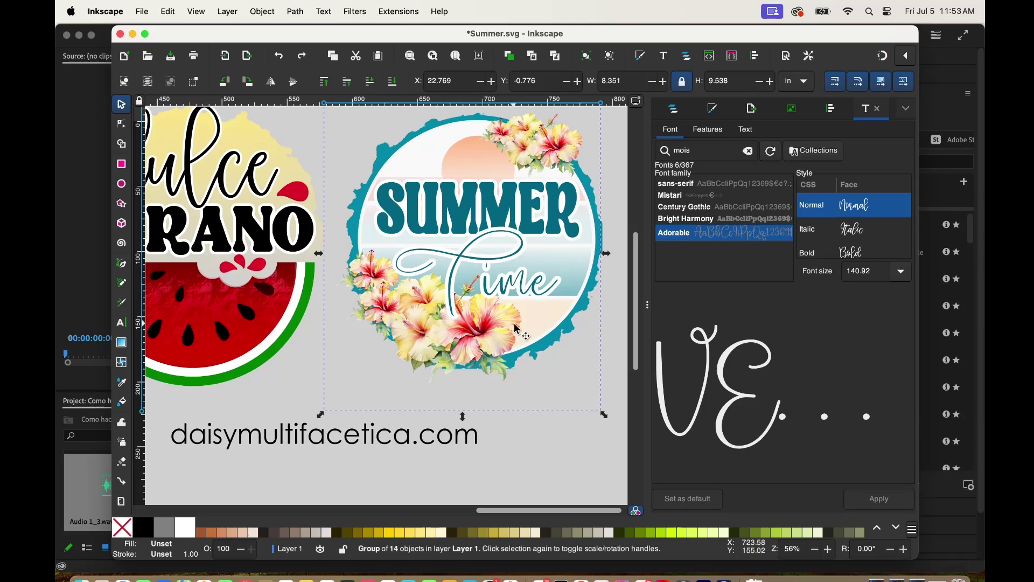
pyautogui.click(425, 344)
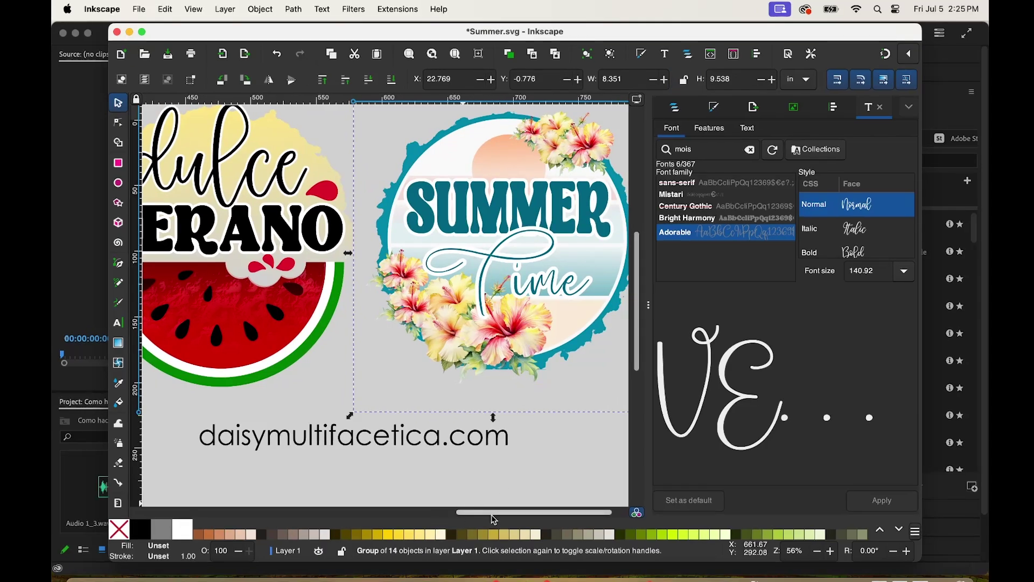
# Step: Draw a circle about 9 in across on the empty page and position it near the page's centre
pyautogui.moveTo(490, 514); pyautogui.dragTo(284, 496)
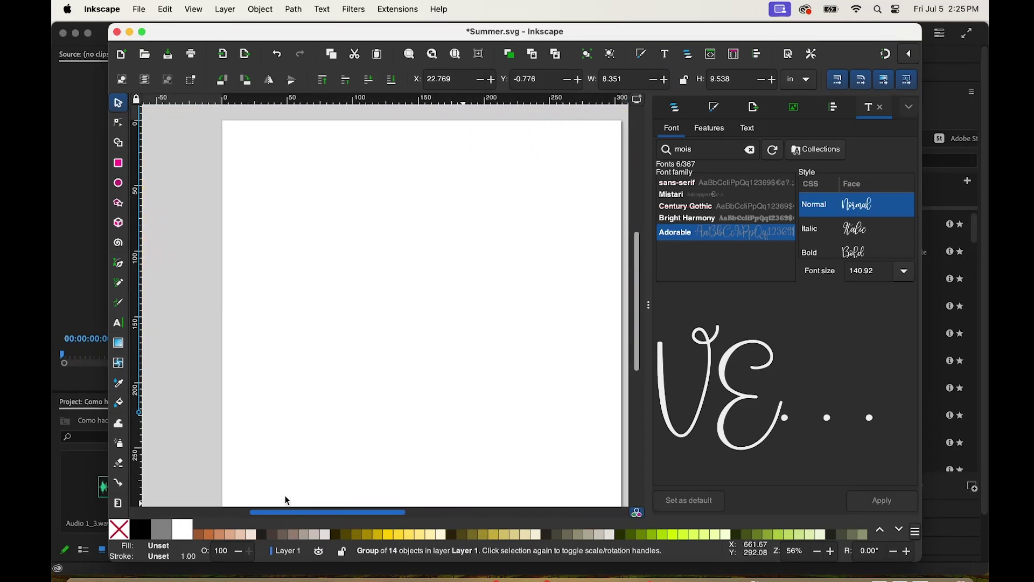
pyautogui.click(121, 189)
pyautogui.moveTo(269, 178); pyautogui.dragTo(571, 480)
pyautogui.press('s')
pyautogui.moveTo(458, 388); pyautogui.dragTo(534, 380)
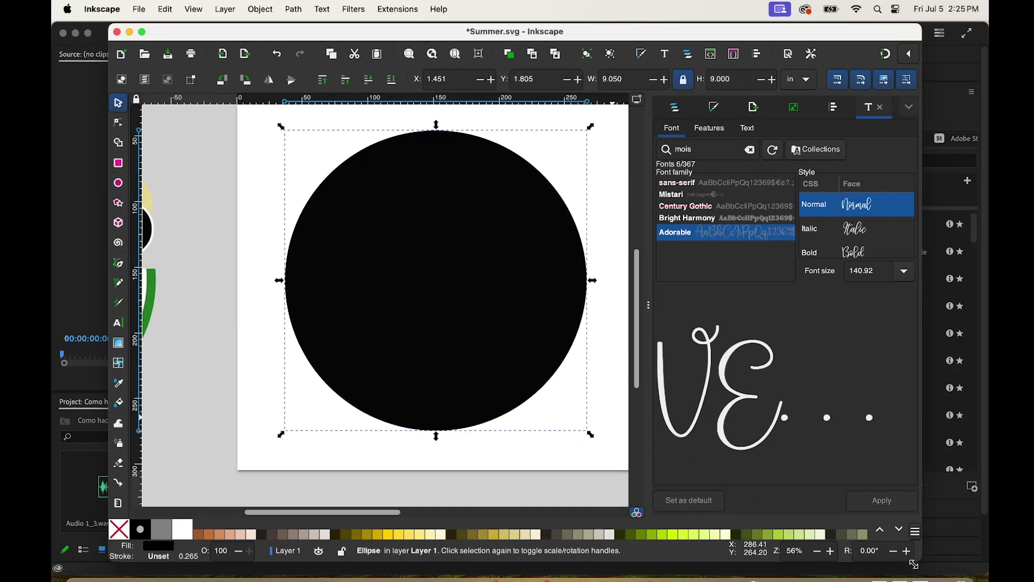
# Step: Fill the black circle on the page with teal blue from the colour palette
pyautogui.click(898, 531)
pyautogui.click(898, 531)
pyautogui.click(898, 532)
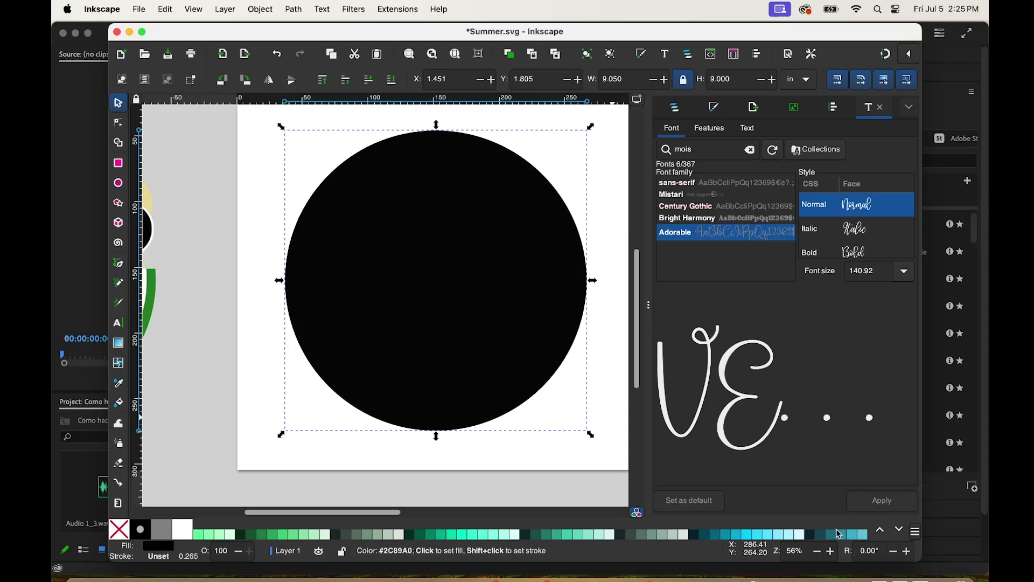
pyautogui.click(723, 536)
# Step: Duplicate the teal circle and offset one of the two circles toward the page's lower edge
pyautogui.rightClick(369, 262)
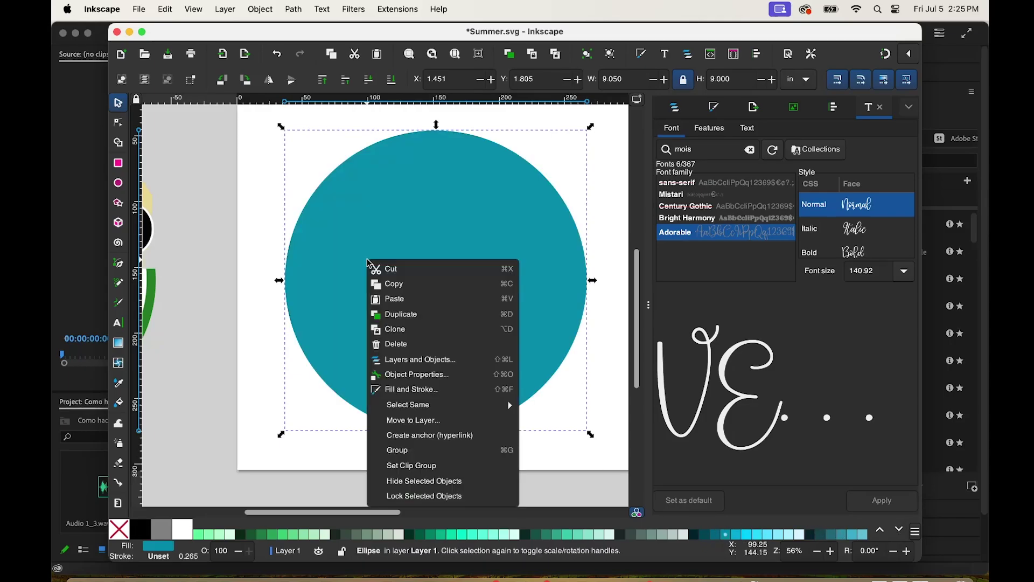
pyautogui.click(444, 299)
pyautogui.moveTo(436, 185); pyautogui.dragTo(439, 289)
# Step: Apply the Torn Edges distortion filter to the upper teal circle and lay the plain circle over it
pyautogui.click(352, 14)
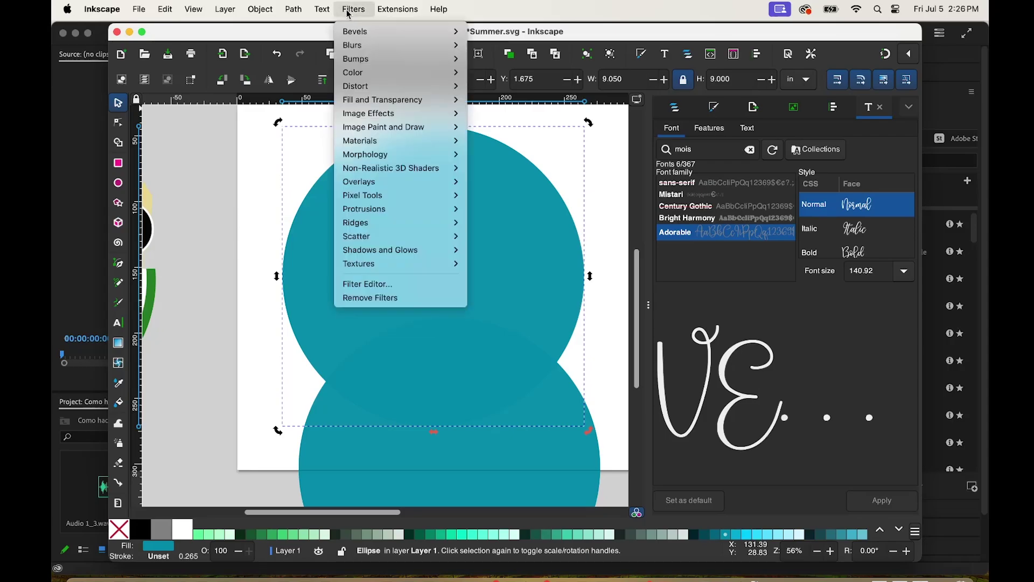
pyautogui.moveTo(392, 88)
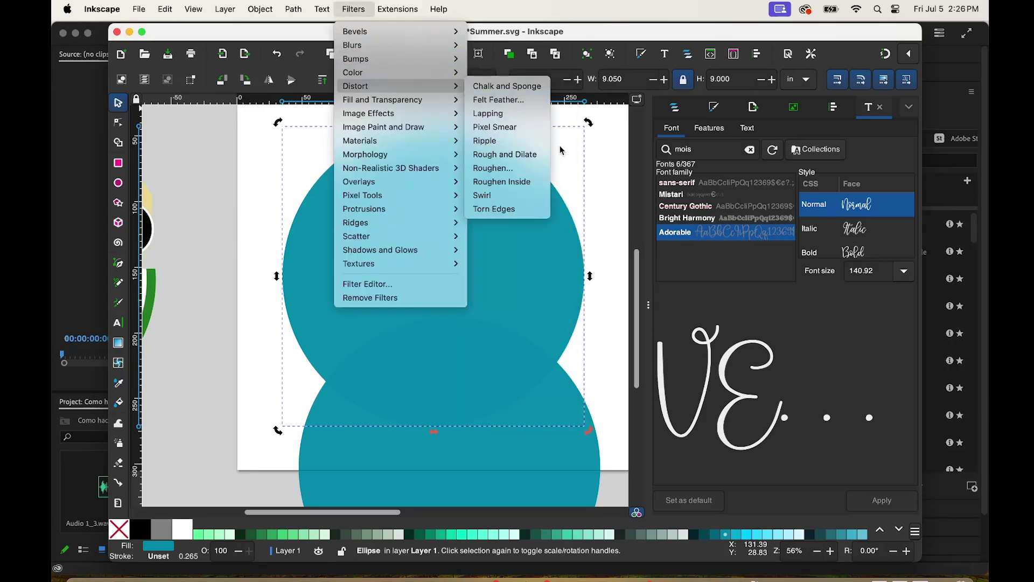
pyautogui.click(509, 213)
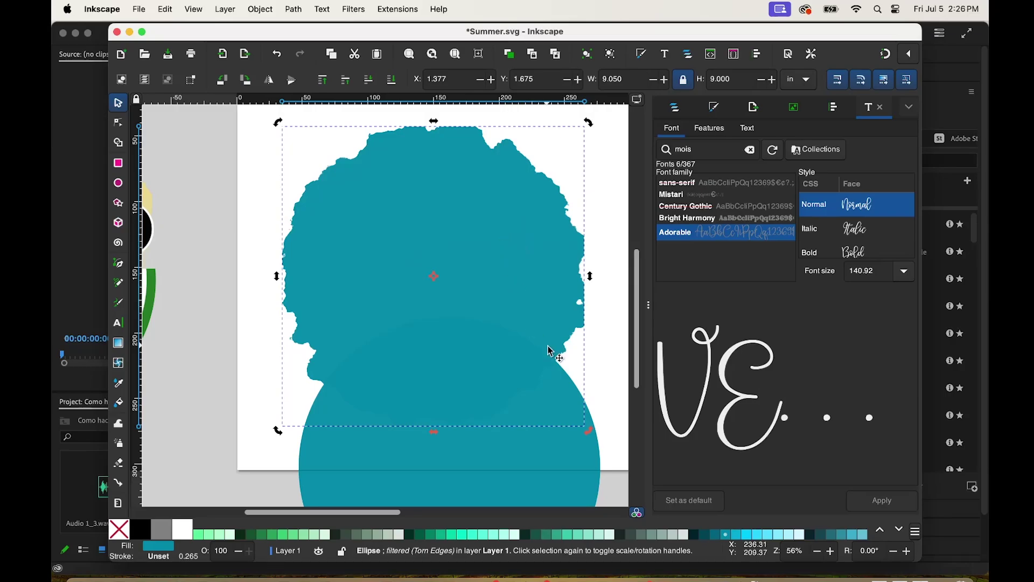
pyautogui.moveTo(533, 480); pyautogui.dragTo(516, 288)
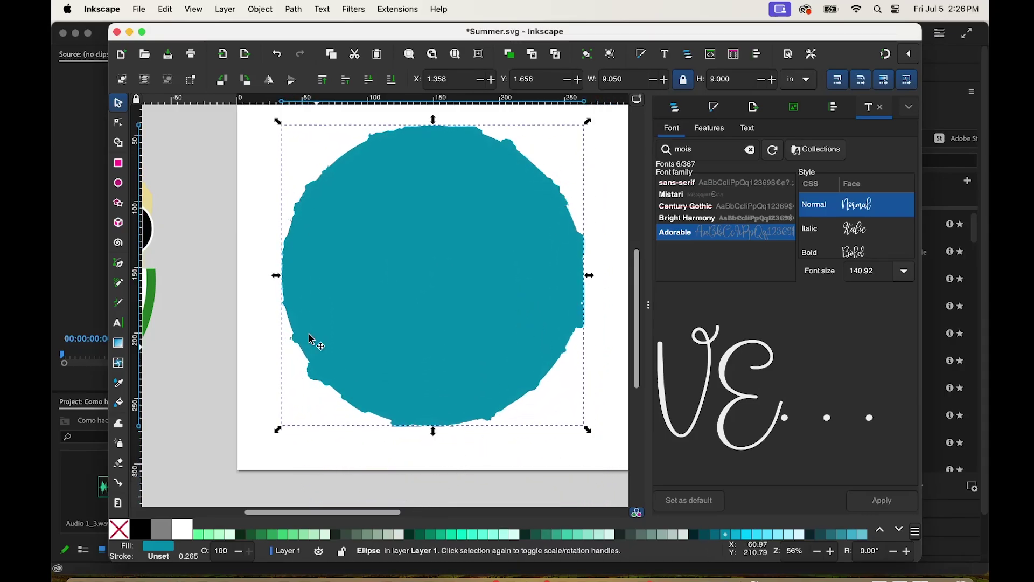
pyautogui.moveTo(311, 339); pyautogui.dragTo(353, 240)
# Step: Duplicate the plain teal circle and place the copy in the empty area below the page
pyautogui.rightClick(341, 236)
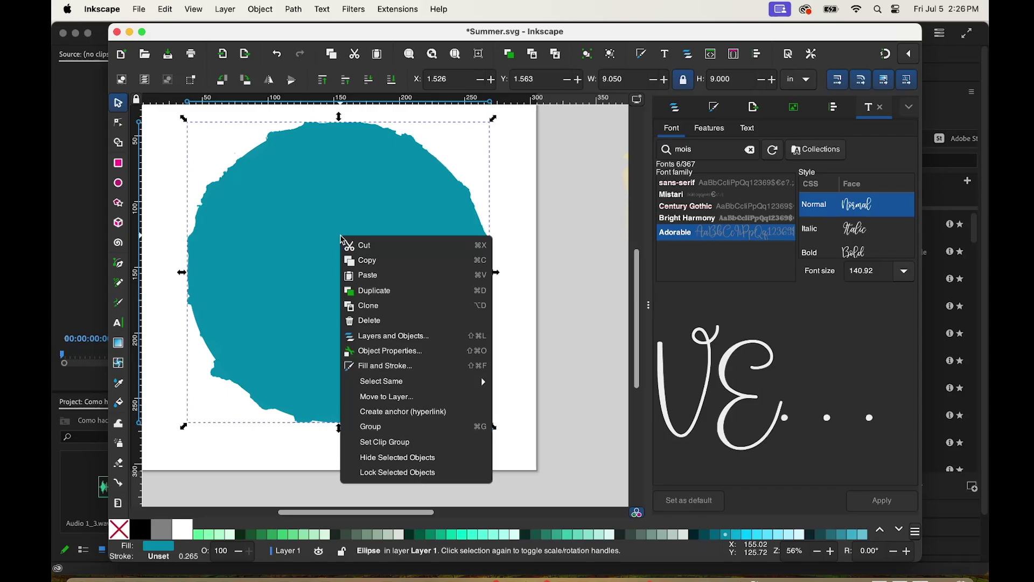
pyautogui.click(392, 292)
pyautogui.scroll(-5, 468, 216)
pyautogui.moveTo(390, 183); pyautogui.dragTo(396, 431)
pyautogui.scroll(-3, 462, 293)
pyautogui.moveTo(462, 293); pyautogui.dragTo(410, 387)
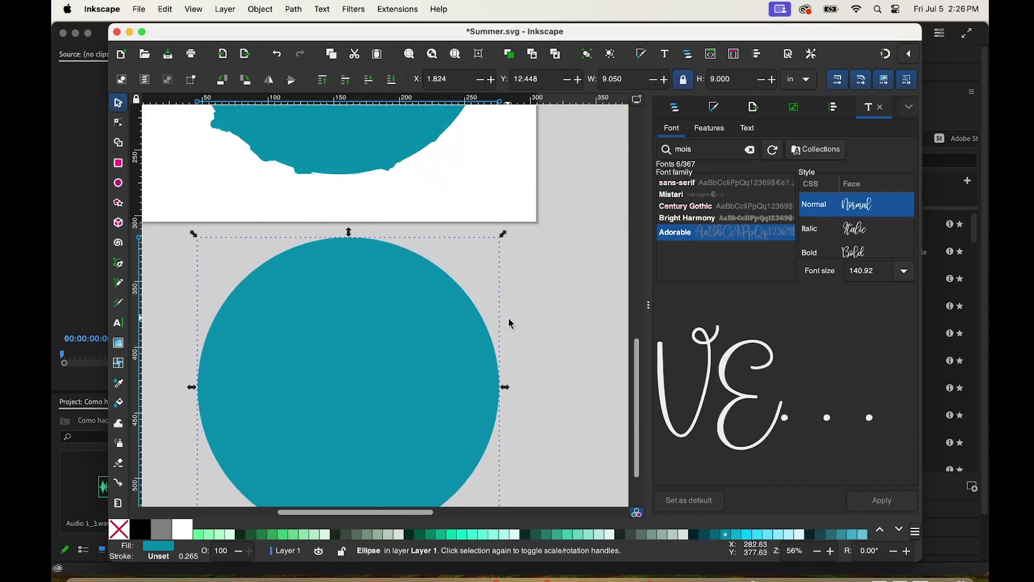
pyautogui.scroll(-4, 512, 324)
pyautogui.moveTo(411, 273); pyautogui.dragTo(396, 294)
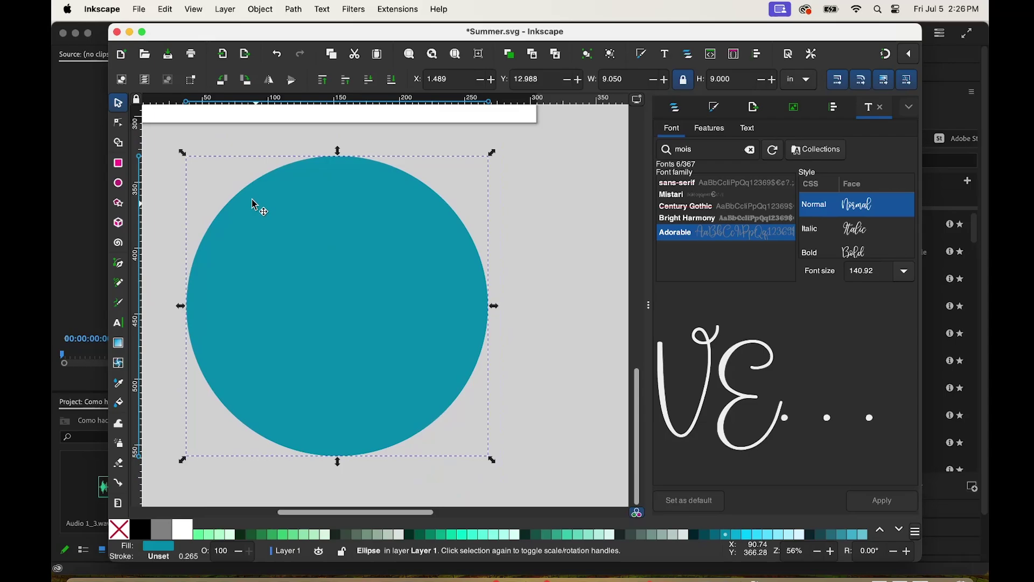
# Step: Draw a thin horizontal bar about 8.3 by 0.11 in across the lower circle's upper part and fill it black
pyautogui.click(120, 163)
pyautogui.moveTo(201, 196); pyautogui.dragTo(480, 208)
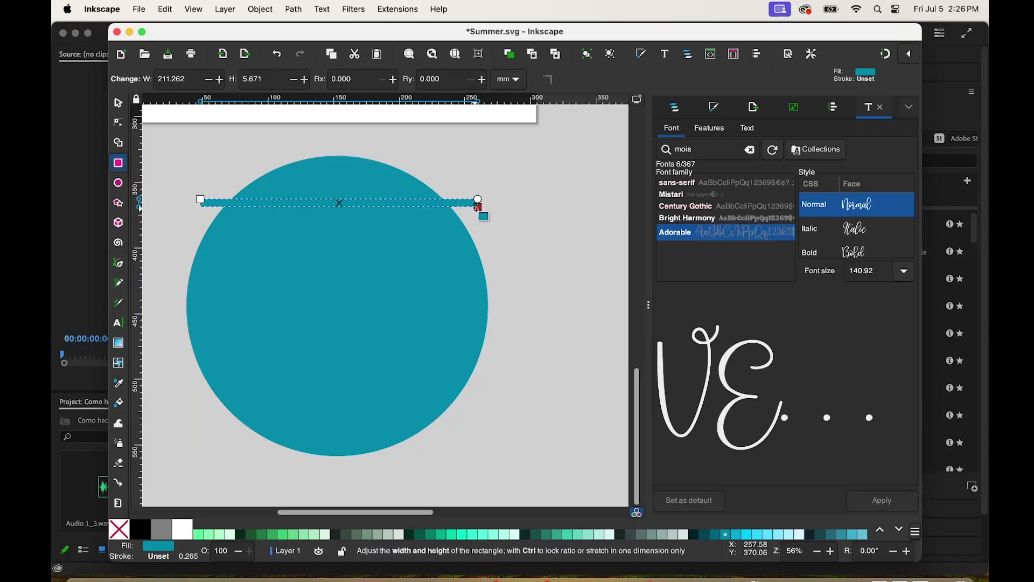
pyautogui.click(119, 102)
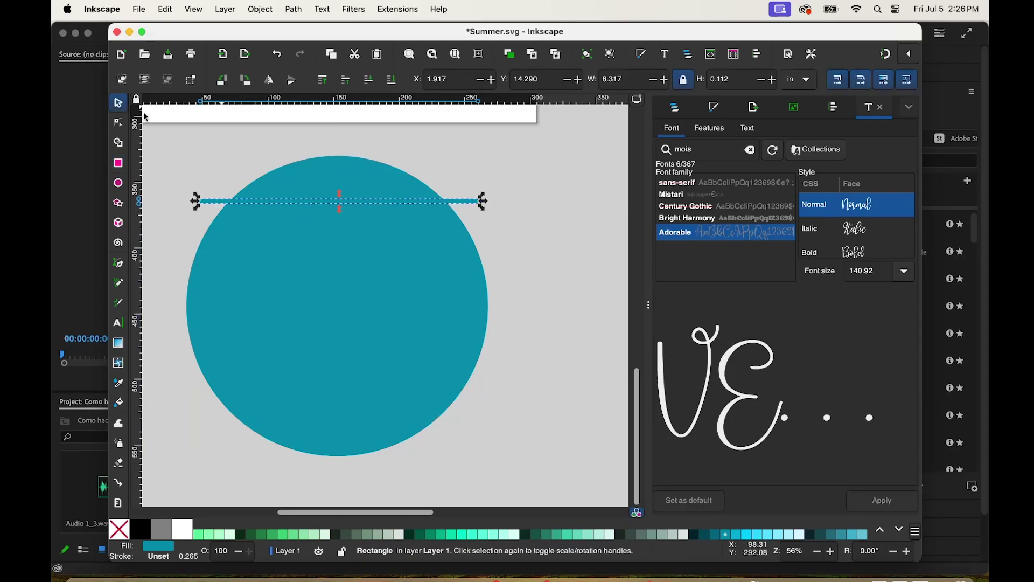
pyautogui.click(140, 529)
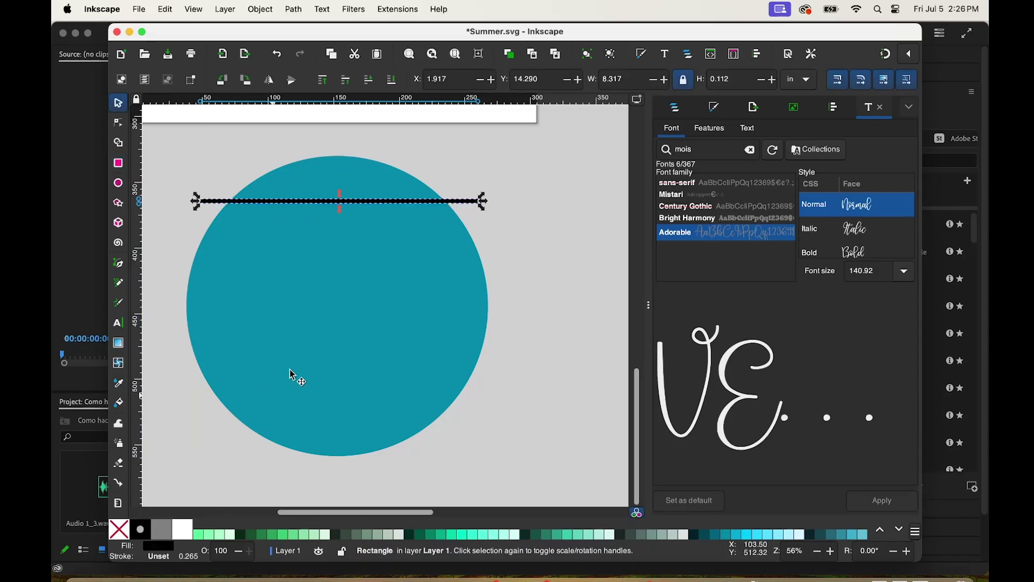
# Step: Duplicate the black bar three times down the circle, widening the copies past its edges, with the lowest about 10.9 in wide
pyautogui.rightClick(361, 208)
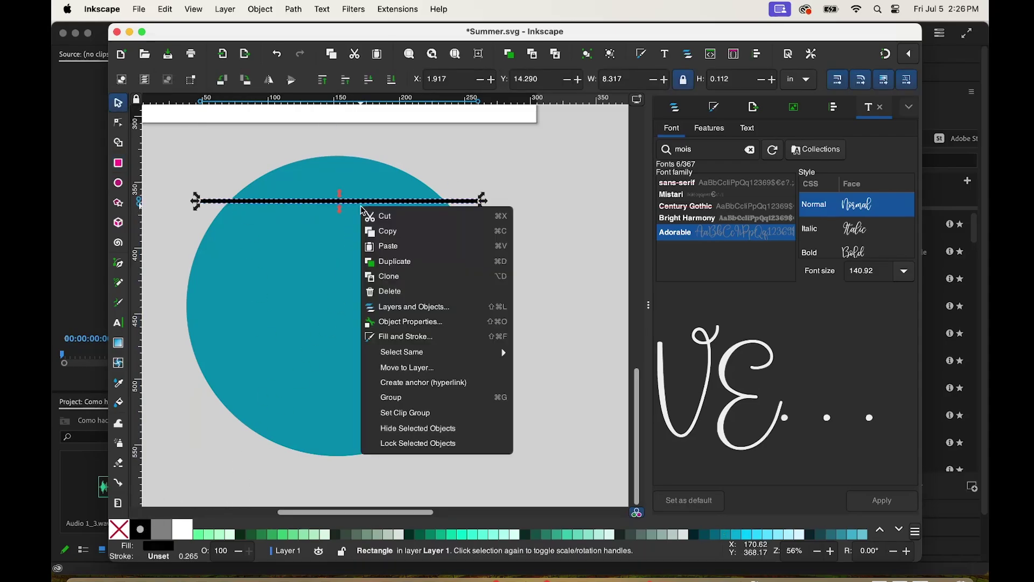
pyautogui.click(393, 264)
pyautogui.moveTo(385, 207); pyautogui.dragTo(383, 258)
pyautogui.moveTo(484, 253); pyautogui.dragTo(509, 252)
pyautogui.rightClick(447, 260)
pyautogui.click(468, 312)
pyautogui.moveTo(409, 264); pyautogui.dragTo(406, 318)
pyautogui.moveTo(496, 308); pyautogui.dragTo(434, 393)
pyautogui.press('super+d')
pyautogui.click(531, 428)
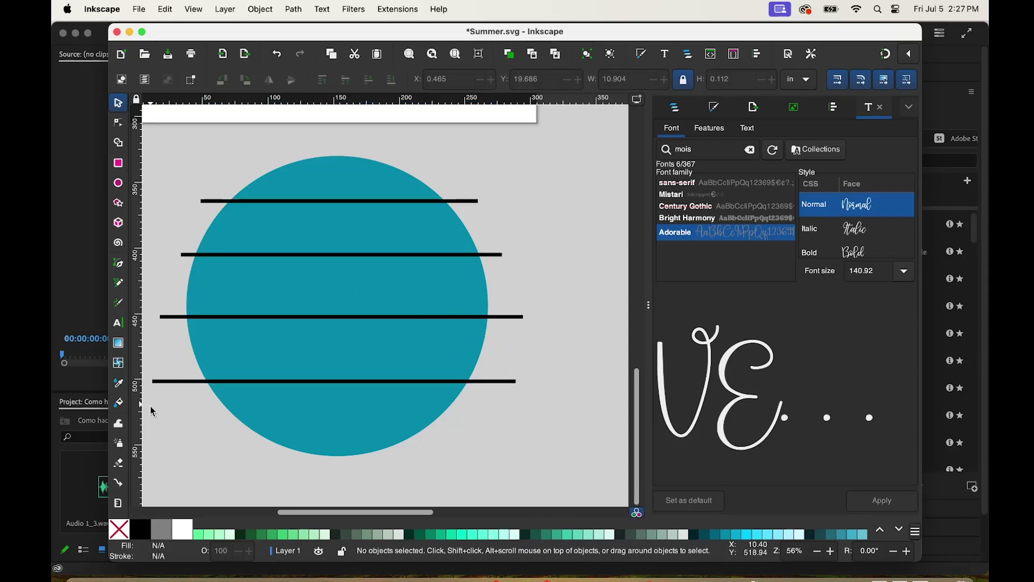
# Step: Fill the circle's five bands between the bars with black using the Paint Bucket, and delete the four bars
pyautogui.click(119, 402)
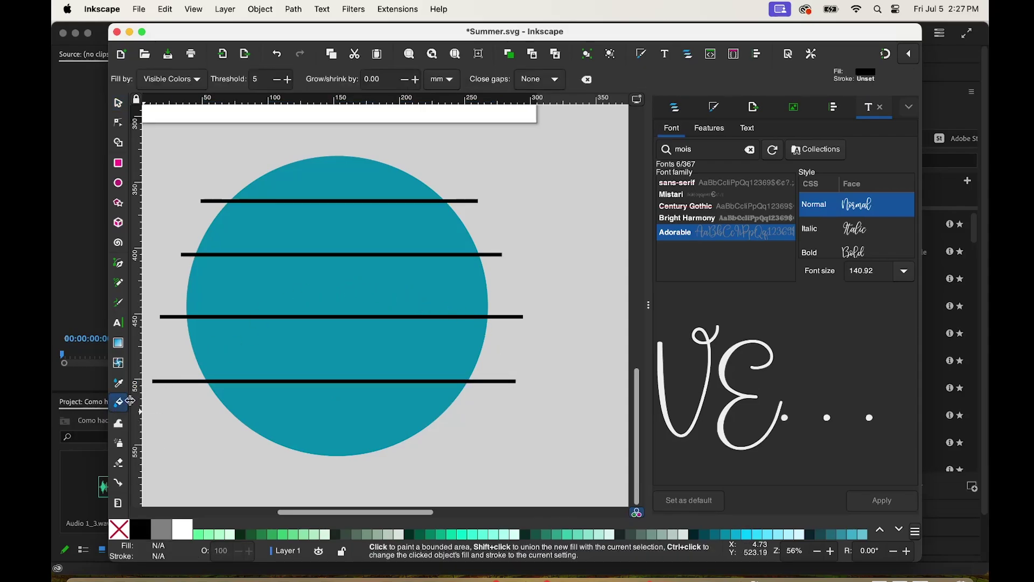
pyautogui.click(335, 175)
pyautogui.click(340, 222)
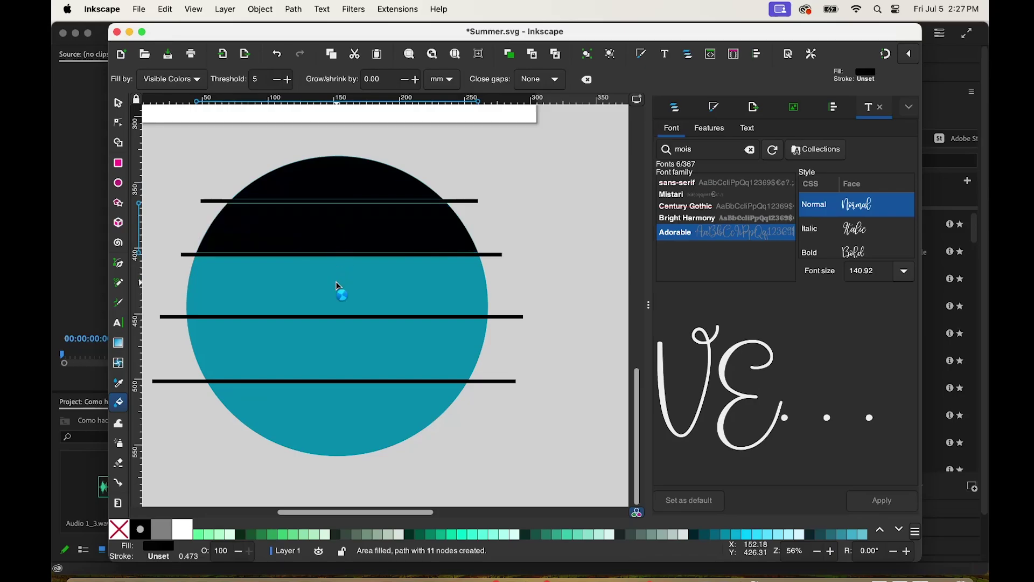
pyautogui.click(341, 285)
pyautogui.click(345, 337)
pyautogui.click(354, 400)
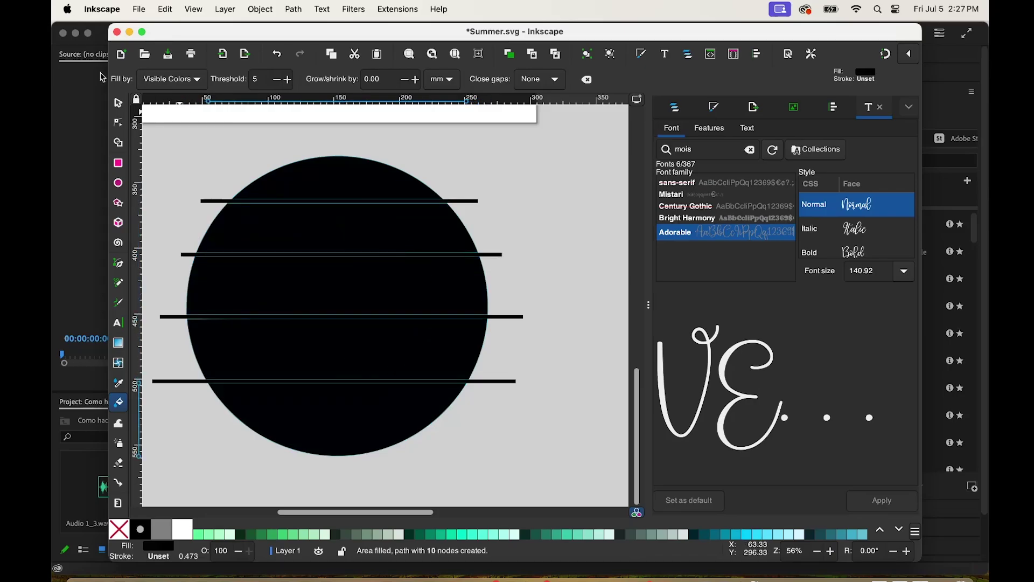
pyautogui.click(118, 104)
pyautogui.click(529, 357)
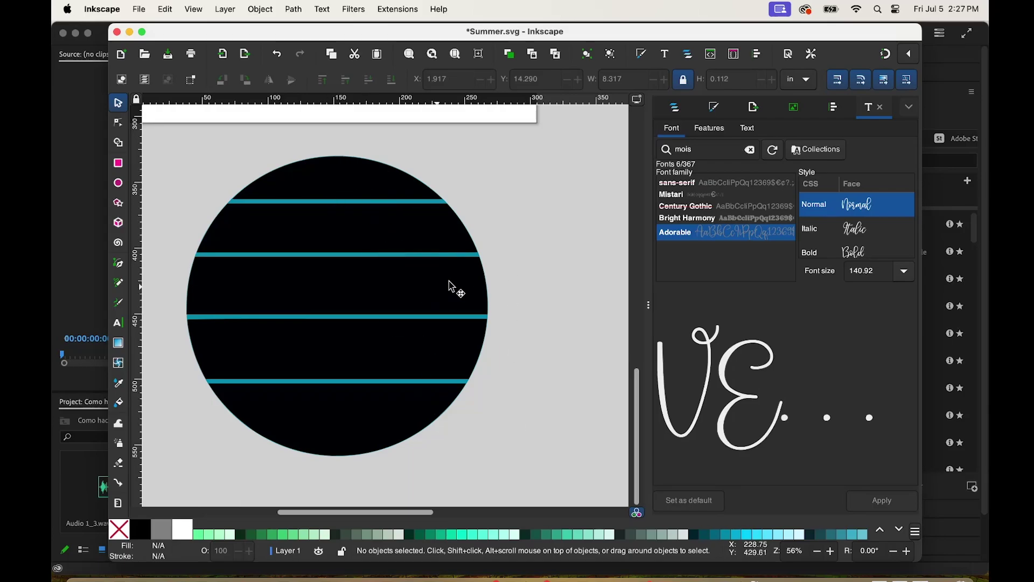
# Step: Fill the circle's bottom band with a light peach color
pyautogui.click(338, 381)
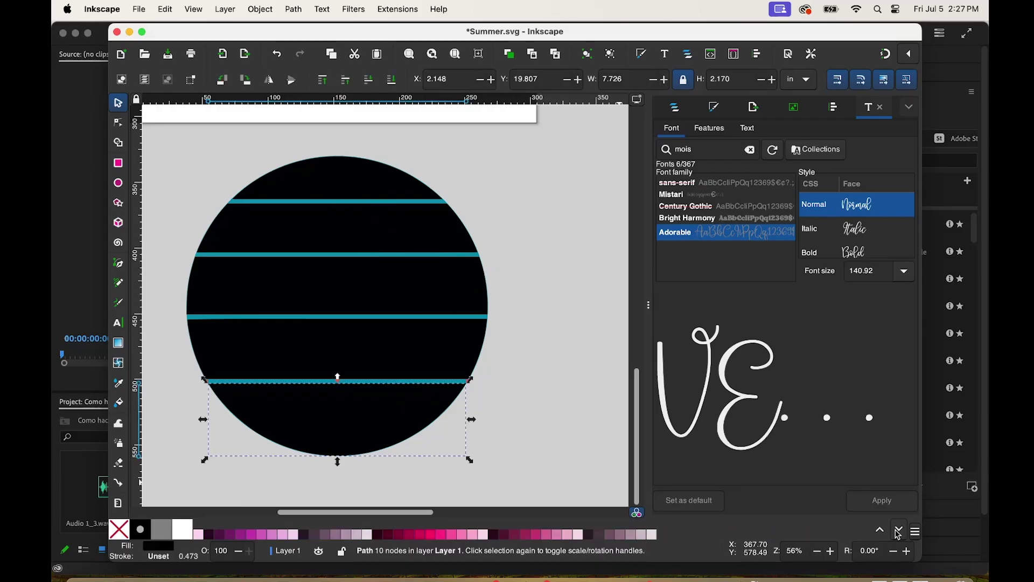
pyautogui.click(882, 531)
pyautogui.click(882, 532)
pyautogui.click(882, 531)
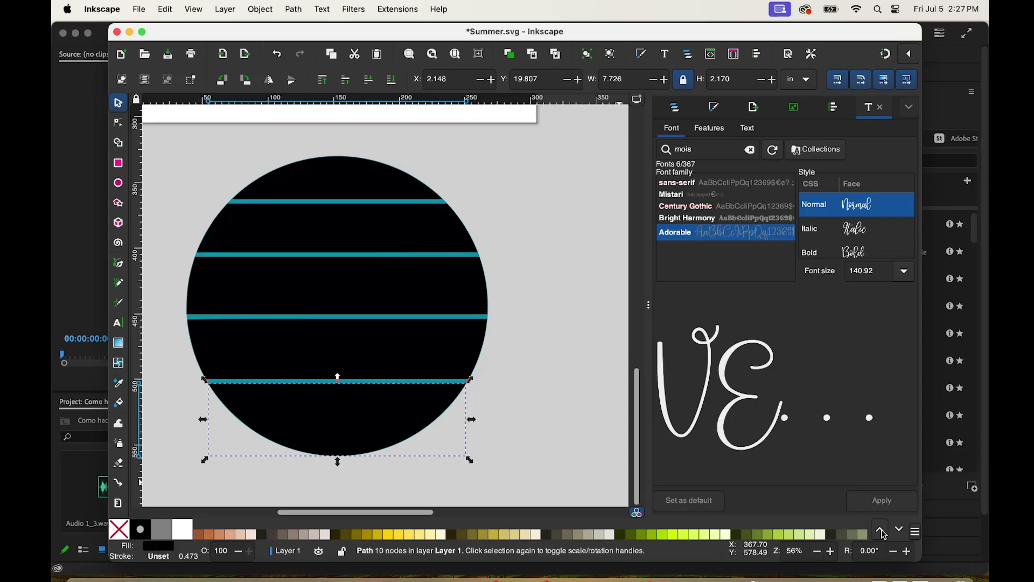
pyautogui.click(526, 535)
pyautogui.click(246, 535)
# Step: Fill the fourth band of the circle, just above the peach one, with dark teal
pyautogui.click(378, 357)
pyautogui.click(882, 531)
pyautogui.click(882, 531)
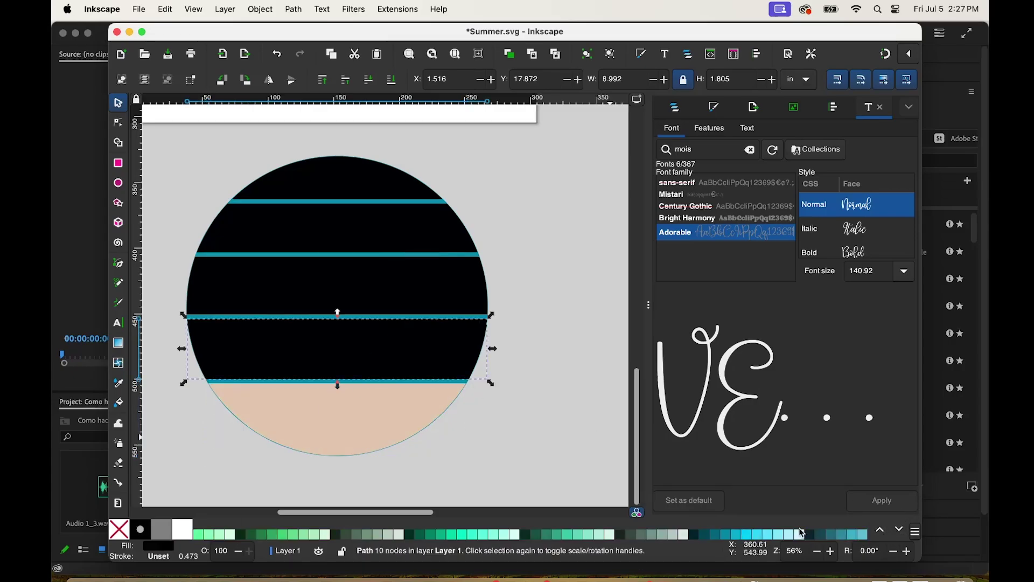
pyautogui.click(378, 535)
pyautogui.click(389, 535)
# Step: Fill the middle band with pink #E9AFAF, the band above it with paler pink, and the top band with white
pyautogui.click(194, 302)
pyautogui.scroll(-1, 190, 308)
pyautogui.click(631, 534)
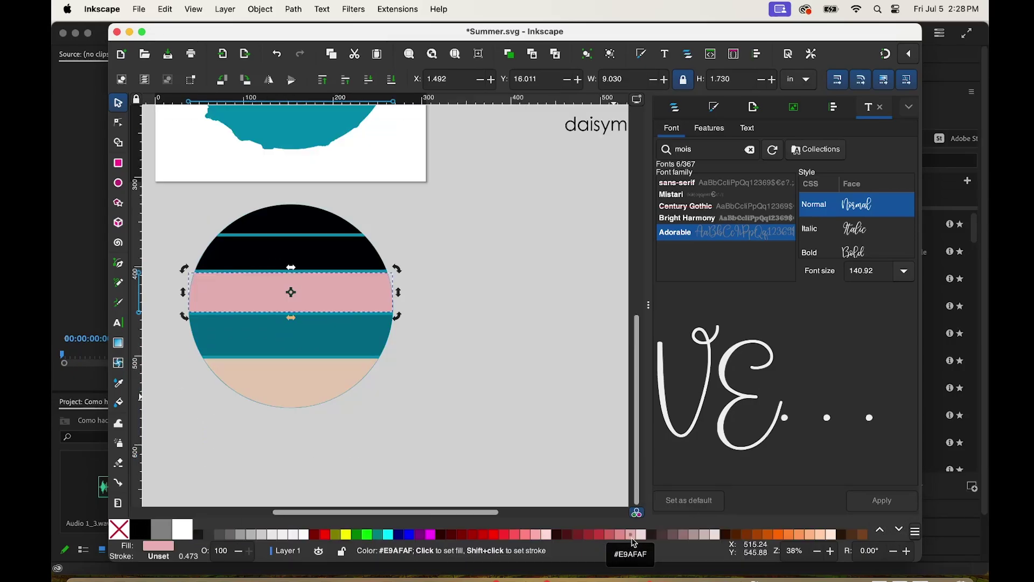
pyautogui.click(384, 261)
pyautogui.click(641, 535)
pyautogui.click(302, 220)
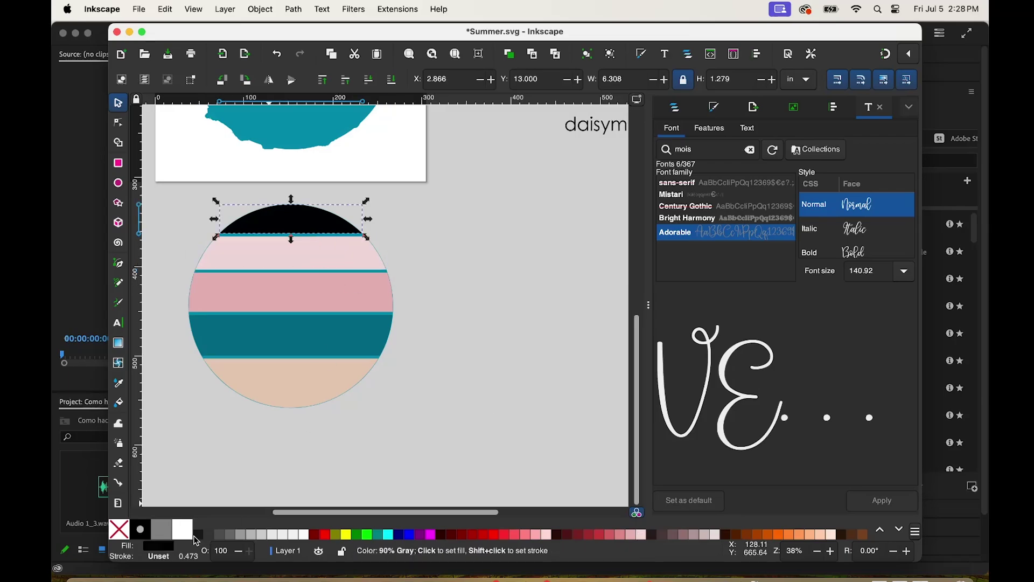
pyautogui.click(183, 529)
pyautogui.click(446, 394)
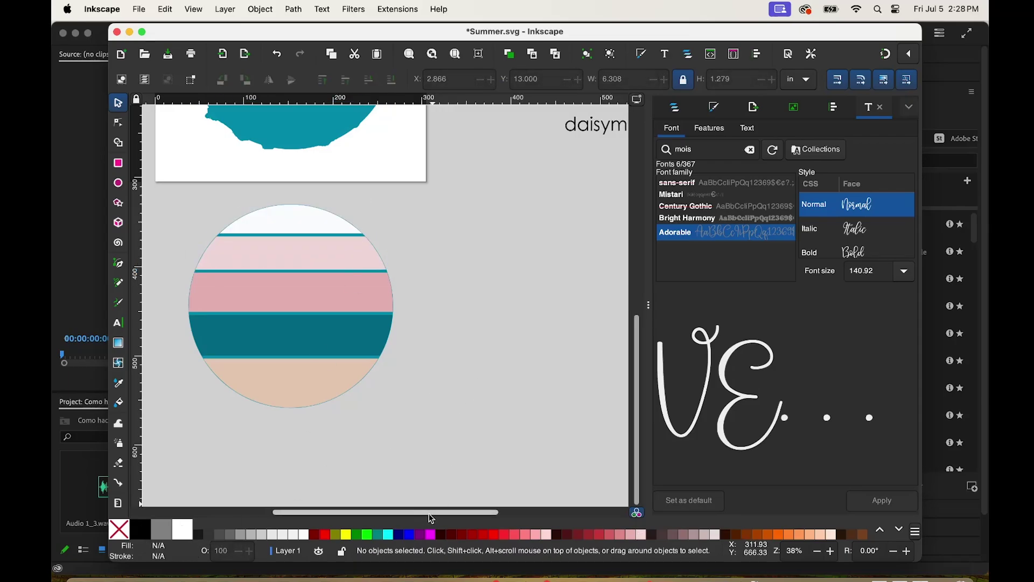
# Step: Move the plain teal circle out from behind the colored bands and delete it
pyautogui.hscroll(-5, 464, 425)
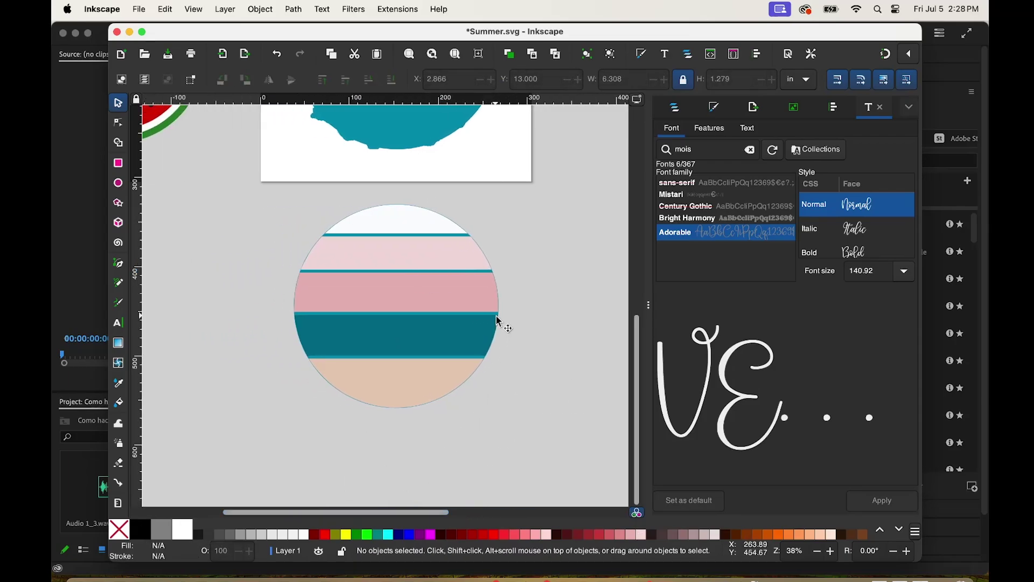
pyautogui.click(498, 321)
pyautogui.click(436, 388)
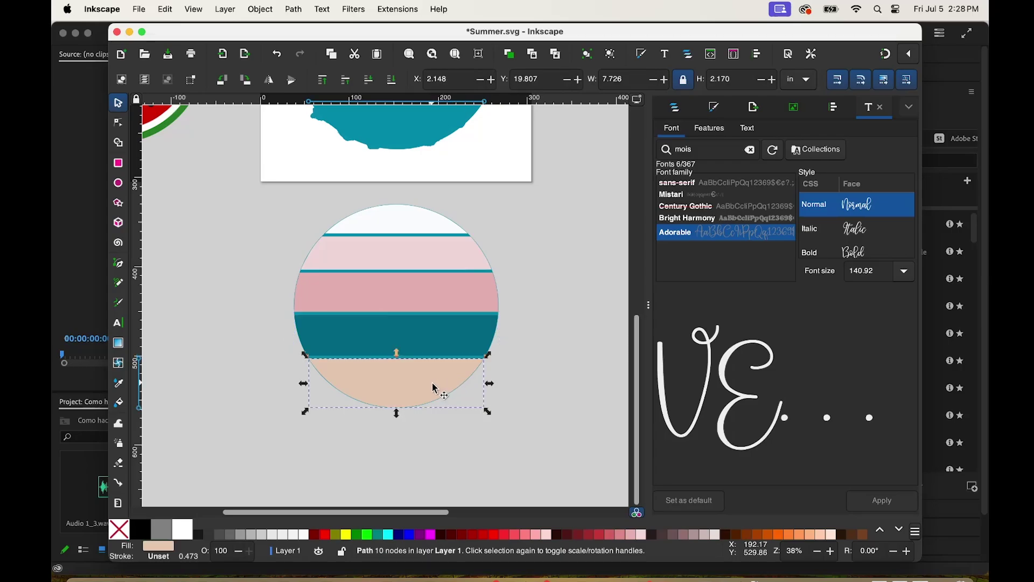
pyautogui.click(463, 404)
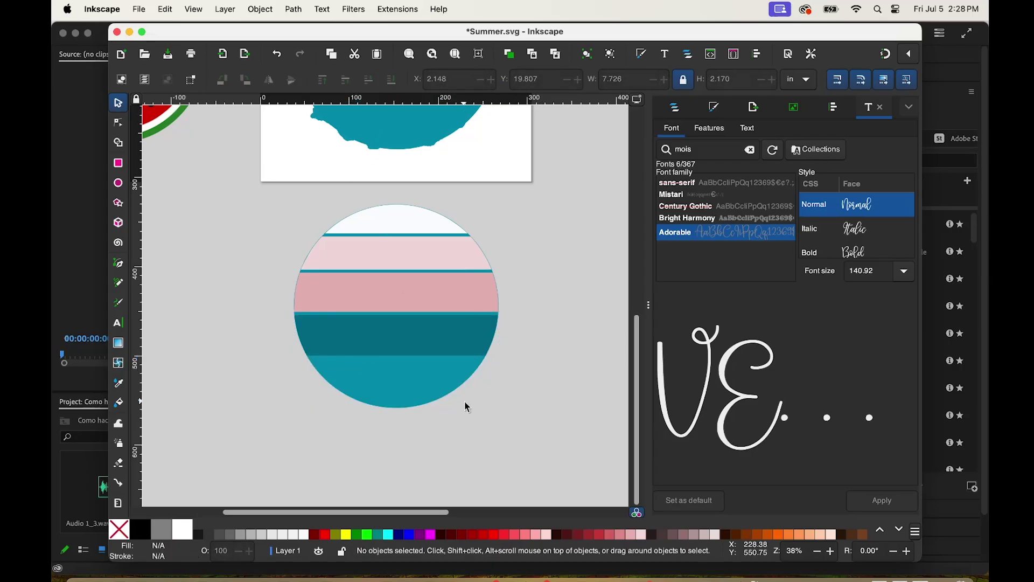
pyautogui.moveTo(431, 404); pyautogui.dragTo(173, 423)
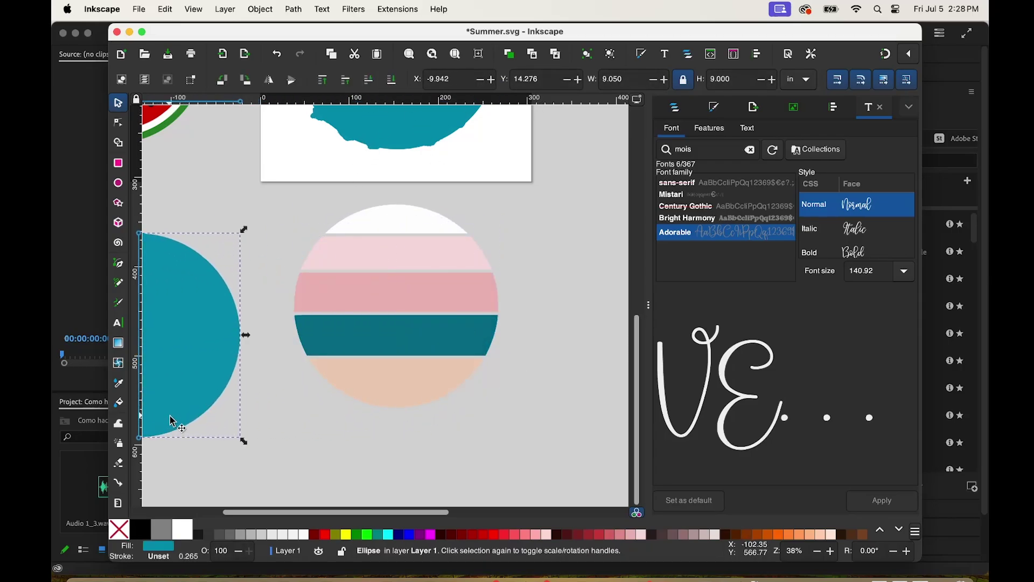
pyautogui.press('Delete')
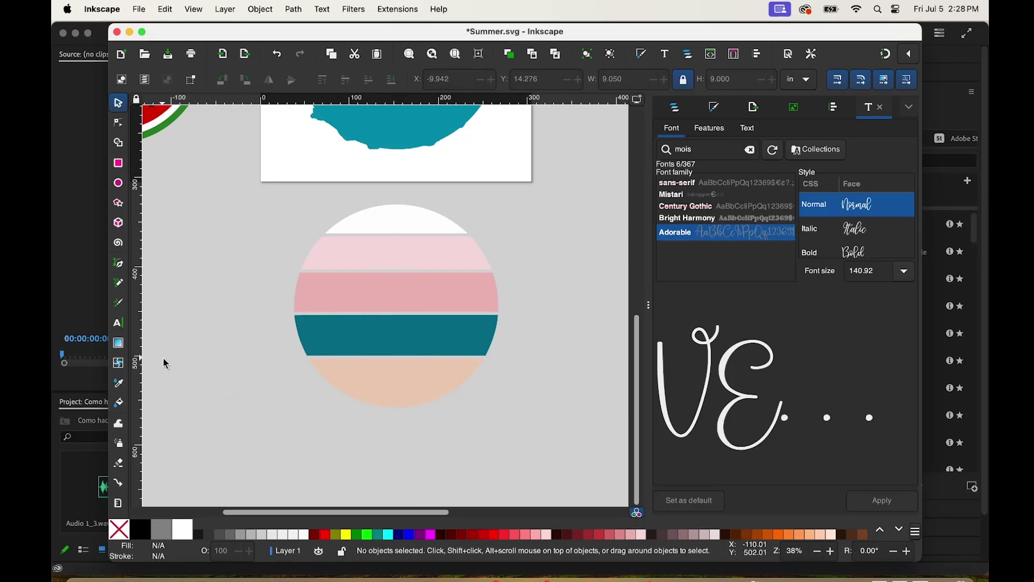
# Step: Apply vertical linear gradients to the four upper bands so their colors fade to transparent toward the top
pyautogui.click(119, 344)
pyautogui.moveTo(401, 352); pyautogui.dragTo(395, 210)
pyautogui.click(399, 311)
pyautogui.hotkey('ctrl', 'z')
pyautogui.click(398, 221)
pyautogui.press('s')
# Step: Try to group the five bands of the lower circle
pyautogui.click(556, 459)
pyautogui.moveTo(555, 459); pyautogui.dragTo(256, 183)
pyautogui.rightClick(383, 277)
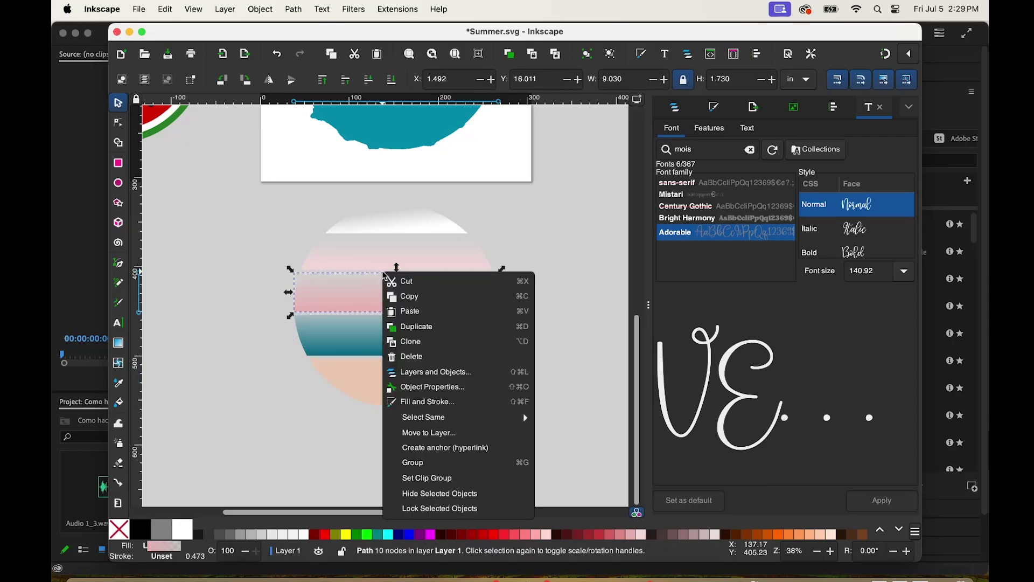
pyautogui.scroll(-2, 502, 422)
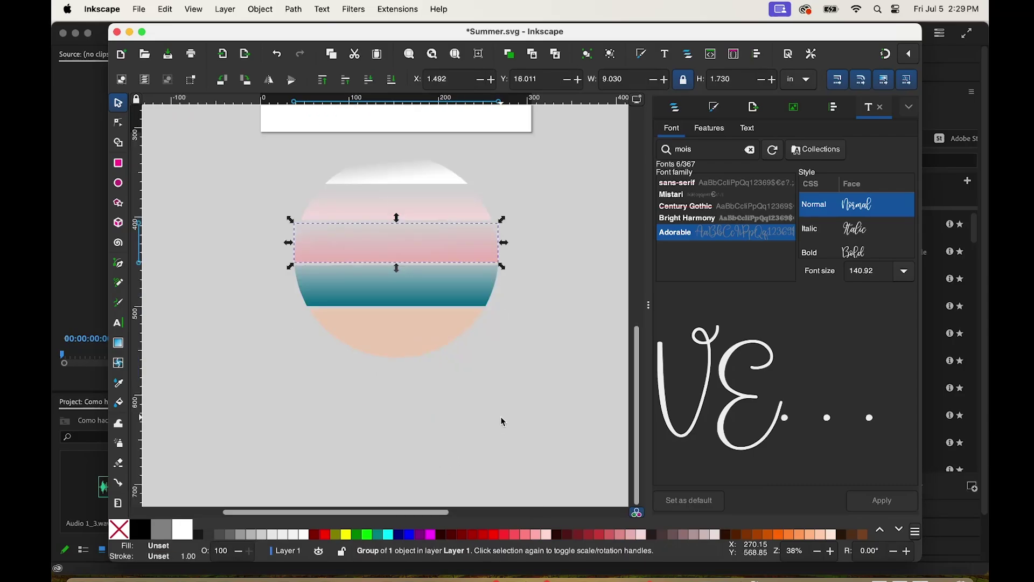
# Step: Fill the smooth circle on the page with white, and shrink and center it inside the torn teal edge
pyautogui.scroll(8, 501, 422)
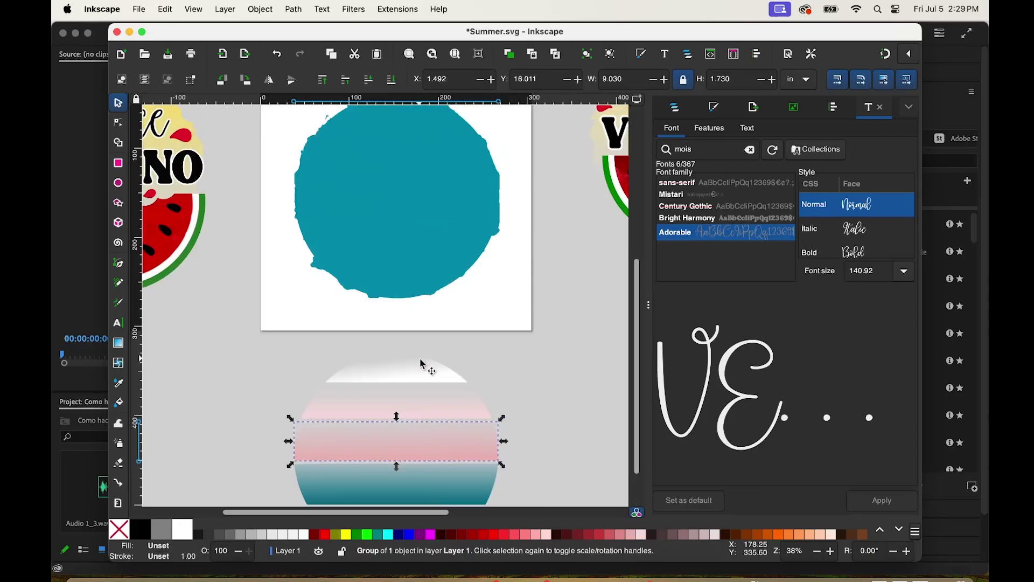
pyautogui.click(406, 231)
pyautogui.moveTo(406, 231); pyautogui.dragTo(427, 260)
pyautogui.click(184, 529)
pyautogui.moveTo(515, 305); pyautogui.dragTo(491, 284)
pyautogui.moveTo(424, 224); pyautogui.dragTo(432, 233)
# Step: Select all five bands of the lower circle and group them
pyautogui.click(426, 429)
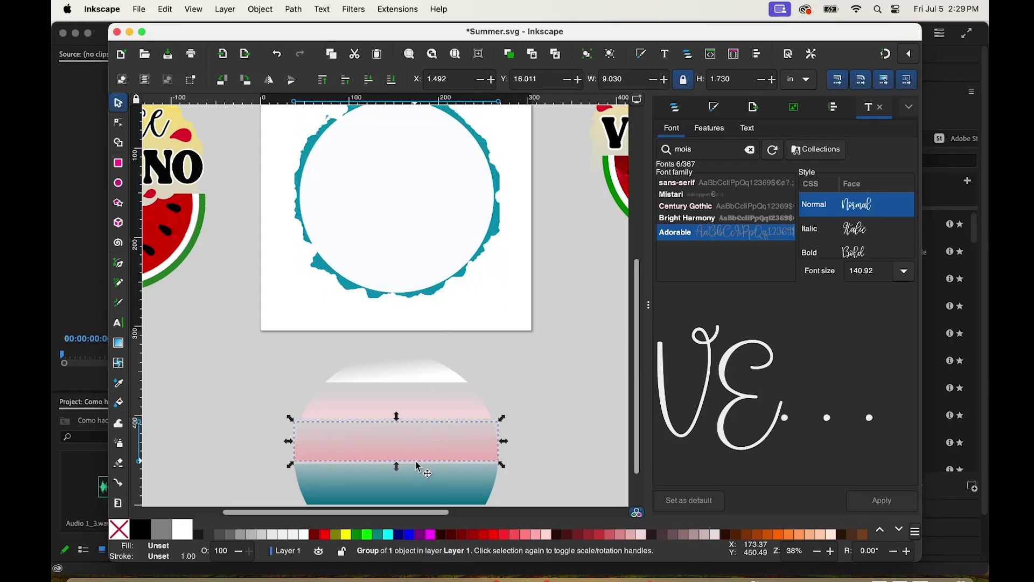
pyautogui.keyDown('ctrl'); pyautogui.click(420, 468); pyautogui.keyUp('ctrl')
pyautogui.scroll(-4, 314, 389)
pyautogui.moveTo(537, 479); pyautogui.dragTo(226, 236)
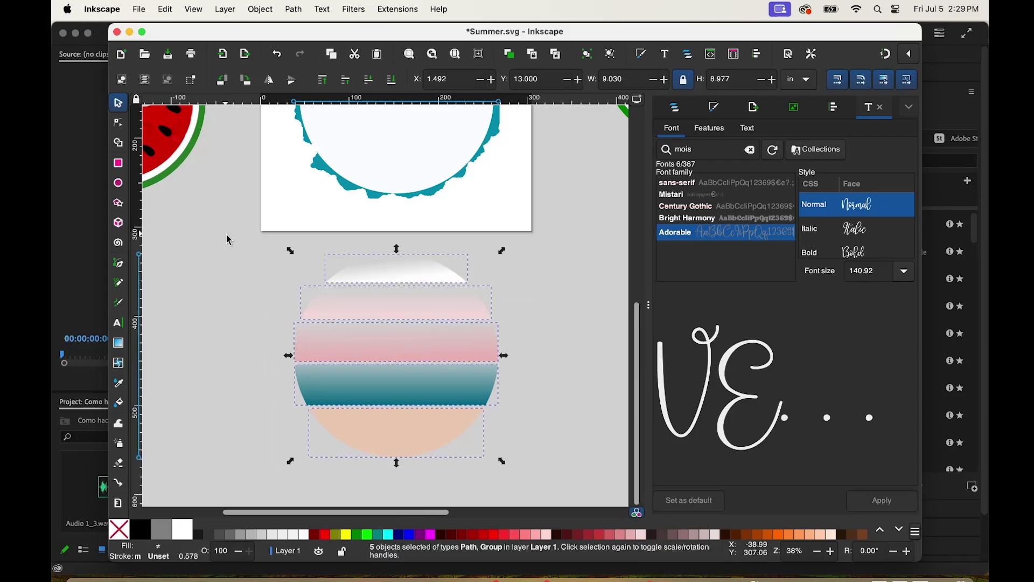
pyautogui.rightClick(385, 300)
pyautogui.click(419, 227)
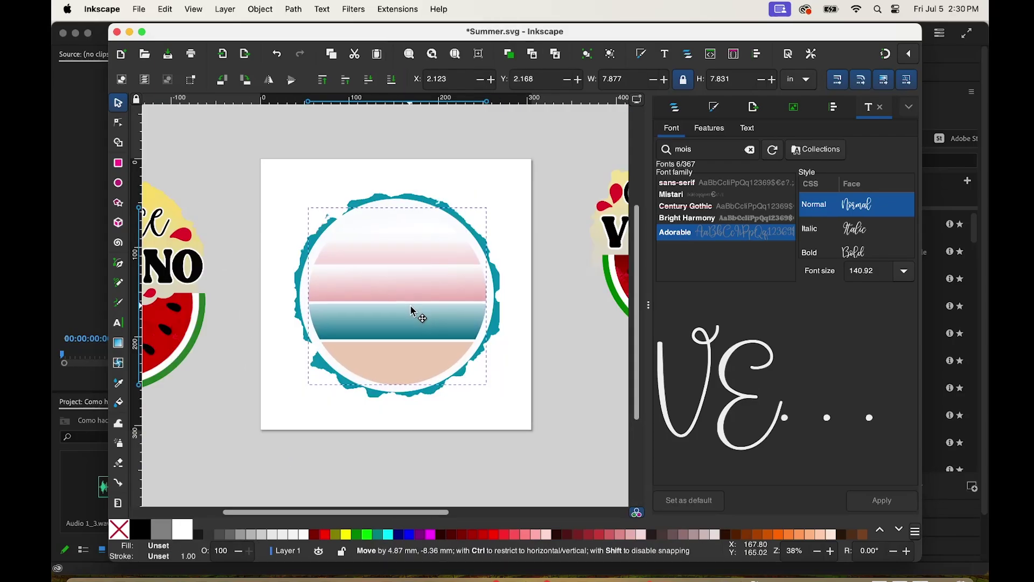
# Step: Scale the band group to about 8.15 in wide and center it inside the white circle on the page
pyautogui.moveTo(415, 312); pyautogui.dragTo(410, 311)
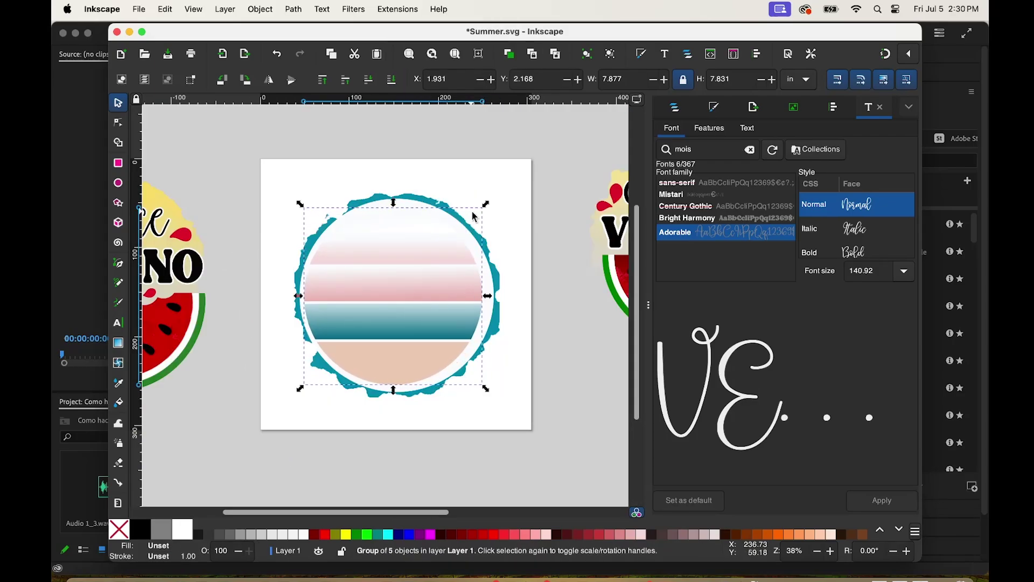
pyautogui.moveTo(487, 204)
pyautogui.mouseDown()
pyautogui.moveTo(505, 205)
pyautogui.moveTo(494, 203)
pyautogui.mouseUp()
pyautogui.moveTo(418, 289); pyautogui.dragTo(422, 298)
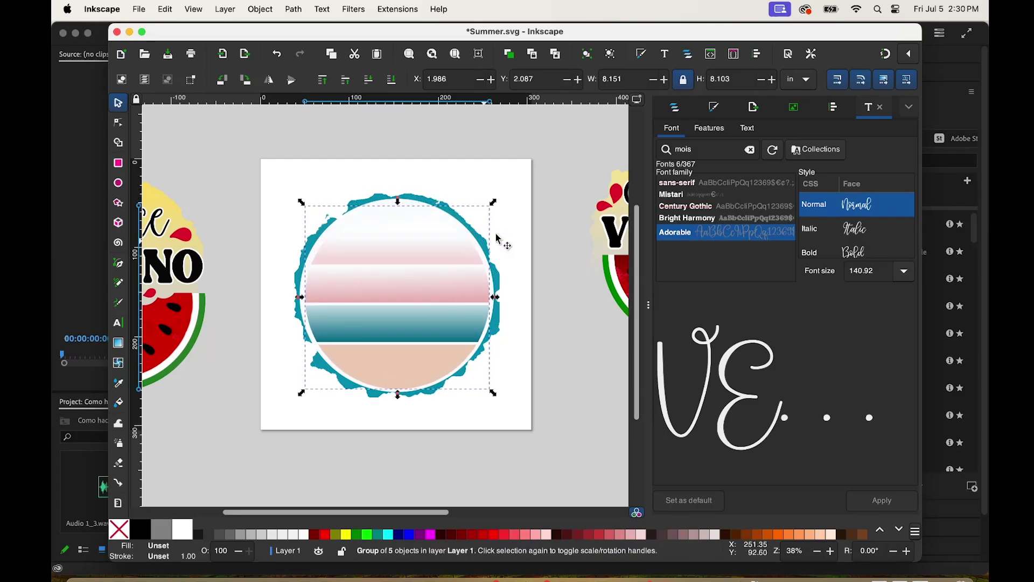
pyautogui.click(523, 205)
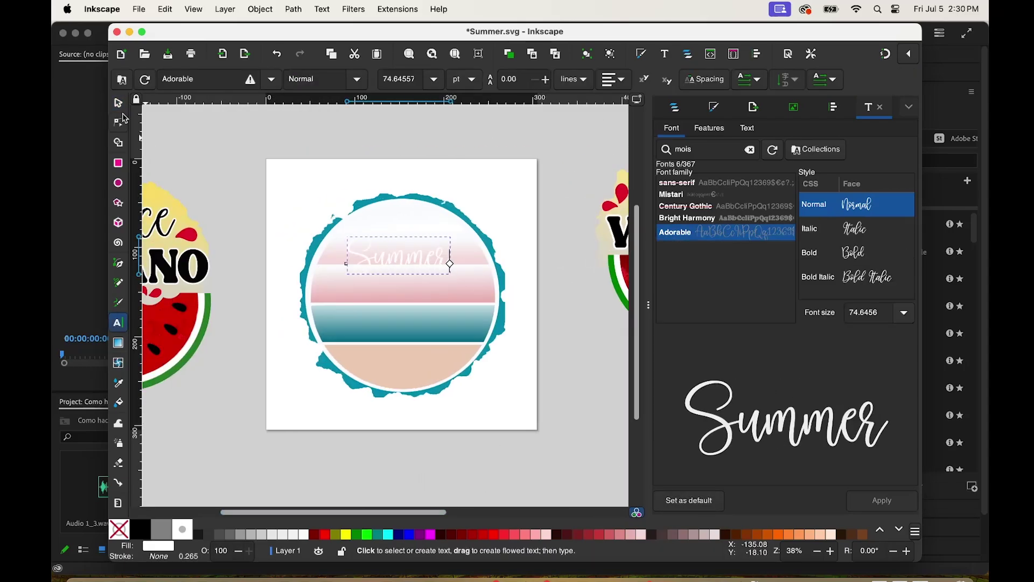
# Step: Set the "Summer" text in Bright Harmony, retype it as "SUMMER", and size it about 7.7 in wide across the circle
pyautogui.moveTo(475, 286); pyautogui.dragTo(463, 286)
pyautogui.doubleClick(462, 285)
pyautogui.click(687, 217)
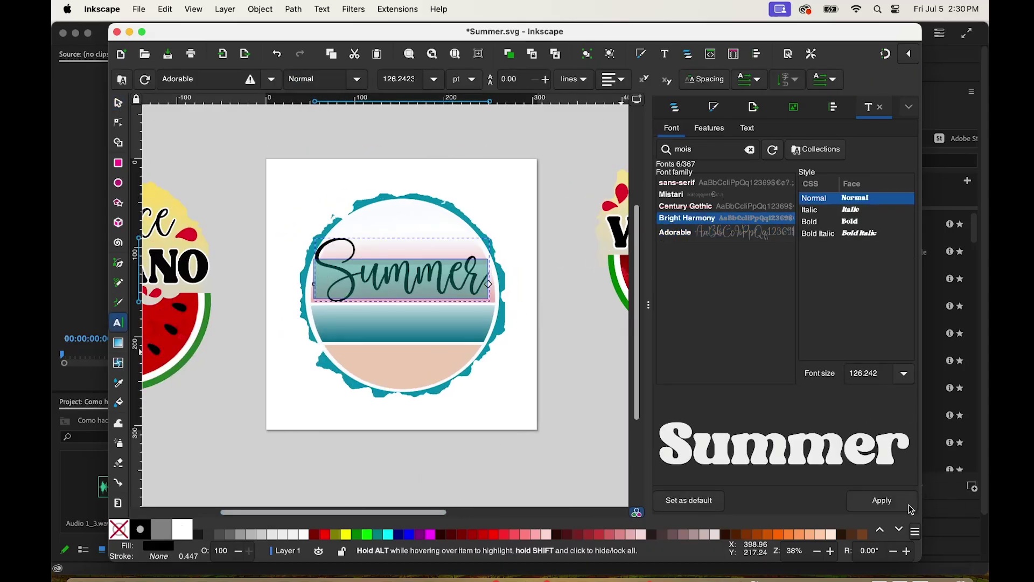
pyautogui.hotkey('ctrl', 'a')
pyautogui.write('SUMMERs')
pyautogui.moveTo(399, 272); pyautogui.dragTo(485, 288)
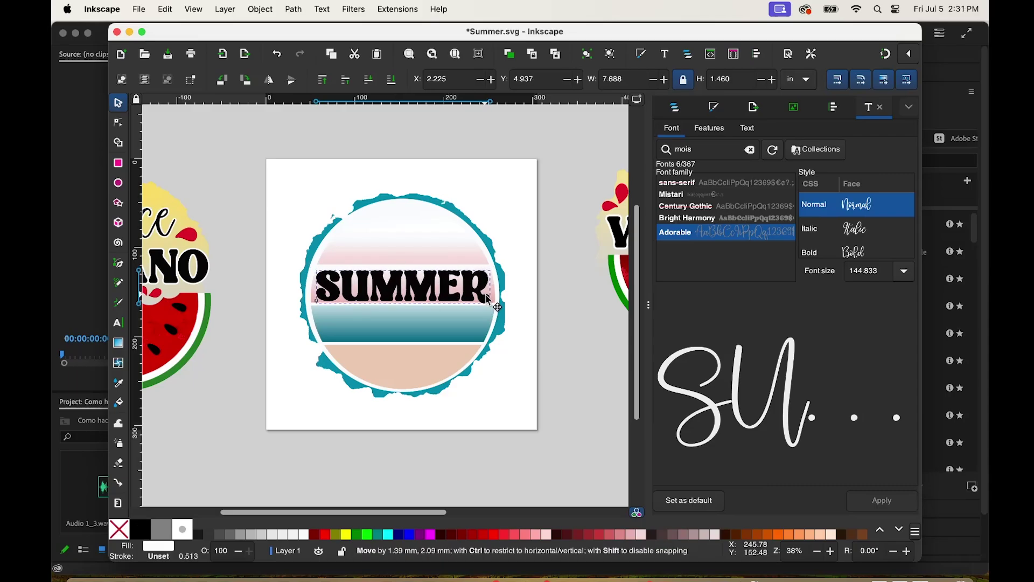
# Step: Add the text "Time" in the Mistari font, enlarge it to about 4.9 in wide, and place it overlapping the bottom of "SUMMER"
pyautogui.press('t')
pyautogui.click(371, 344)
pyautogui.write('Time')
pyautogui.click(673, 194)
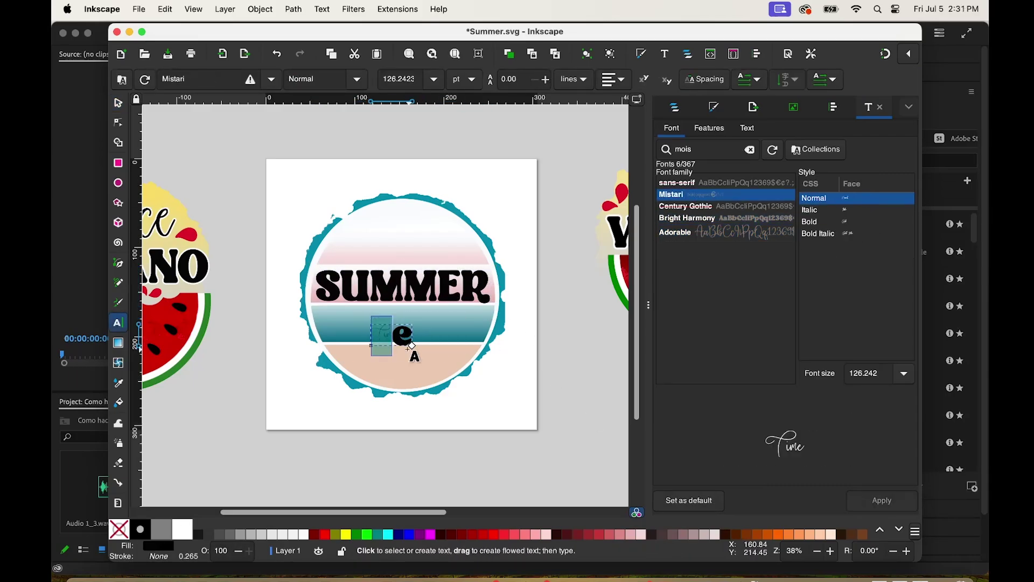
pyautogui.click(118, 102)
pyautogui.moveTo(399, 350); pyautogui.dragTo(475, 403)
pyautogui.moveTo(450, 263); pyautogui.dragTo(422, 330)
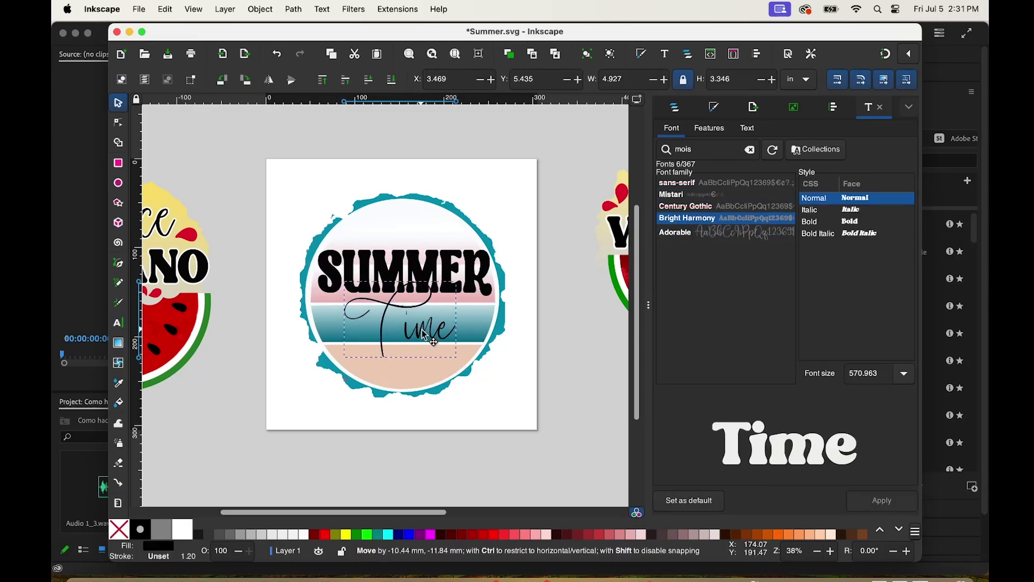
# Step: Create a linked offset of the "SUMMER" text and expand it slightly into a white outline around the letters
pyautogui.hscroll(3, 425, 345)
pyautogui.press('Escape')
pyautogui.click(337, 279)
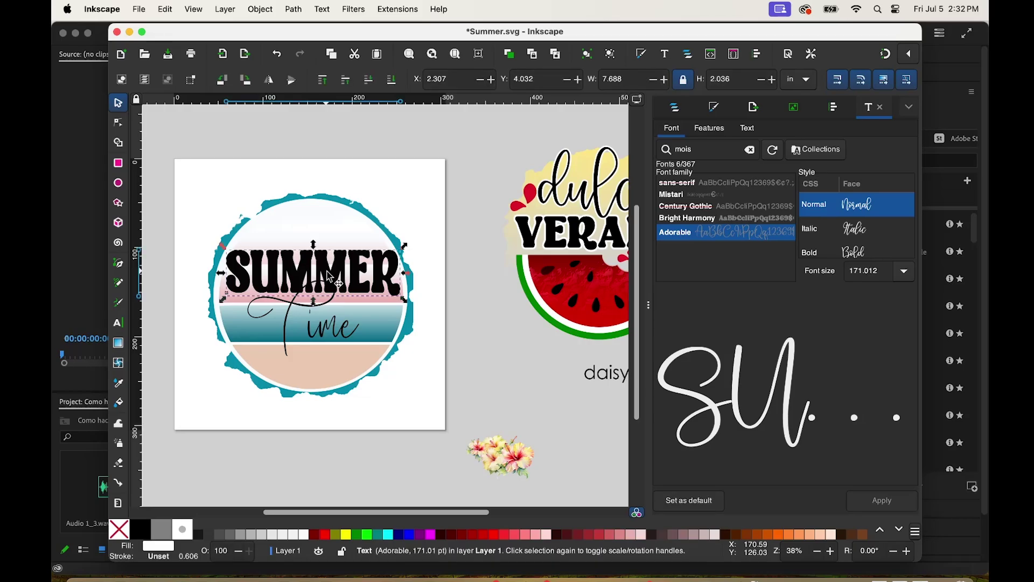
pyautogui.click(296, 11)
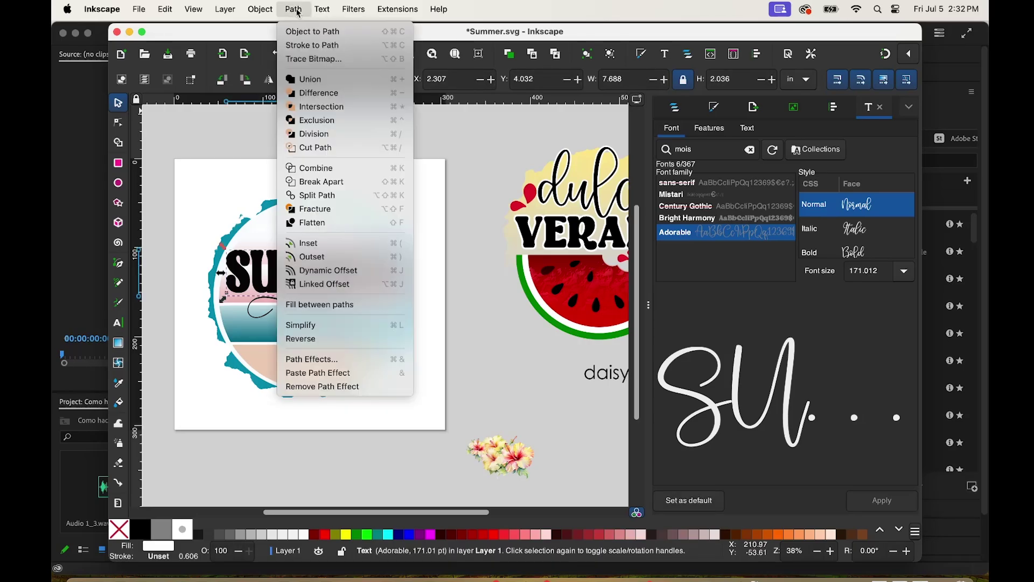
pyautogui.click(329, 285)
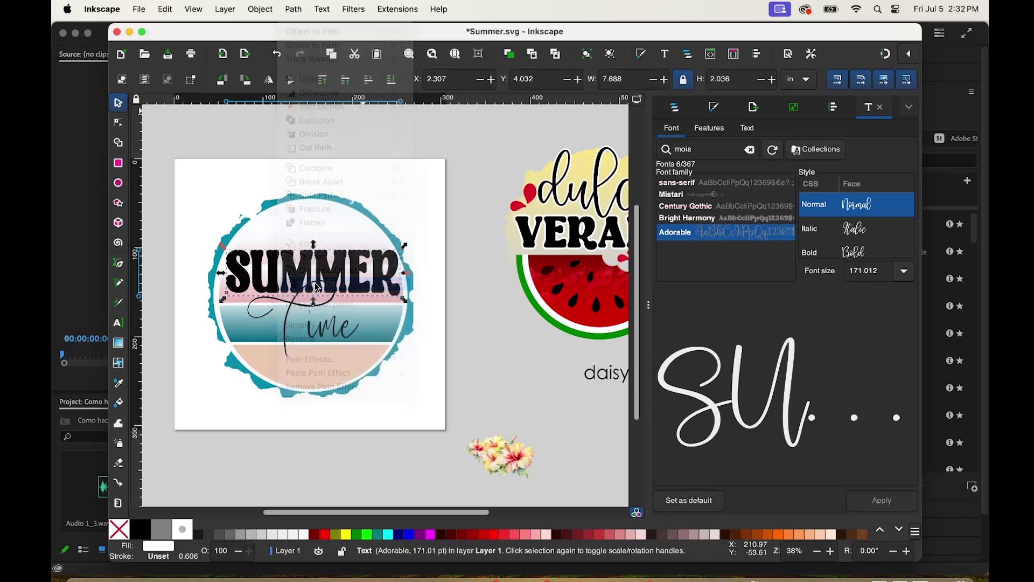
pyautogui.click(119, 125)
pyautogui.moveTo(240, 251); pyautogui.dragTo(236, 245)
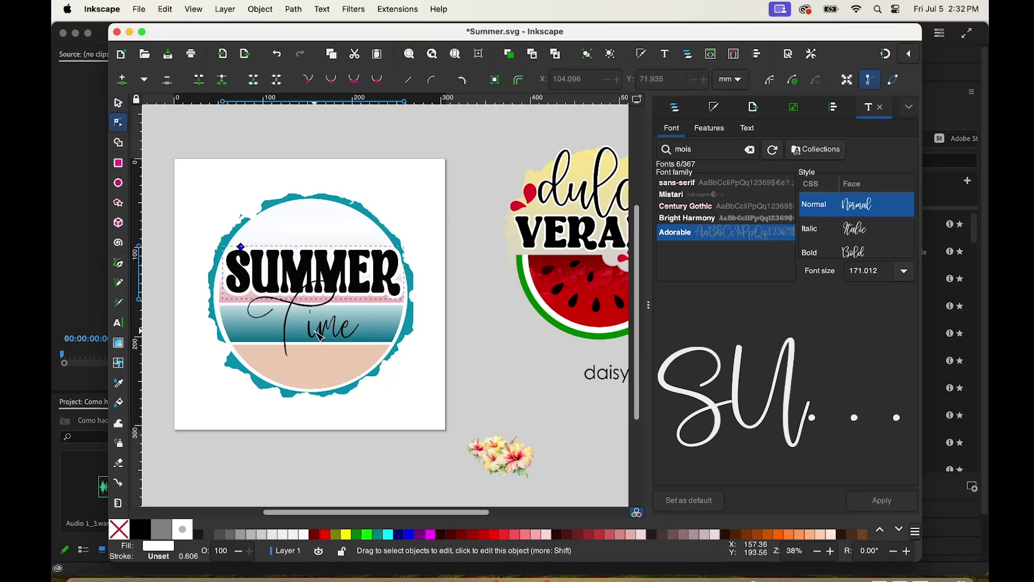
# Step: Create a linked offset of "Time", expand it slightly, fill it white, and lower it behind the lettering
pyautogui.click(287, 329)
pyautogui.click(322, 10)
pyautogui.click(330, 285)
pyautogui.moveTo(320, 281); pyautogui.dragTo(324, 272)
pyautogui.click(183, 530)
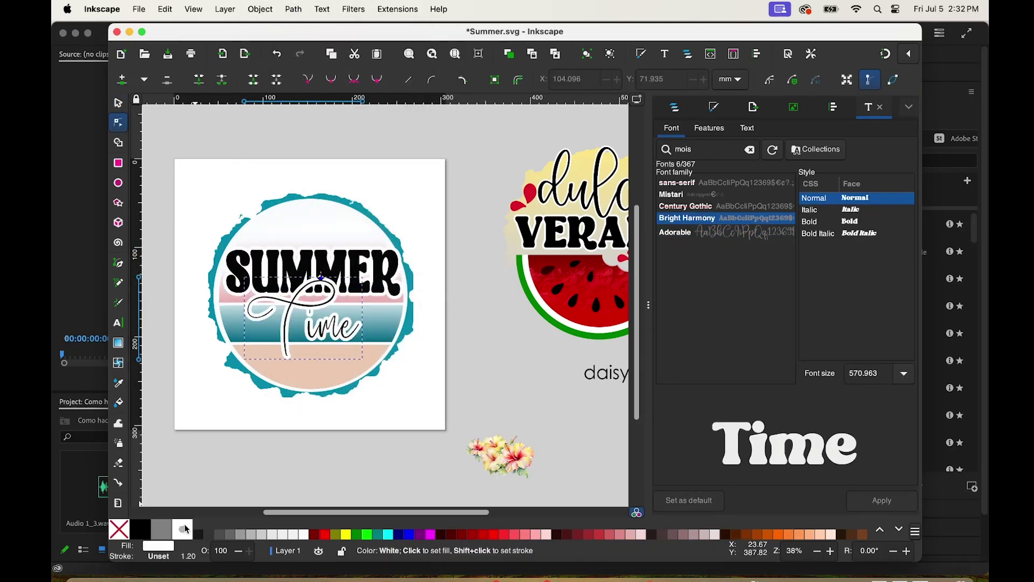
pyautogui.press('pagedown')
pyautogui.click(238, 150)
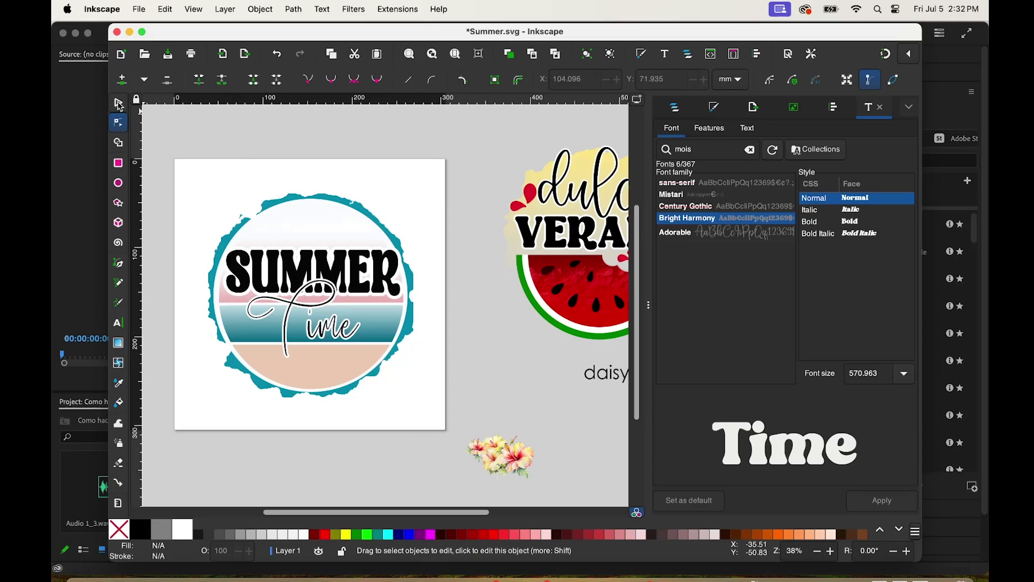
# Step: Clone the flower cluster below the page, lock the clone, and move the unlocked copy onto the circle's upper-right edge
pyautogui.press('s')
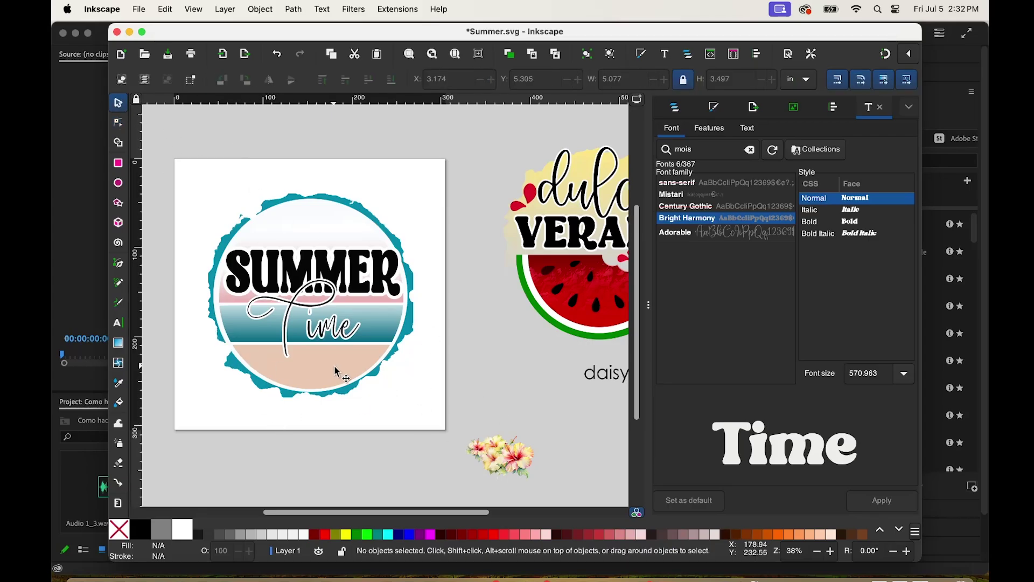
pyautogui.moveTo(530, 466); pyautogui.dragTo(526, 462)
pyautogui.rightClick(526, 462)
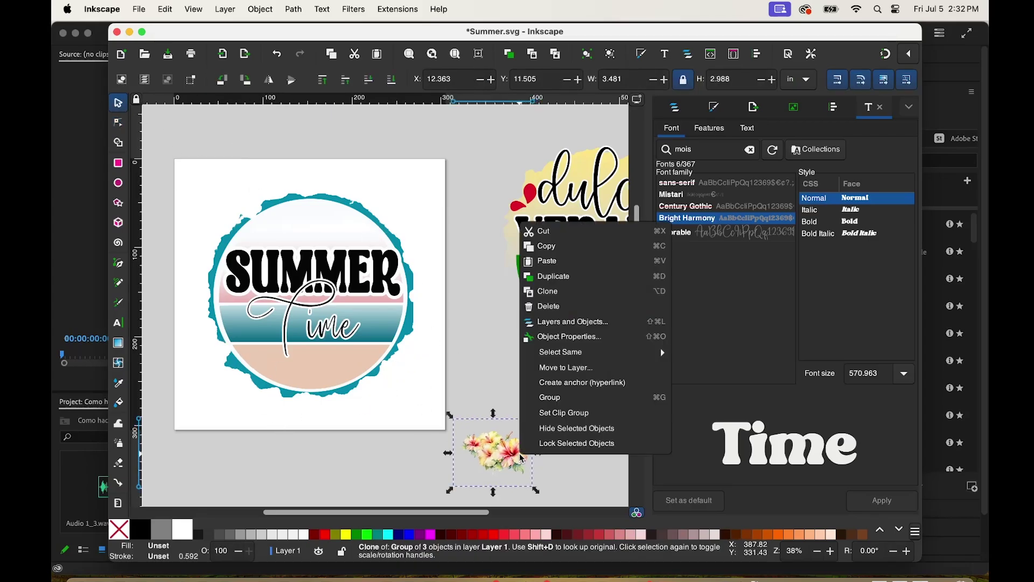
pyautogui.click(566, 291)
pyautogui.rightClick(505, 463)
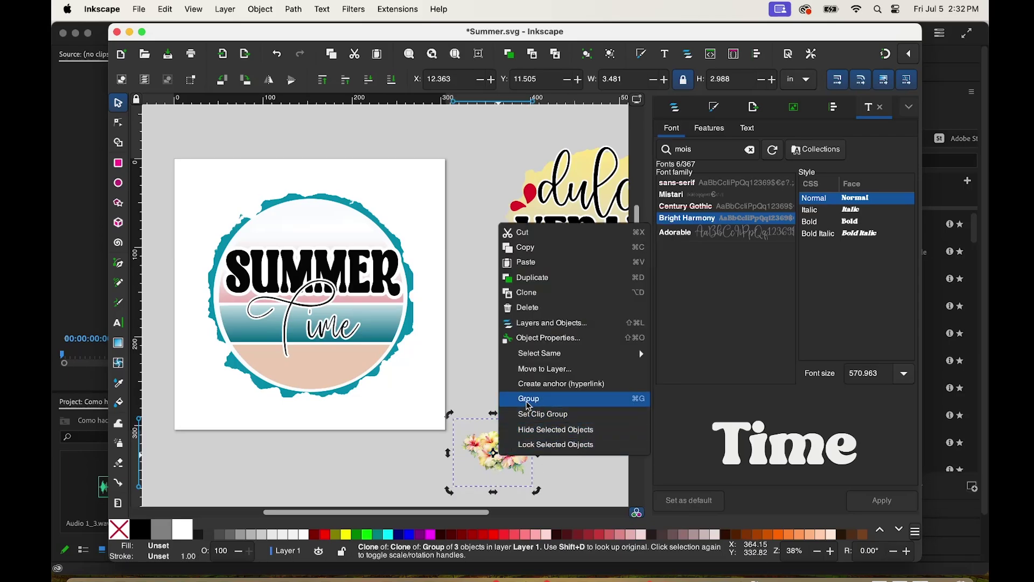
pyautogui.click(552, 445)
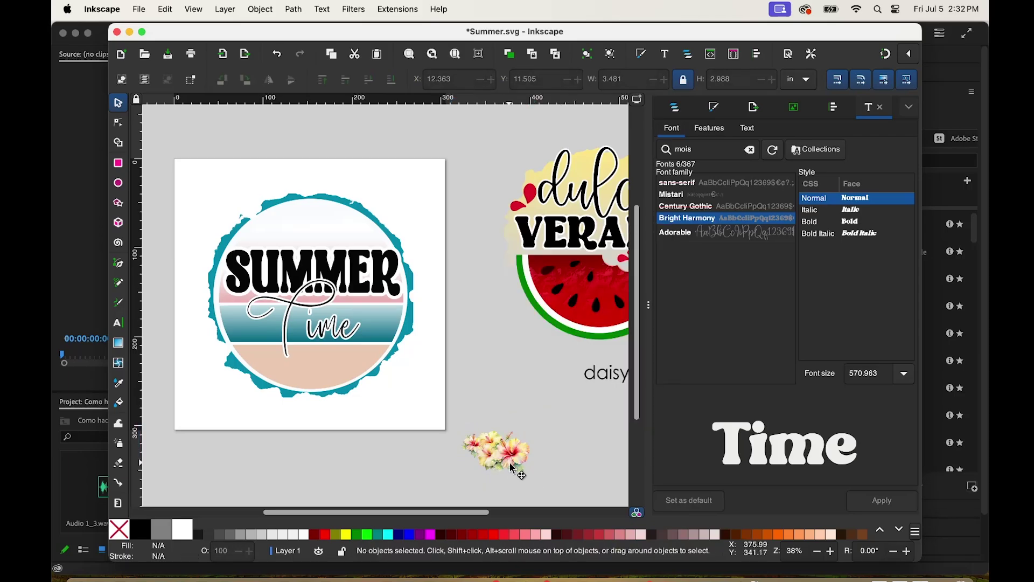
pyautogui.moveTo(512, 469); pyautogui.dragTo(370, 222)
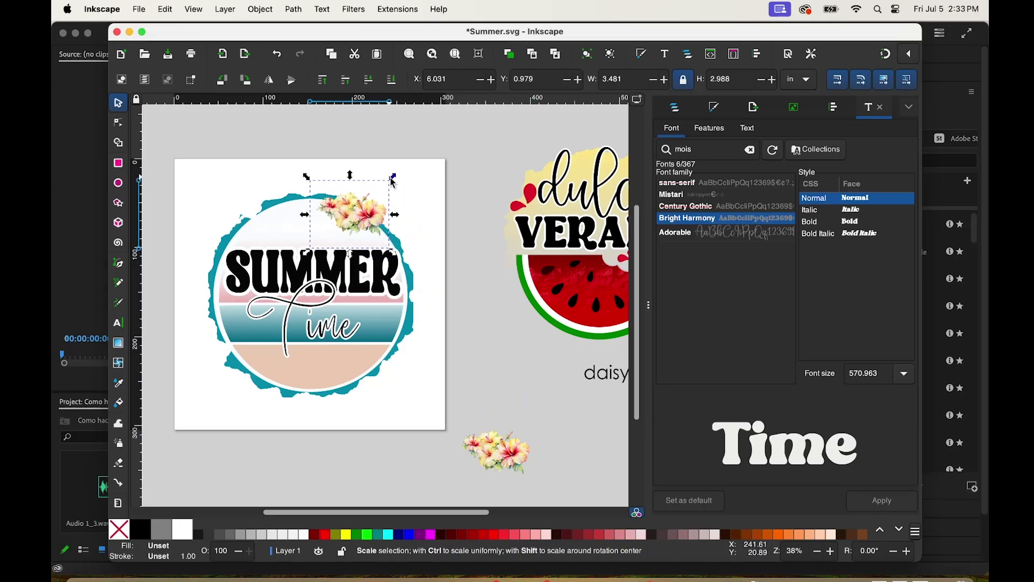
# Step: Enlarge the flower cluster on the circle's upper-right edge to about 4.5 in wide and shift it slightly inward
pyautogui.moveTo(394, 182); pyautogui.dragTo(413, 158)
pyautogui.moveTo(385, 210); pyautogui.dragTo(371, 224)
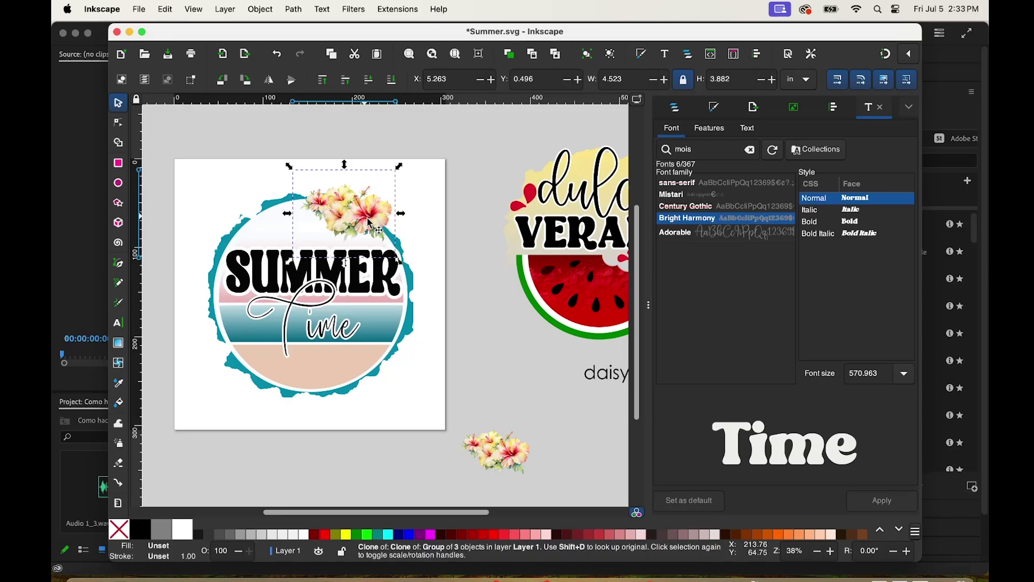
pyautogui.click(512, 466)
pyautogui.scroll(3, 515, 431)
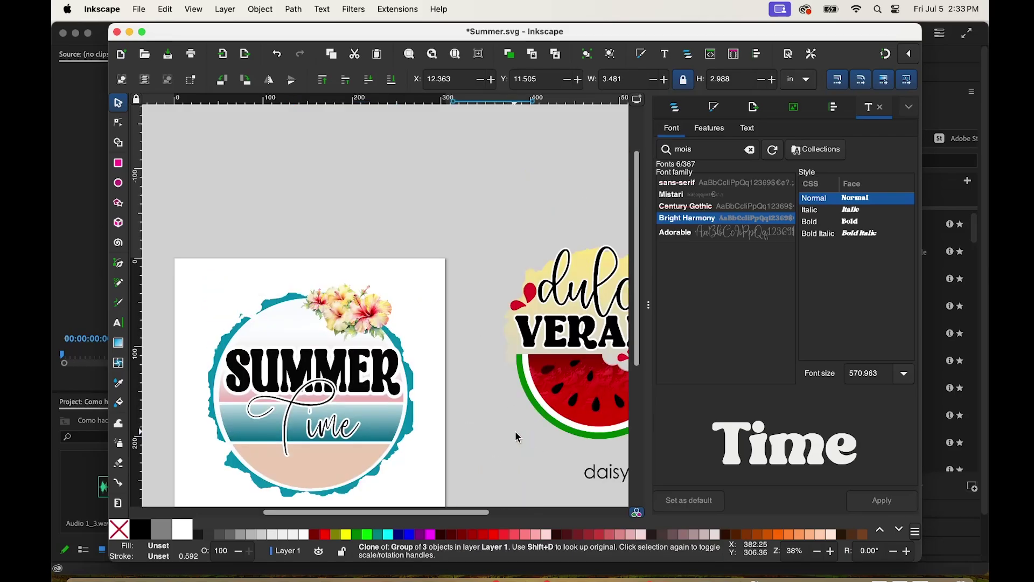
# Step: Select the extra hibiscus image together with the large flower cluster below the page and group them
pyautogui.scroll(-6, 515, 431)
pyautogui.moveTo(421, 454); pyautogui.dragTo(450, 458)
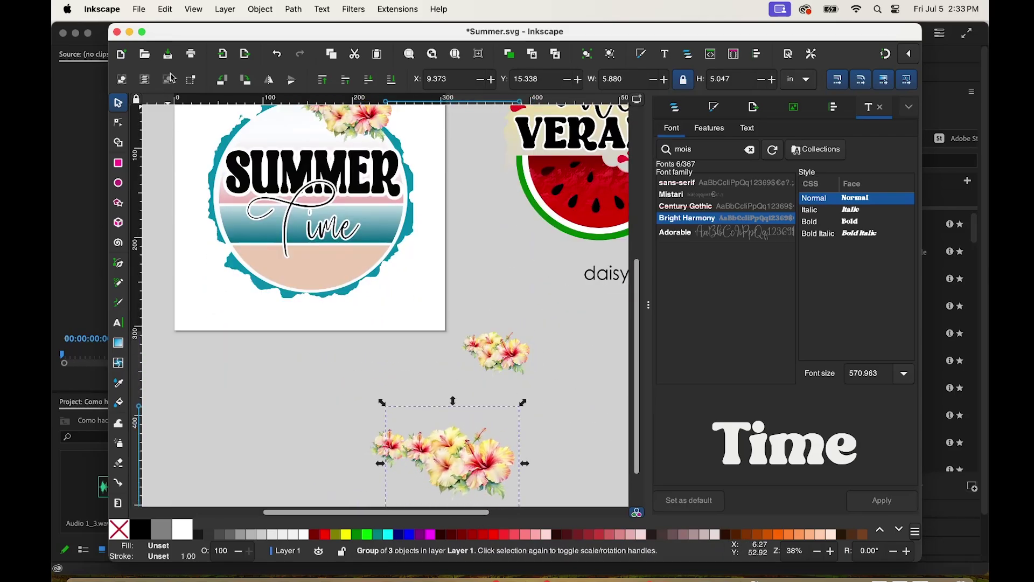
pyautogui.scroll(-3, 323, 302)
pyautogui.moveTo(323, 303); pyautogui.dragTo(511, 451)
pyautogui.rightClick(511, 451)
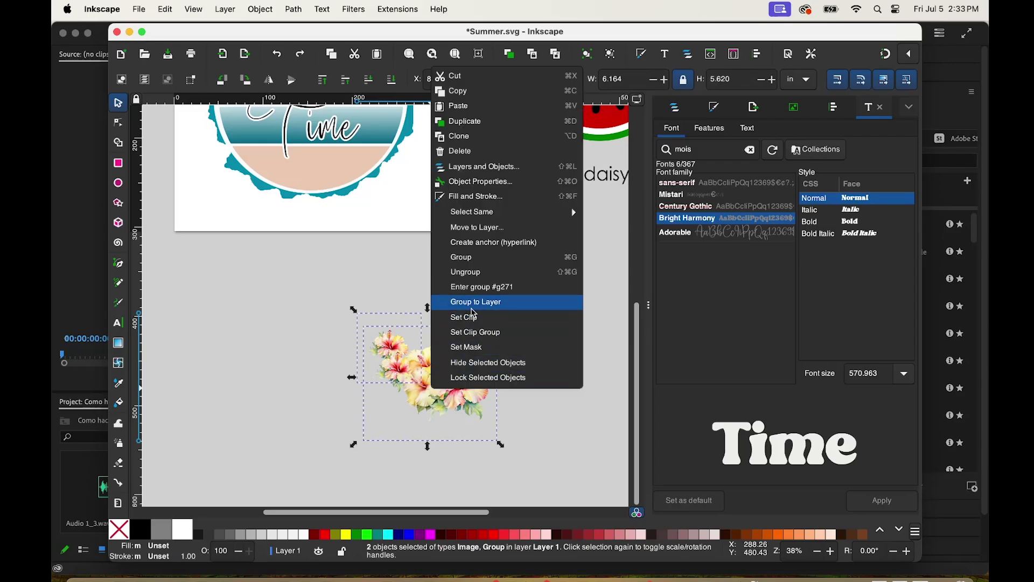
pyautogui.click(474, 257)
# Step: Move the grouped flowers onto the circle's lower-left edge and fit the page in view
pyautogui.moveTo(416, 359); pyautogui.dragTo(311, 242)
pyautogui.scroll(4, 377, 385)
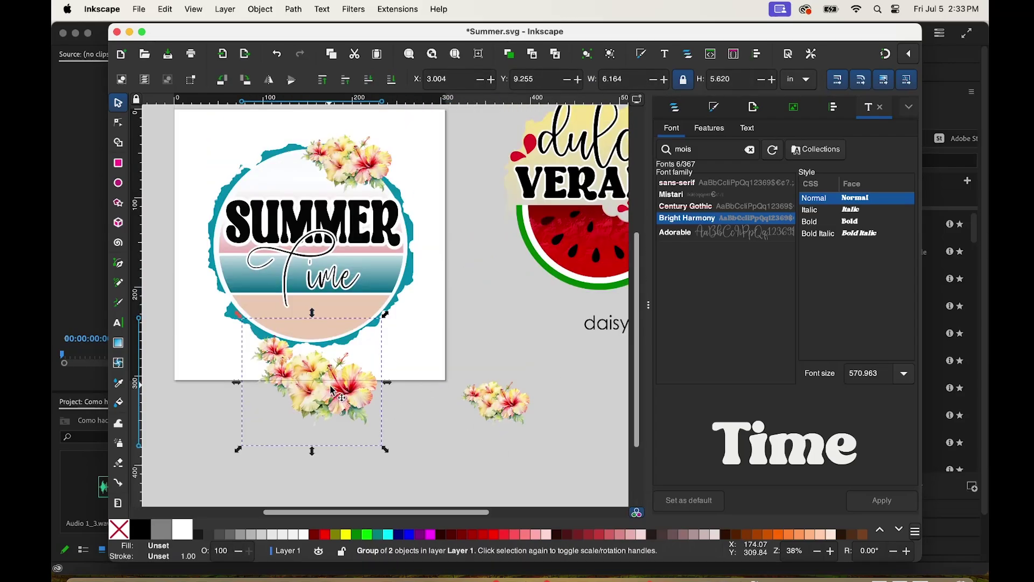
pyautogui.moveTo(332, 391); pyautogui.dragTo(284, 300)
pyautogui.press('z')
pyautogui.press('5')
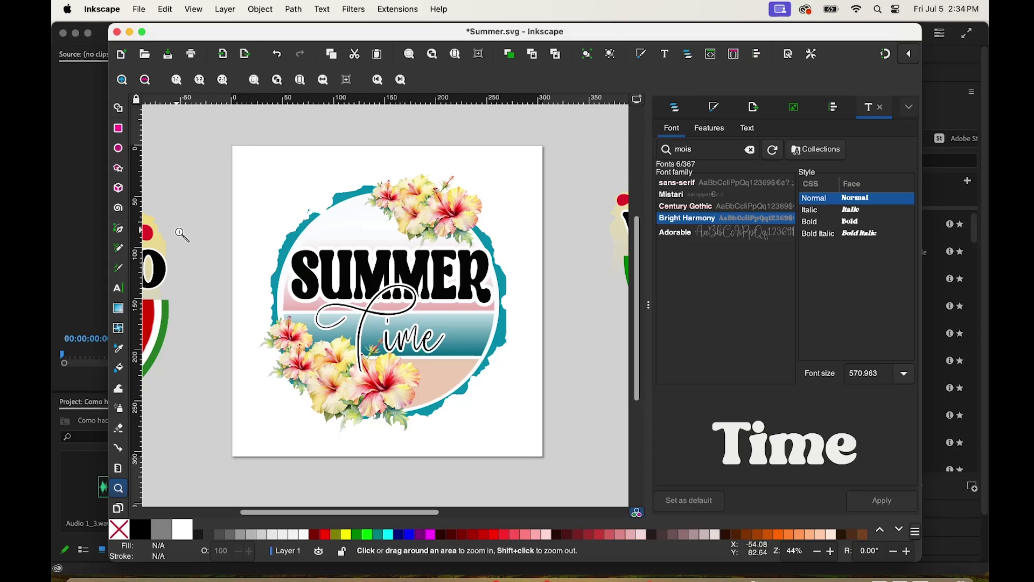
# Step: Draw a peach sun circle about 2.9 in wide in the page's upper-left corner and fade it downward with a linear gradient
pyautogui.click(122, 150)
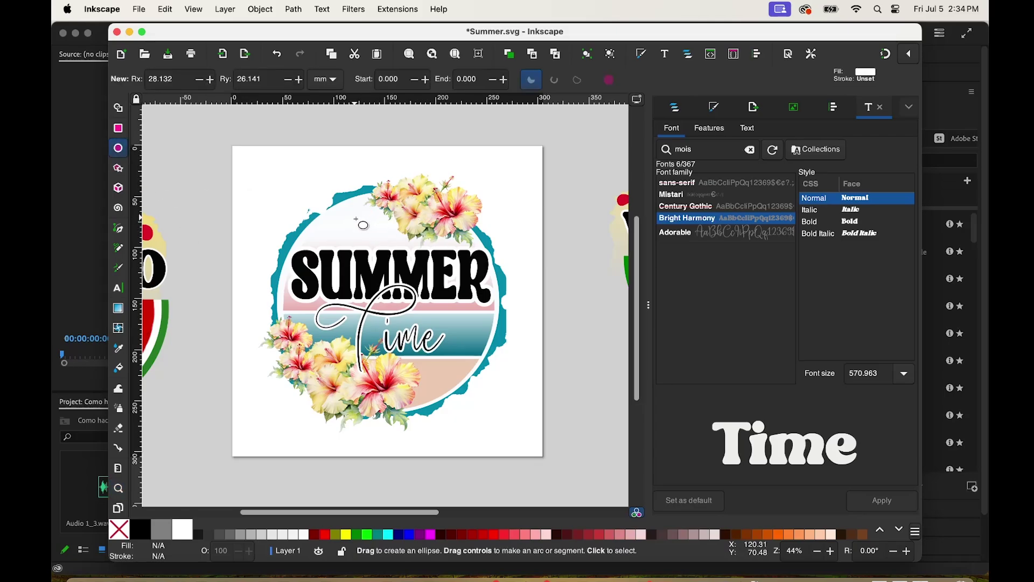
pyautogui.moveTo(241, 150); pyautogui.dragTo(308, 227)
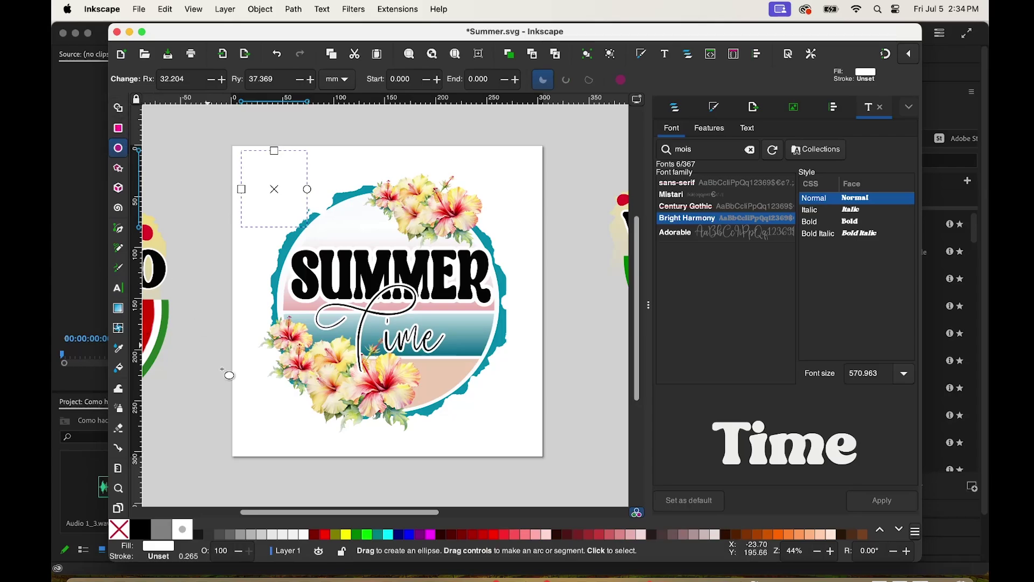
pyautogui.click(821, 533)
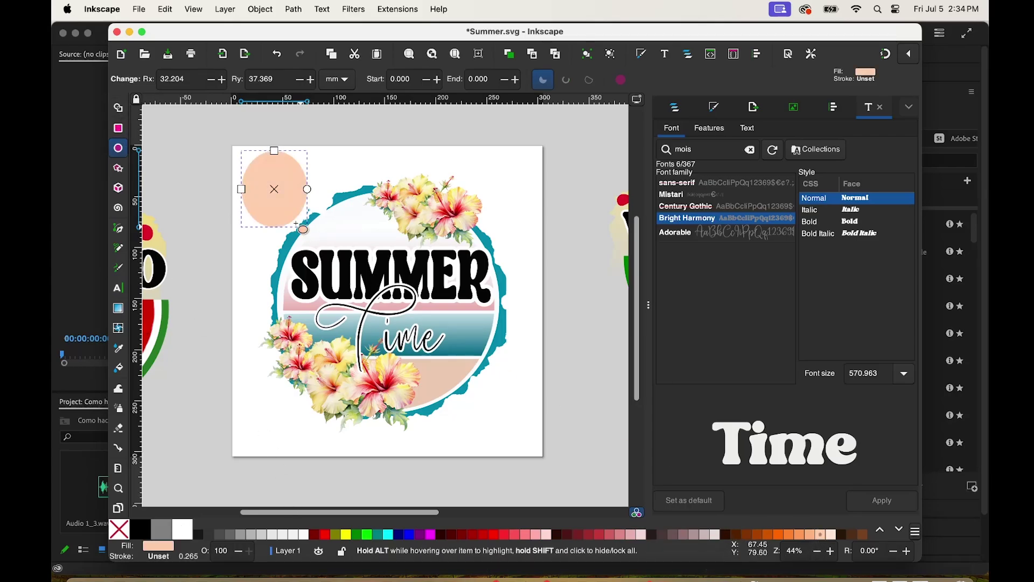
pyautogui.press('g')
pyautogui.moveTo(274, 182); pyautogui.dragTo(273, 216)
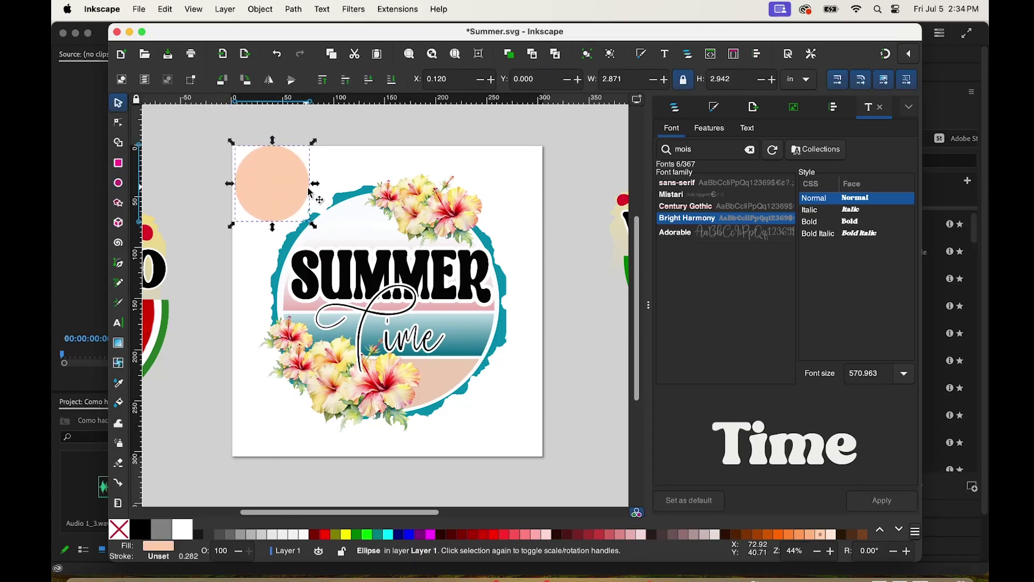
pyautogui.press('s')
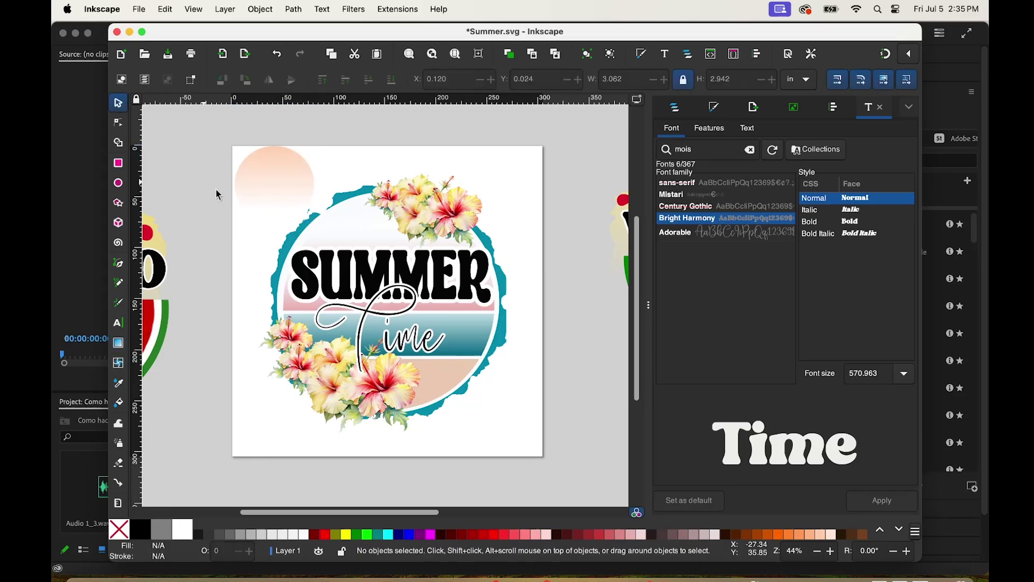
# Step: Move the peach sun above the middle of "SUMMER" and lower it behind the lettering and flowers
pyautogui.moveTo(266, 170); pyautogui.dragTo(378, 239)
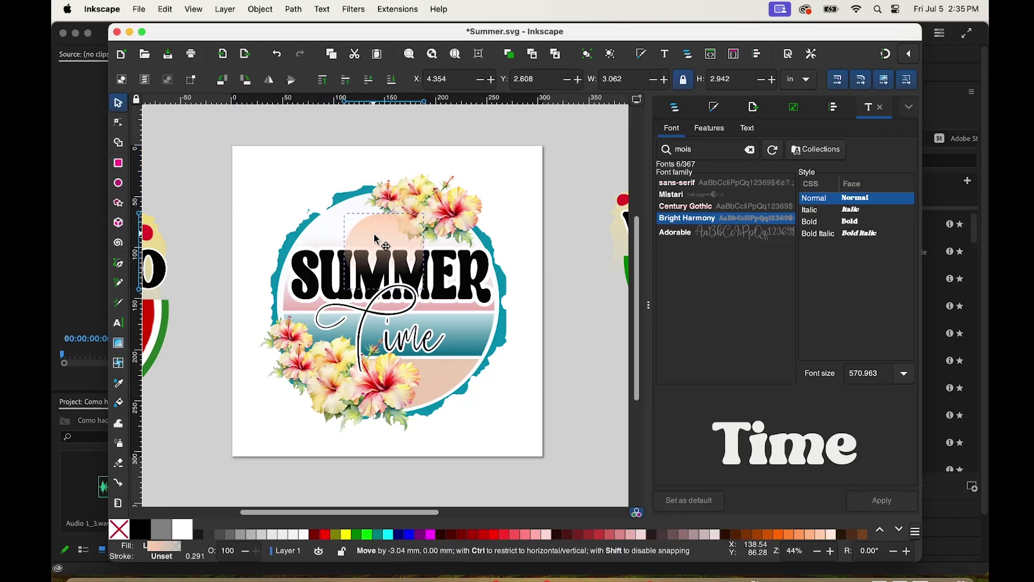
pyautogui.click(369, 81)
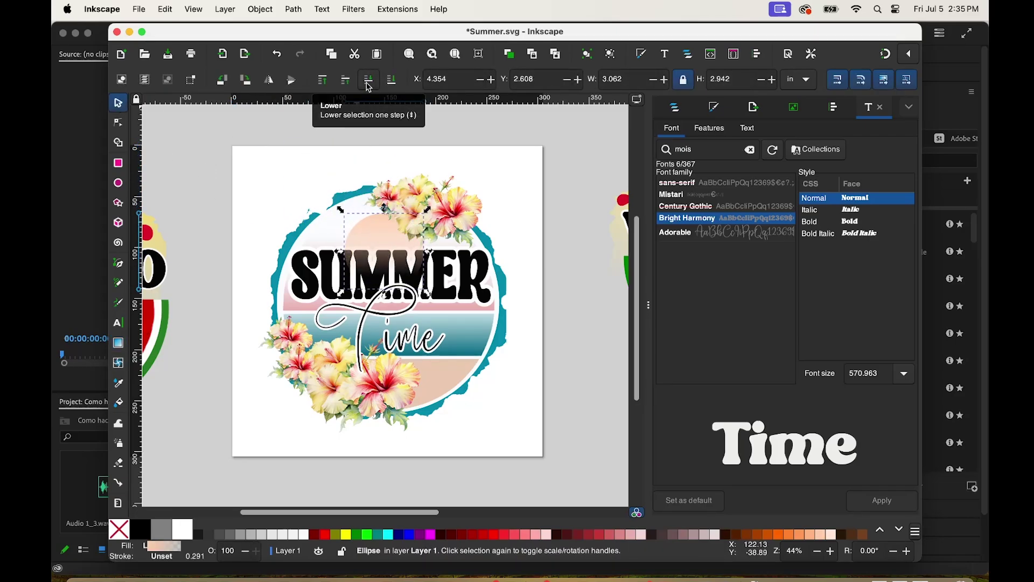
pyautogui.click(369, 80)
pyautogui.click(539, 157)
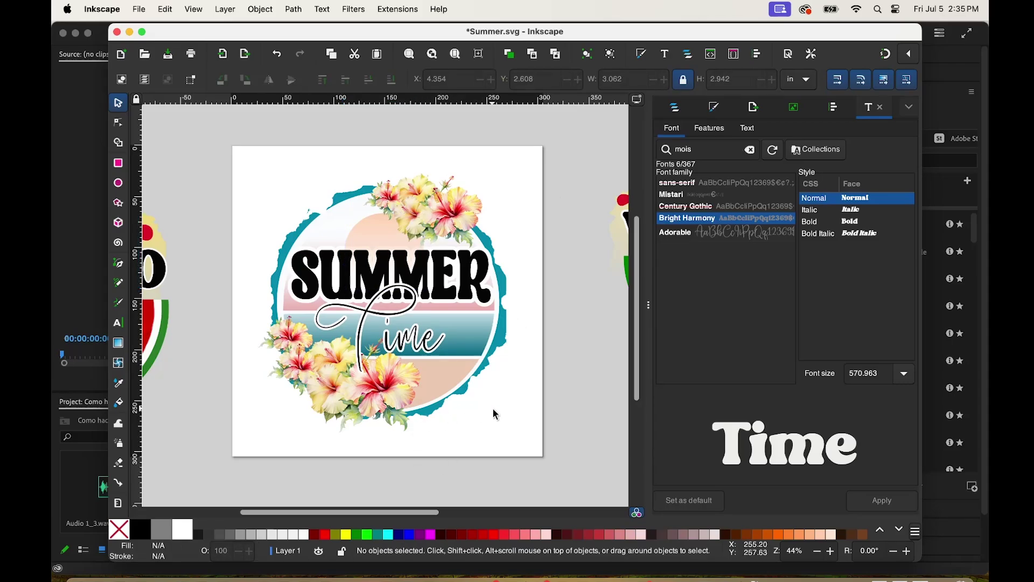
# Step: Group all objects of the "SUMMER Time" design and move the group off the page to the left
pyautogui.press('-')
pyautogui.moveTo(481, 420); pyautogui.dragTo(311, 196)
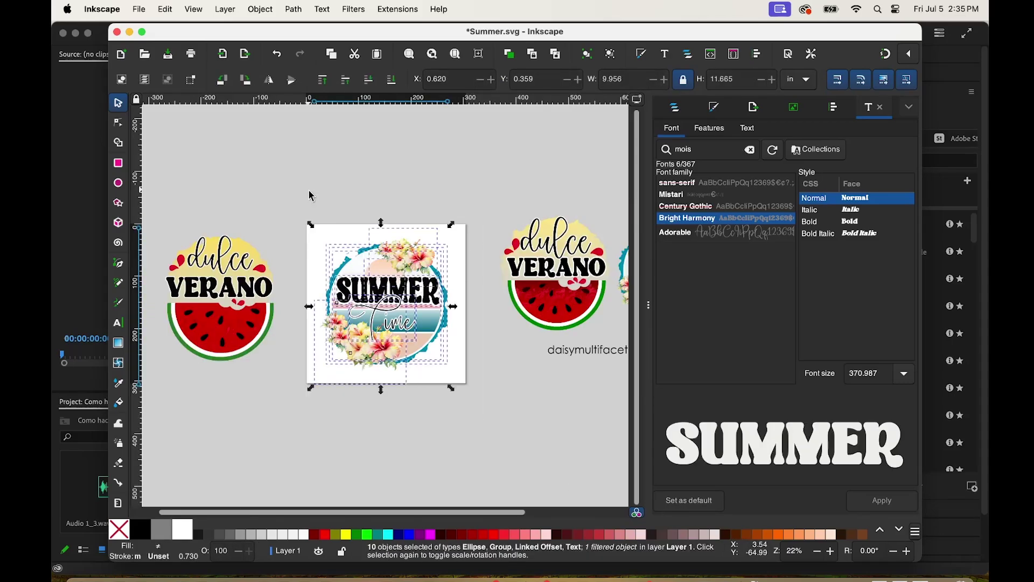
pyautogui.rightClick(387, 274)
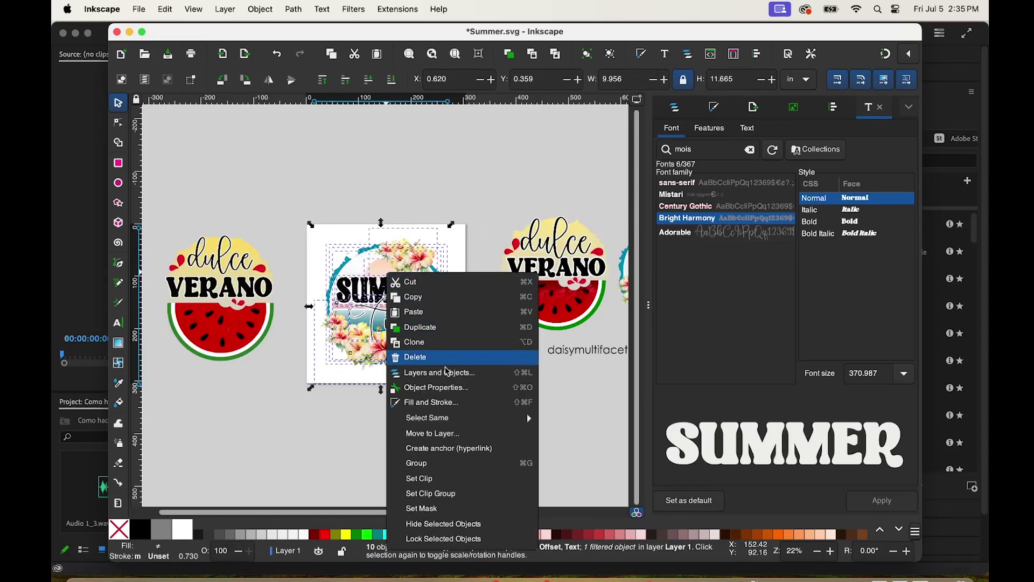
pyautogui.click(449, 464)
pyautogui.moveTo(395, 281); pyautogui.dragTo(237, 276)
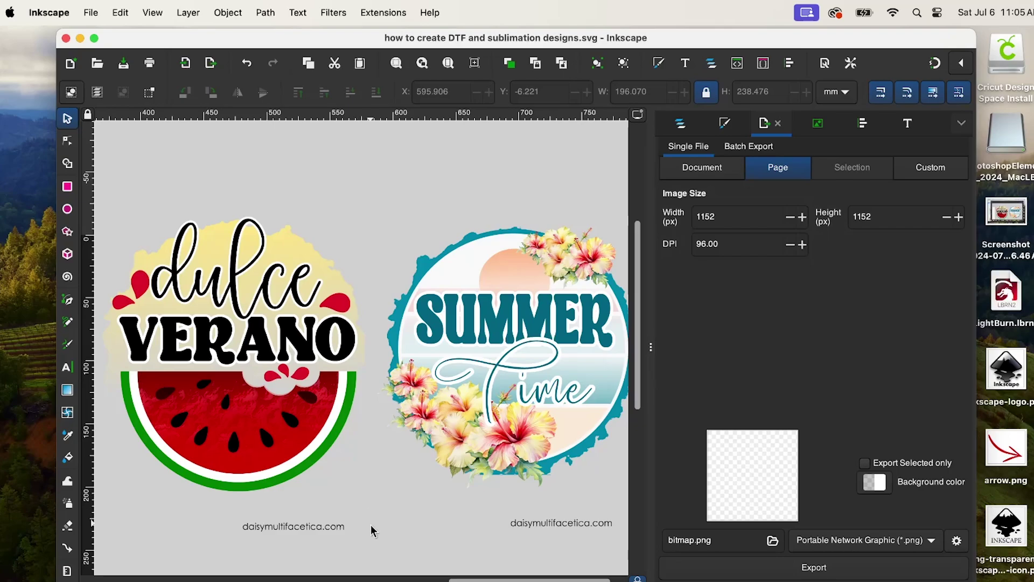
# Step: Set the PNG export of the "dulce VERANO" design to 300 DPI, viewing the export file chooser without saving
pyautogui.moveTo(371, 527); pyautogui.dragTo(94, 160)
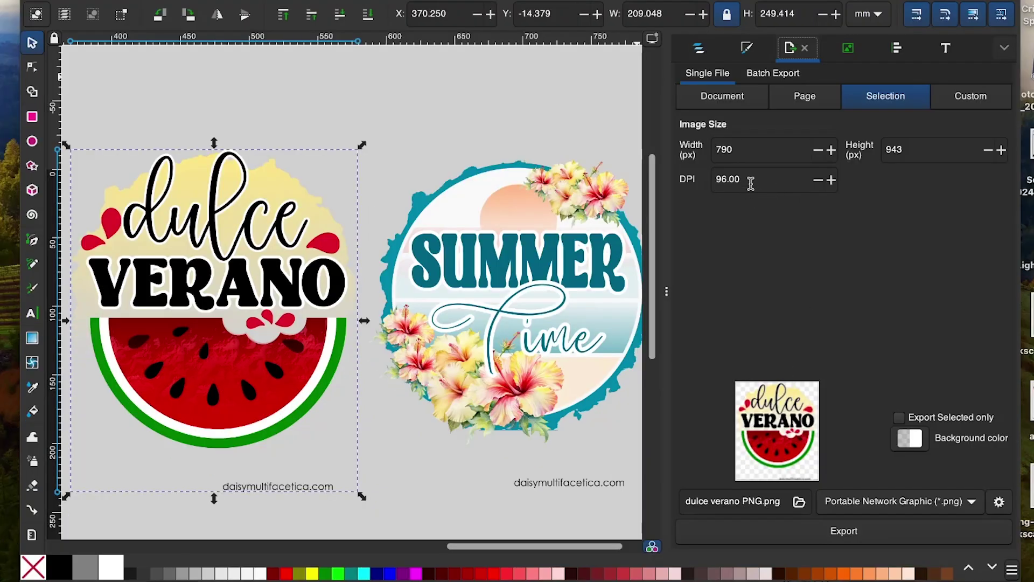
pyautogui.doubleClick(729, 244)
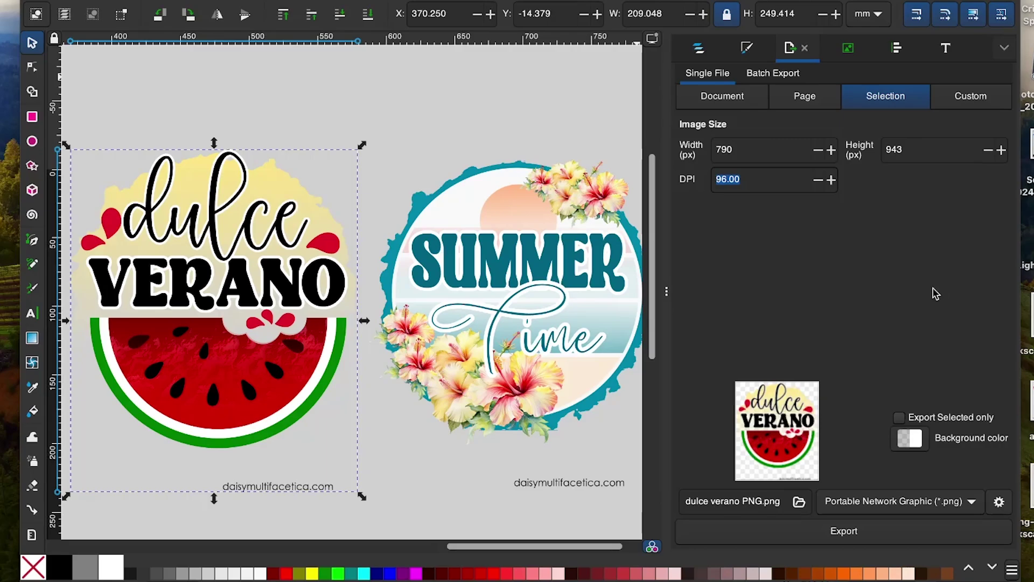
pyautogui.write('3')
pyautogui.click(800, 503)
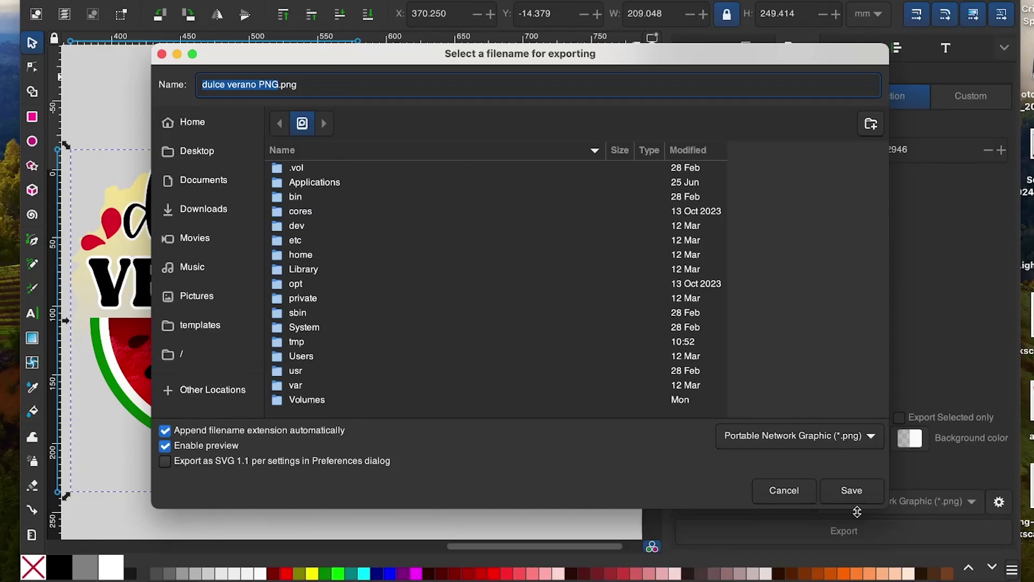
pyautogui.click(801, 493)
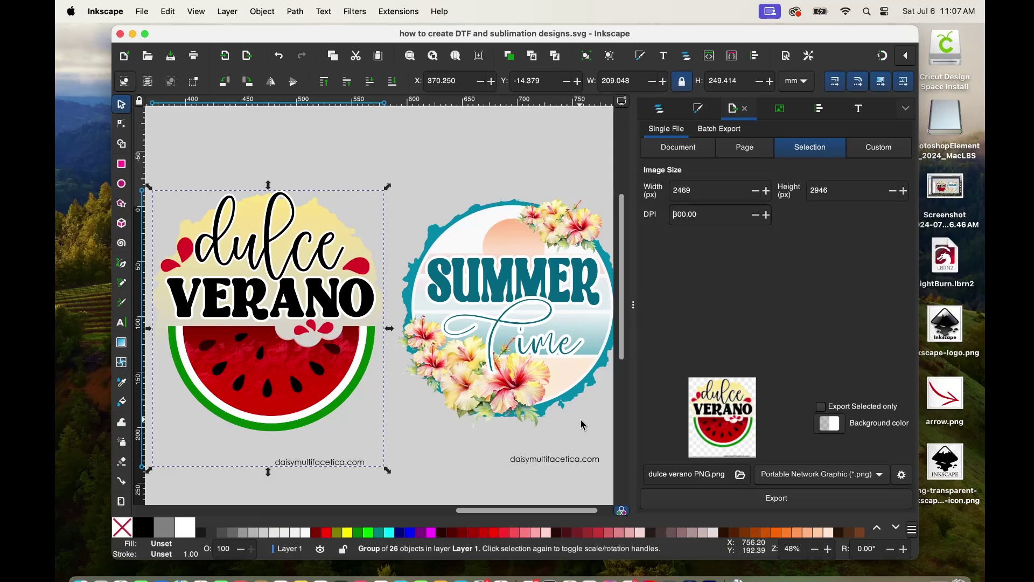
# Step: Move the "dulce VERANO" design with its website text onto the blank page and deselect it
pyautogui.scroll(-1, 584, 425)
pyautogui.moveTo(560, 512); pyautogui.dragTo(494, 509)
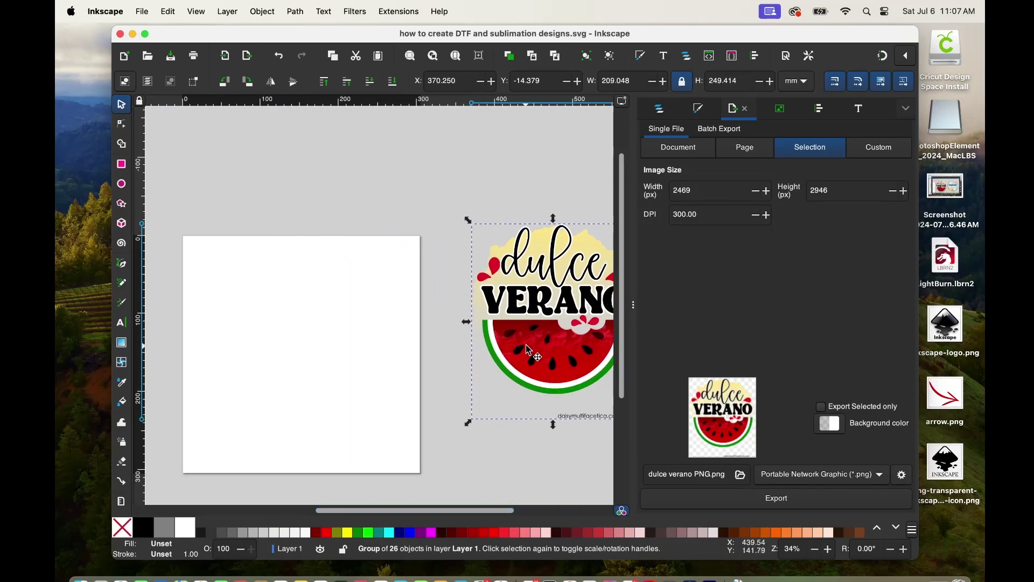
pyautogui.moveTo(563, 352); pyautogui.dragTo(343, 367)
pyautogui.click(494, 319)
# Step: Change the document's page format to US Letter (8.5 × 11 in) and close the document properties
pyautogui.click(145, 18)
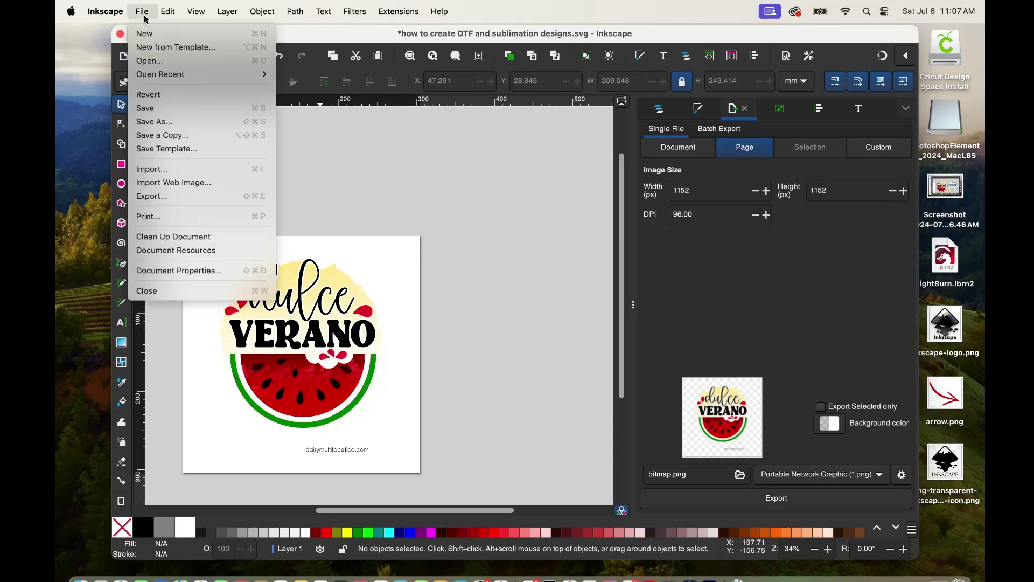
pyautogui.click(224, 271)
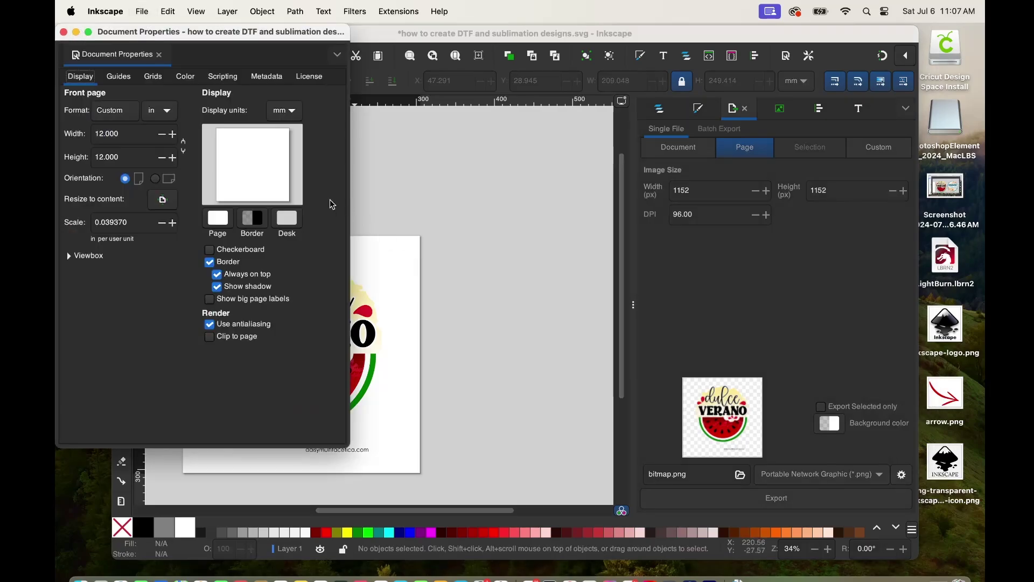
pyautogui.click(129, 112)
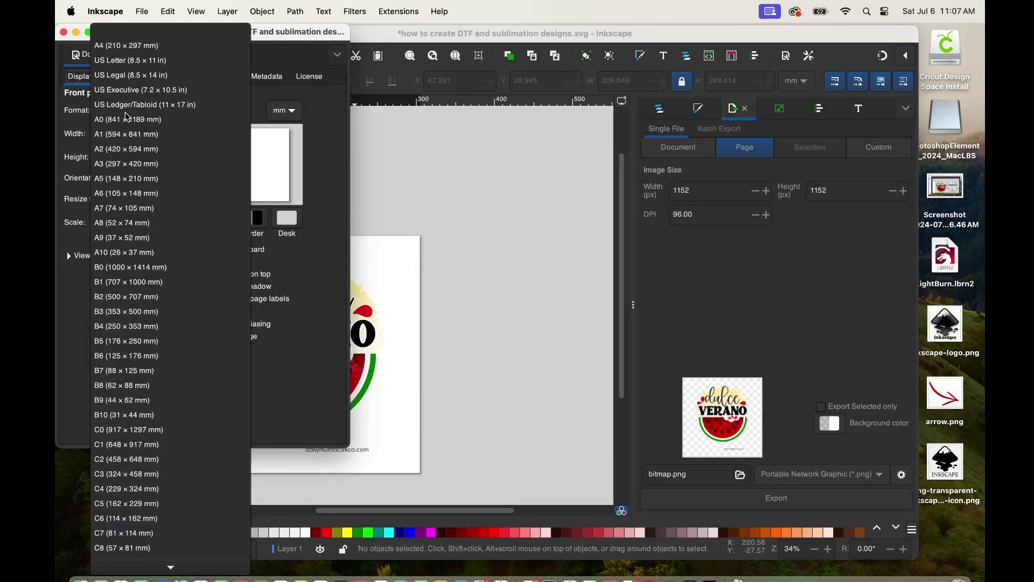
pyautogui.click(155, 63)
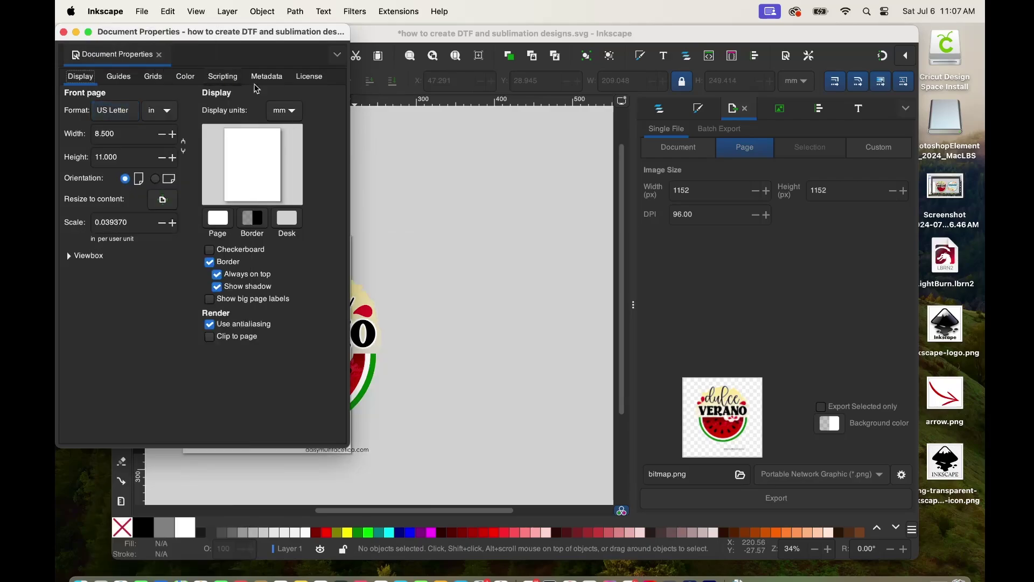
pyautogui.click(63, 31)
# Step: Reposition the "dulce VERANO" design so it fits within the US Letter page
pyautogui.click(304, 320)
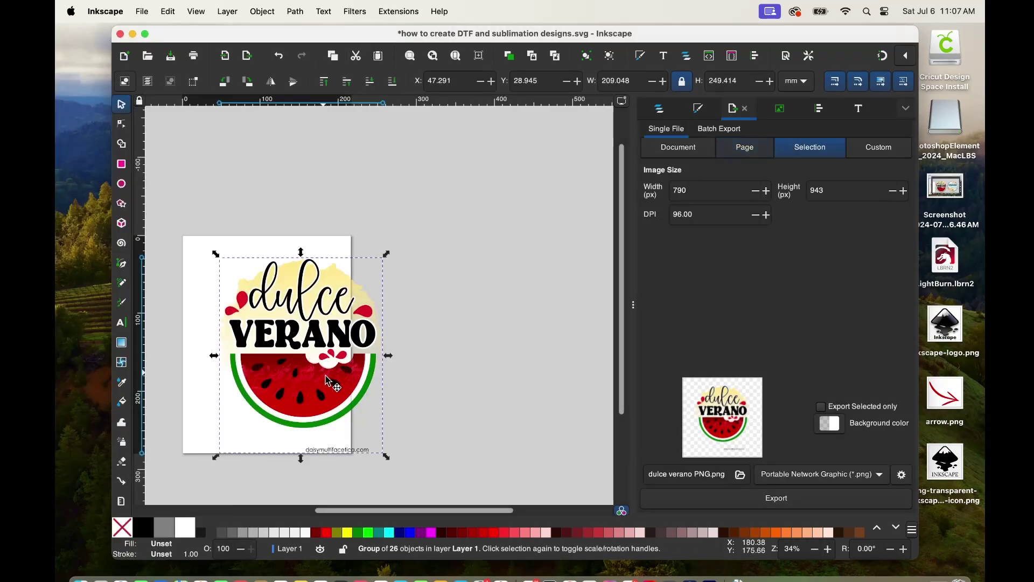
pyautogui.moveTo(323, 385); pyautogui.dragTo(292, 383)
pyautogui.click(374, 330)
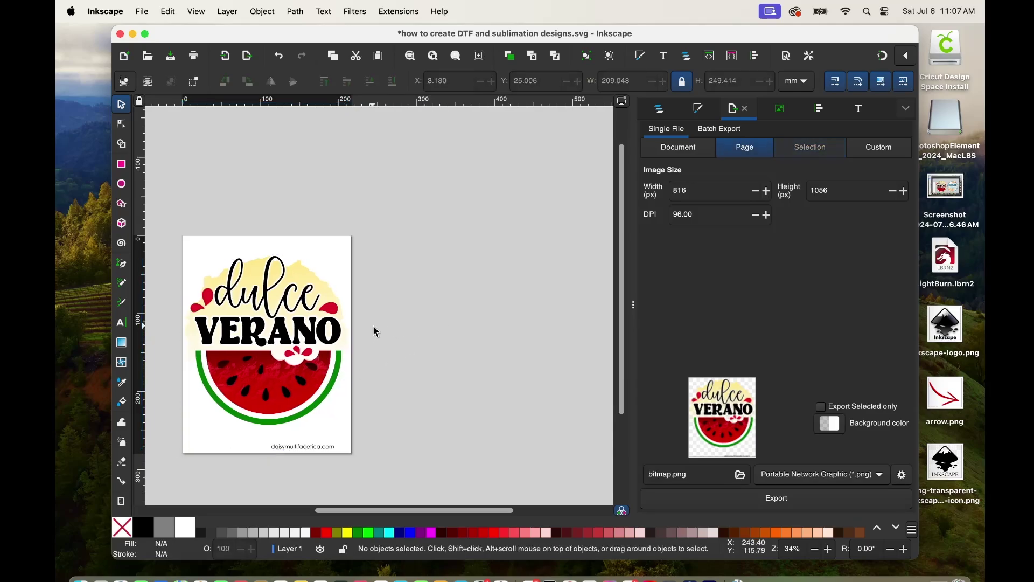
# Step: Select the "dulce VERANO" design and start printing the document
pyautogui.click(284, 382)
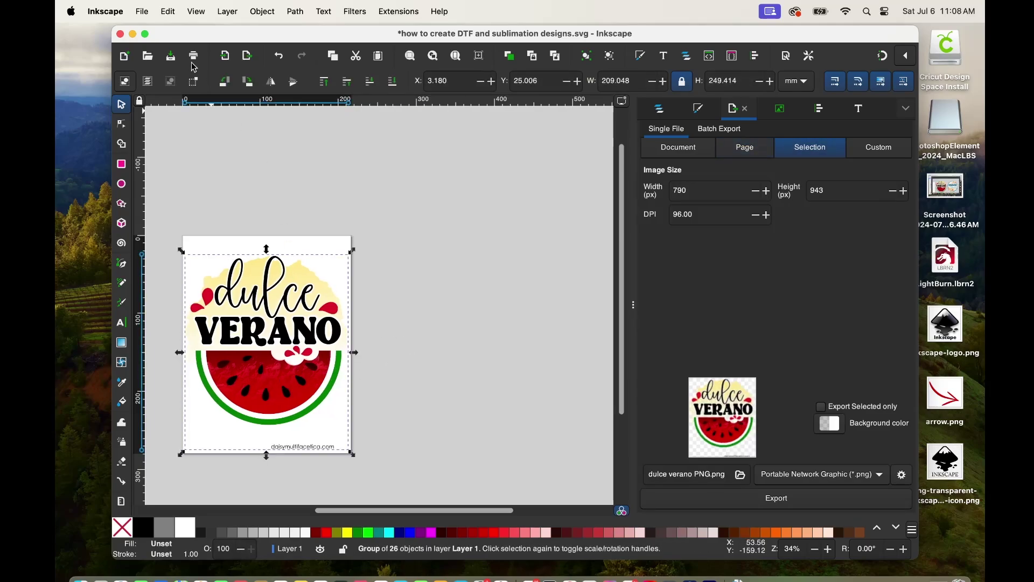
pyautogui.click(145, 12)
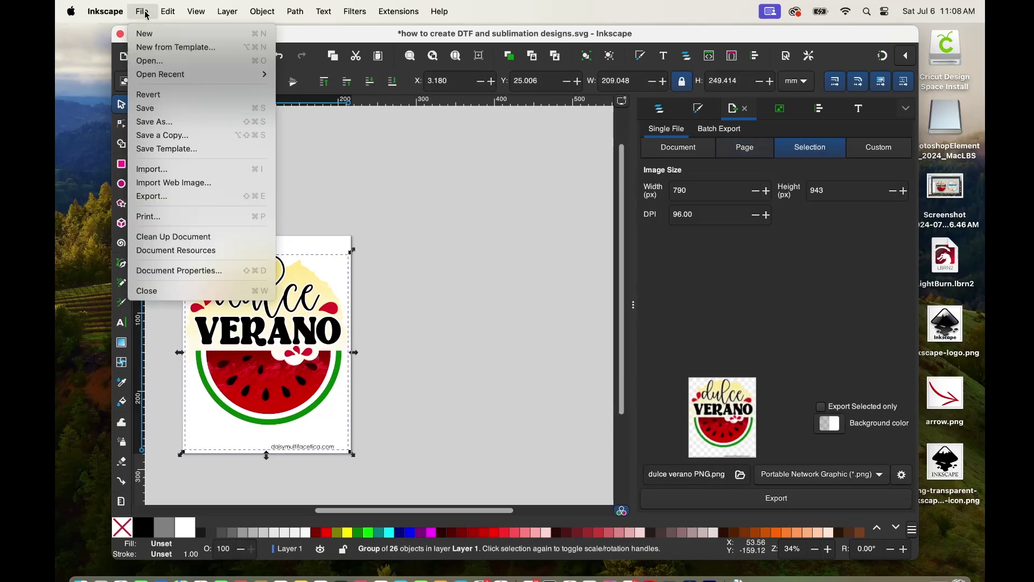
pyautogui.click(186, 218)
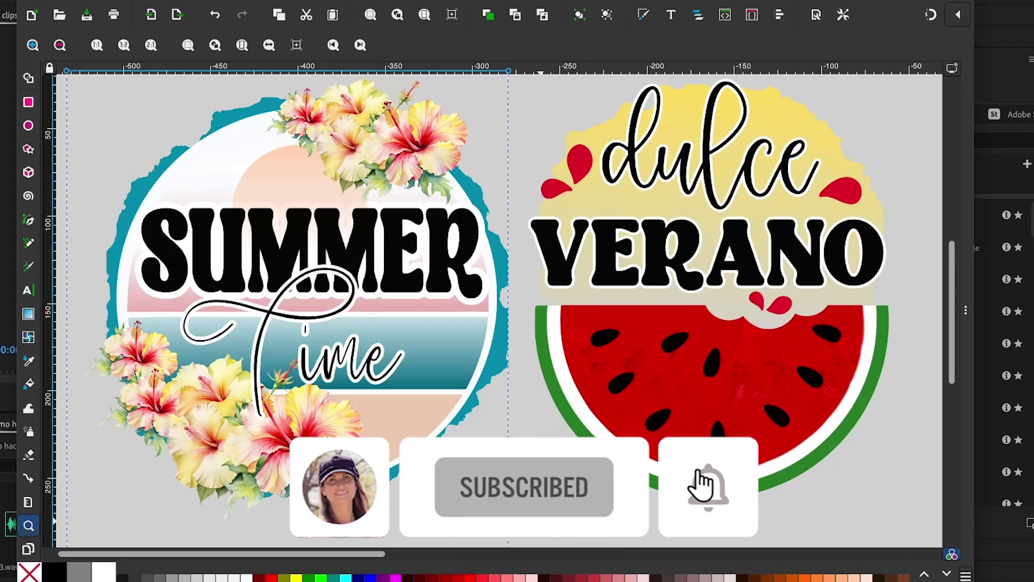
pyautogui.click(460, 504)
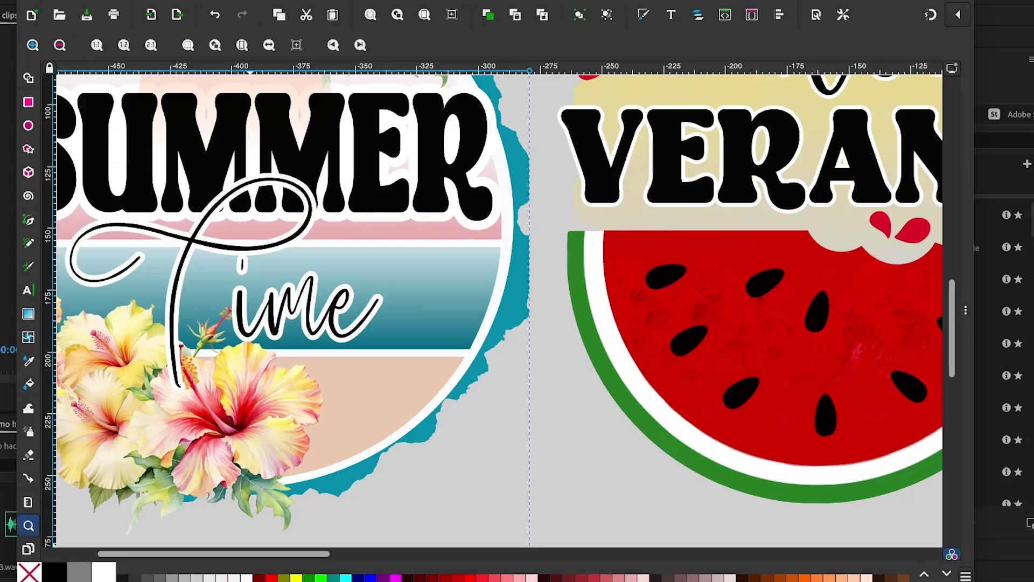
pyautogui.scroll(-3, 502, 315)
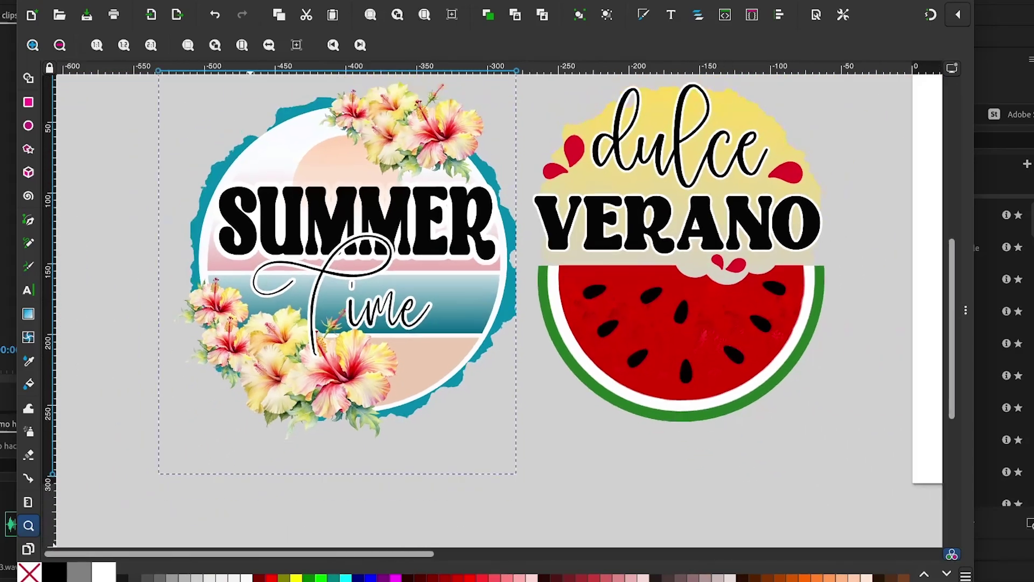